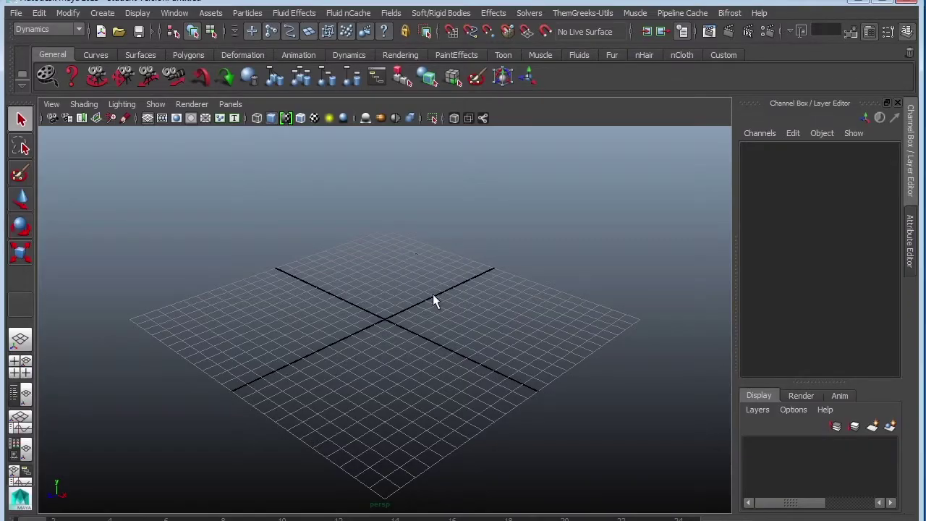
Create a polygon cube at the grid origin and scale it up uniformly to about 5.5
click(188, 54)
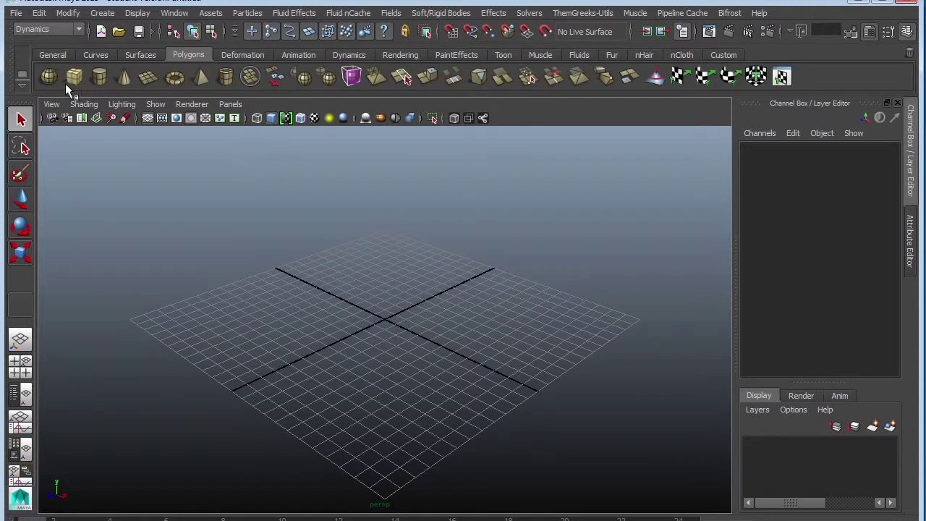
click(393, 342)
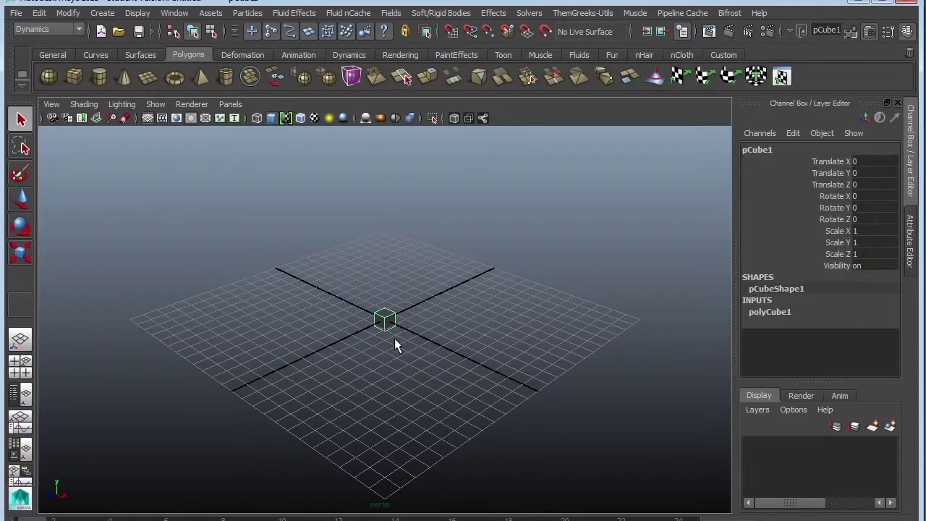
key(r)
drag(384, 321, 447, 337)
alt+drag(463, 285, 435, 301)
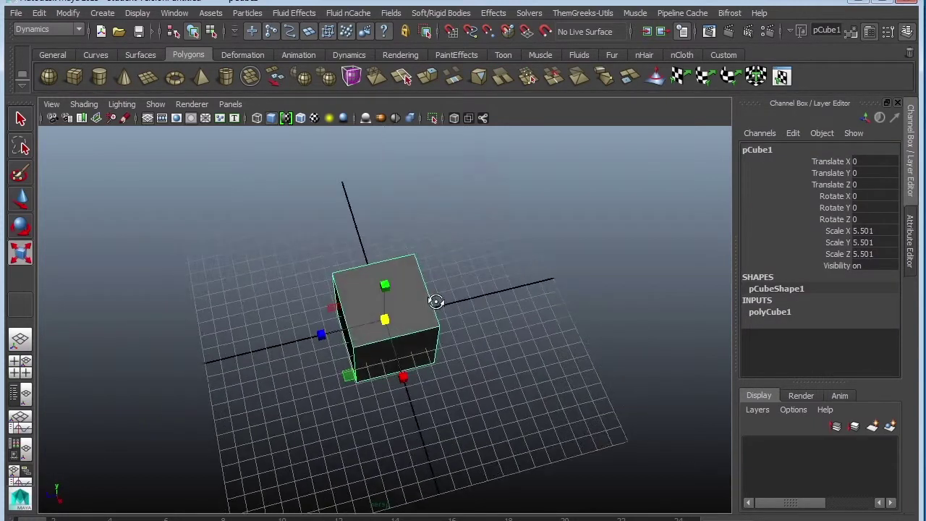
Flatten the cube to a Y scale of about 2.33 and set its width, height and depth subdivisions to 3
click(765, 310)
scroll(896, 296, down, 2)
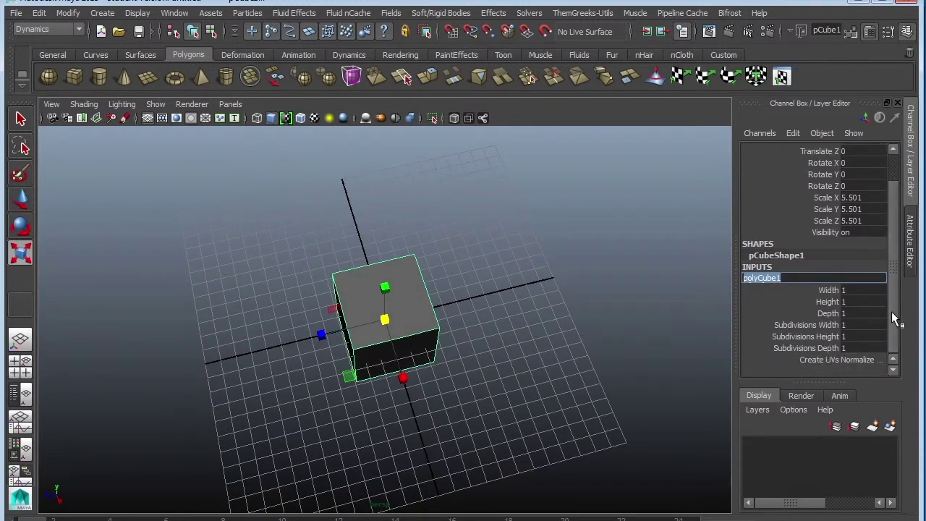
drag(848, 327, 848, 349)
alt+drag(557, 349, 529, 296)
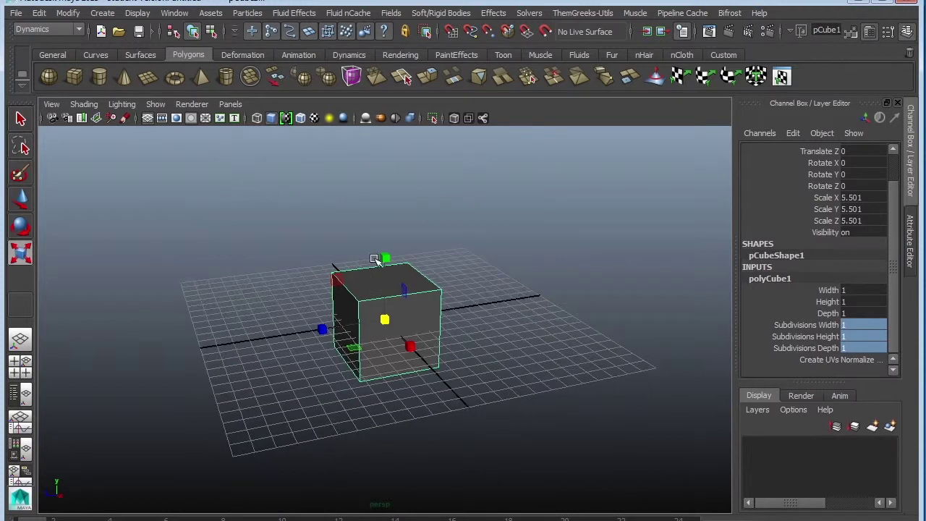
drag(384, 258, 385, 293)
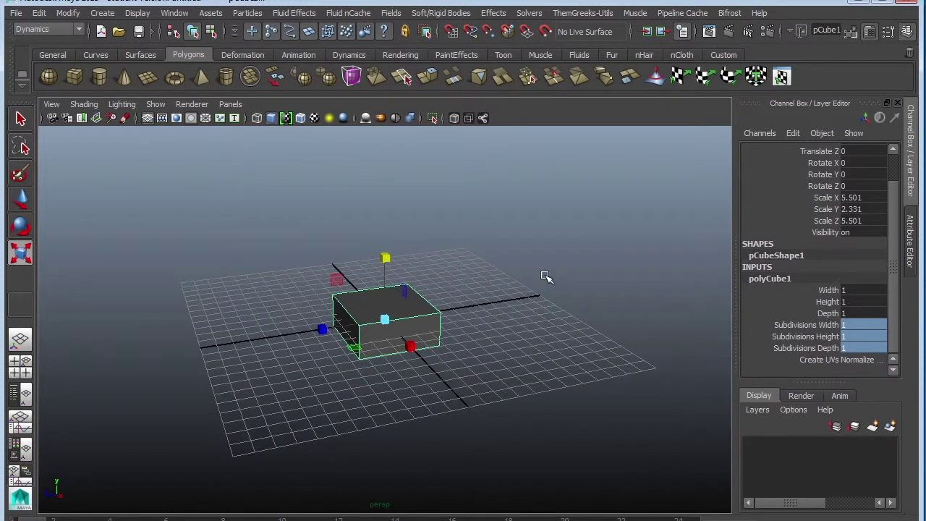
text(3)
key(Return)
Select the middle band of faces around the box's sides, then scale it outward and thin it vertically
alt+drag(443, 278, 484, 238)
alt+right_drag(484, 238, 511, 261)
alt+drag(510, 261, 413, 260)
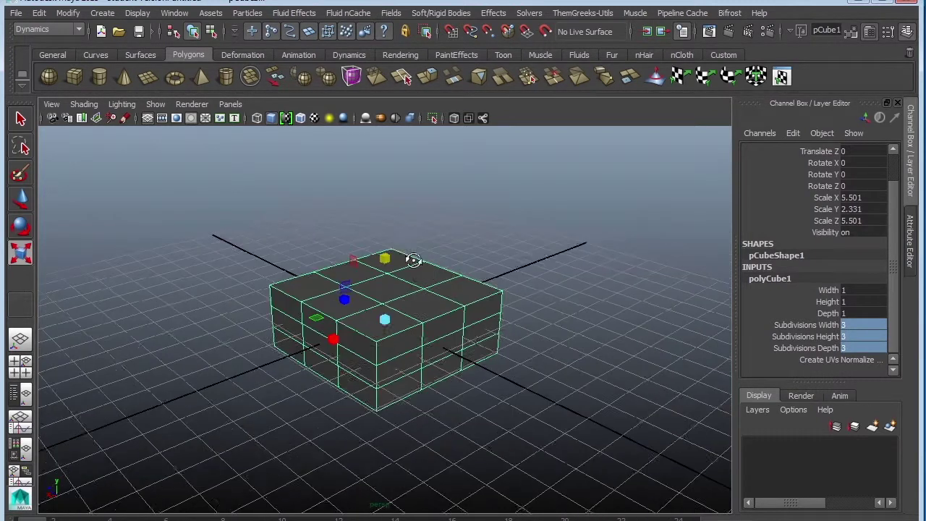
right_drag(413, 367, 411, 293)
click(400, 365)
shift+click(473, 337)
shift+click(456, 349)
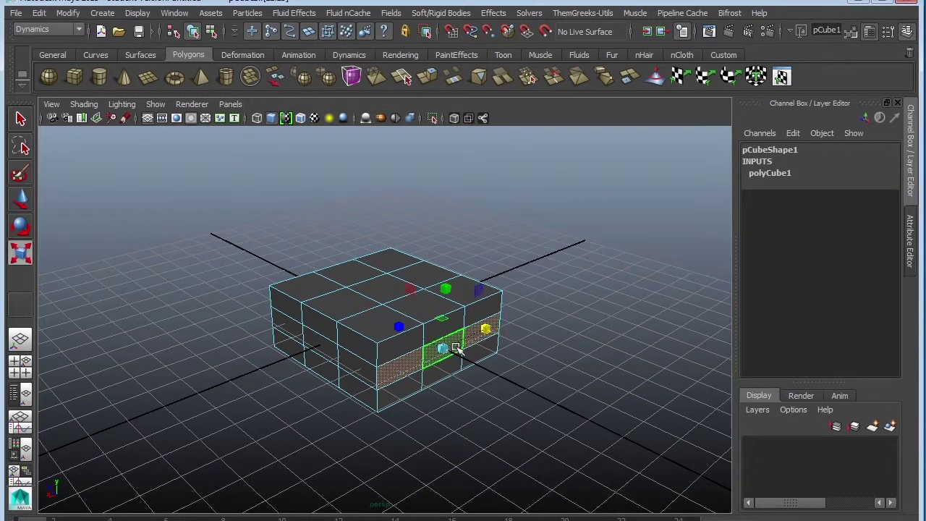
shift+click(364, 363)
alt+drag(319, 350, 428, 327)
drag(324, 332, 297, 336)
alt+drag(334, 343, 385, 345)
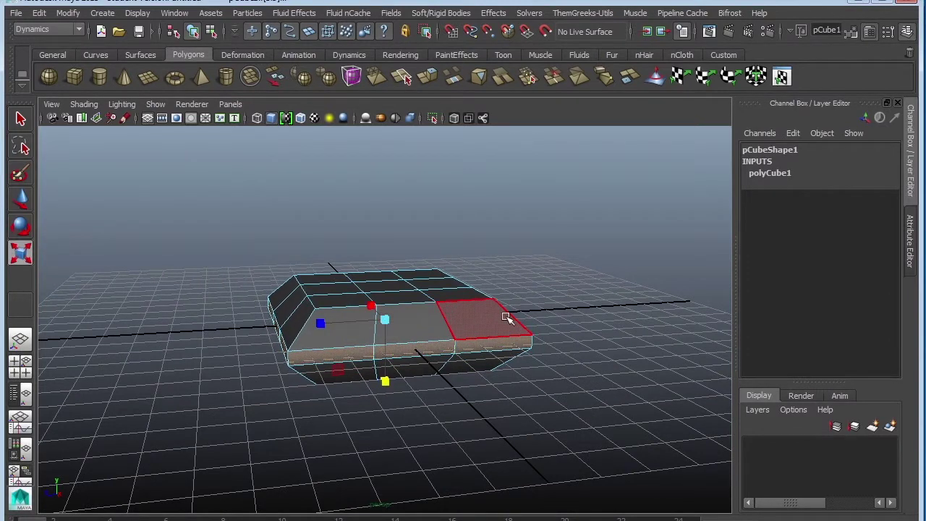
Move the middle vertices on one side of the box slightly inward to curve that edge
alt+drag(506, 316, 455, 290)
right_click(489, 234)
click(434, 232)
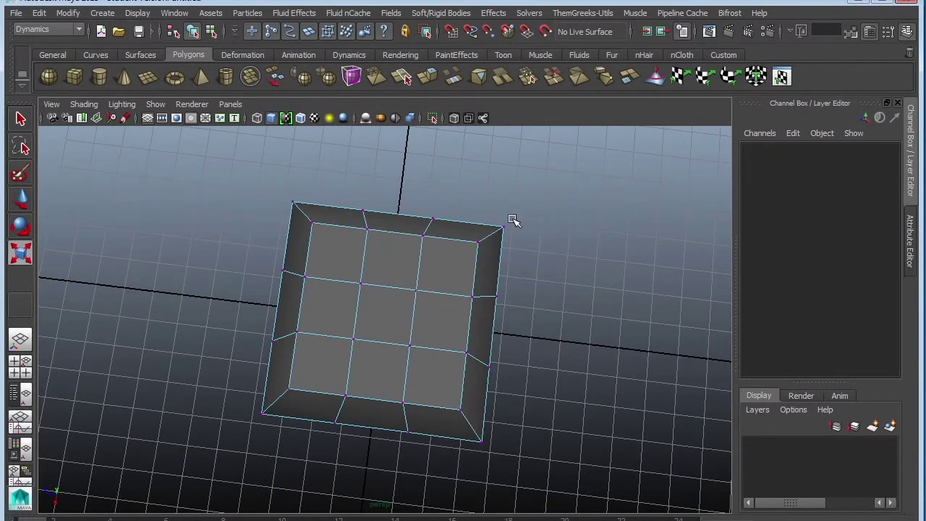
alt+drag(362, 330, 373, 262)
drag(341, 188, 442, 265)
key(w)
drag(382, 296, 380, 306)
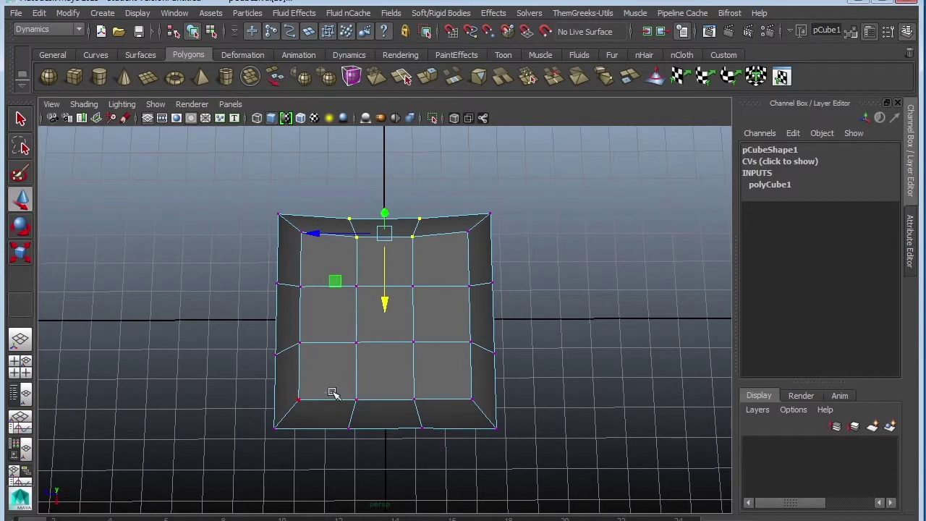
Move the middle vertices on the other three sides of the box inward to give a pillow outline
drag(331, 391, 434, 454)
drag(384, 490, 383, 480)
drag(523, 382, 463, 272)
drag(409, 320, 402, 320)
drag(247, 268, 306, 357)
drag(219, 318, 228, 319)
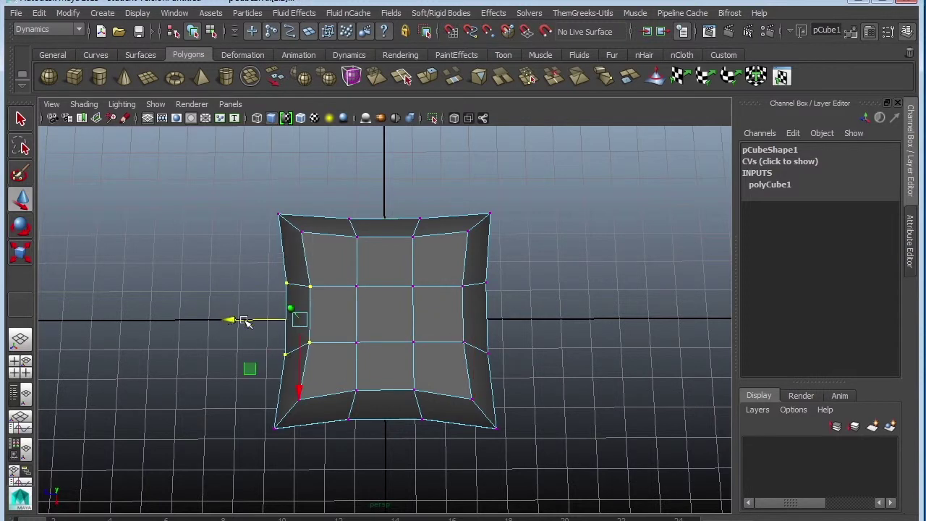
Return to object selection and flatten the whole pillow to a Y scale of about 1.6
alt+drag(344, 342, 388, 304)
right_drag(388, 304, 447, 254)
click(433, 330)
alt+drag(438, 340, 411, 290)
key(r)
drag(384, 254, 379, 319)
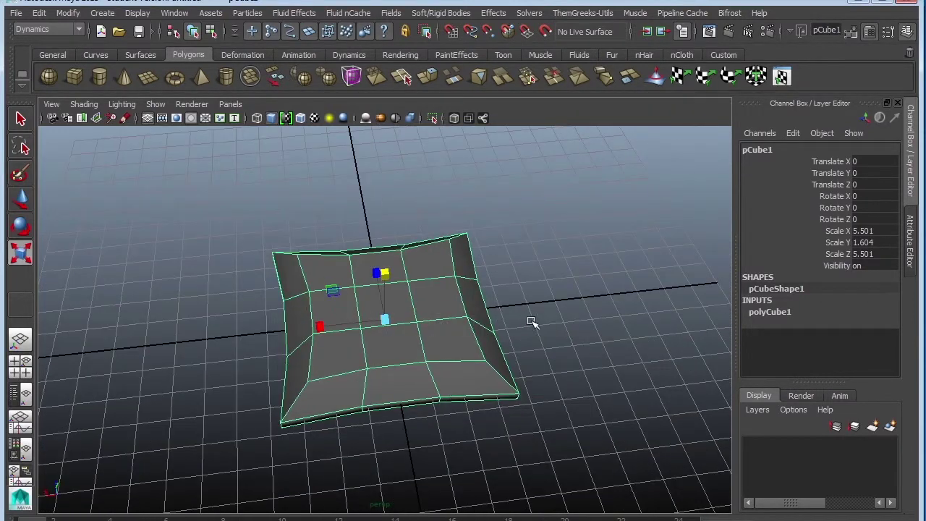
Preview the pillow with smooth mesh display and inspect its shape from several angles
key(3)
click(554, 304)
alt+drag(554, 304, 593, 393)
click(456, 358)
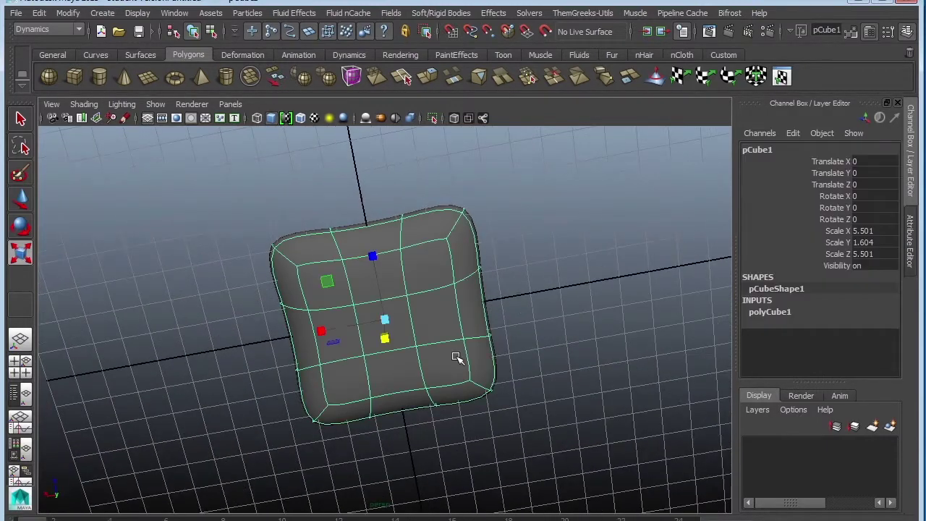
alt+drag(543, 347, 432, 349)
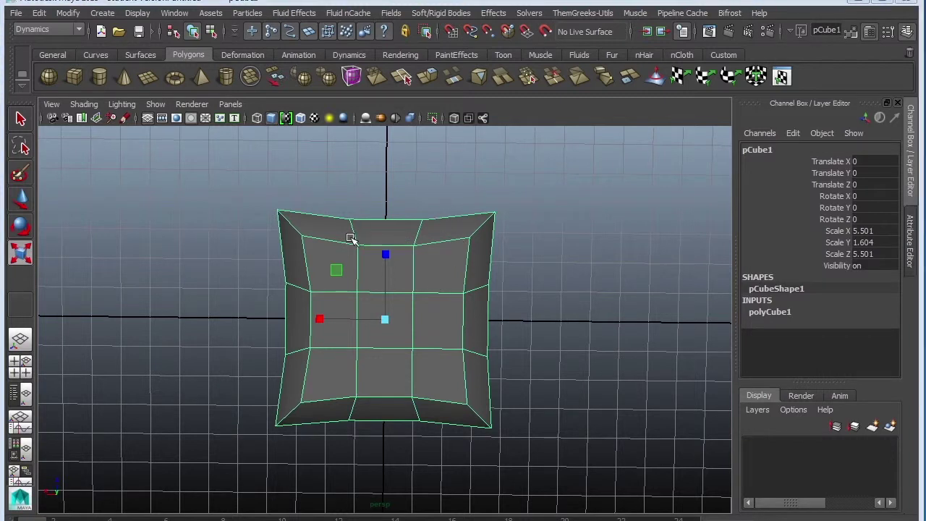
Apply a planar UV mapping to the pillow, projected from the Y axis and fitted to the bounding box
key(space)
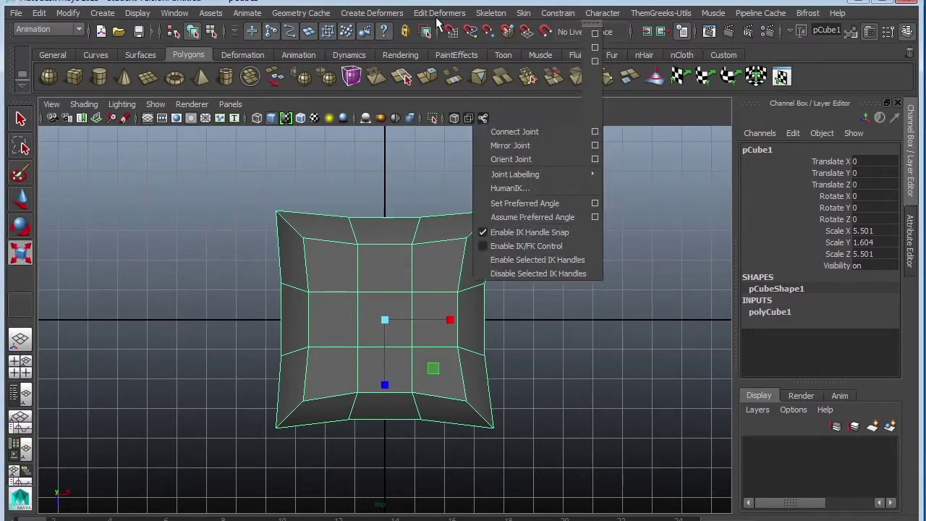
click(55, 33)
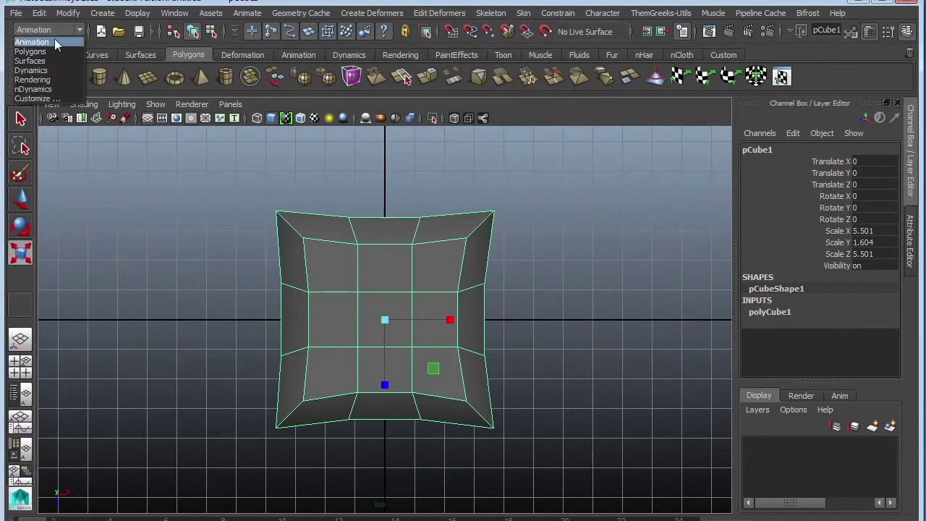
click(48, 52)
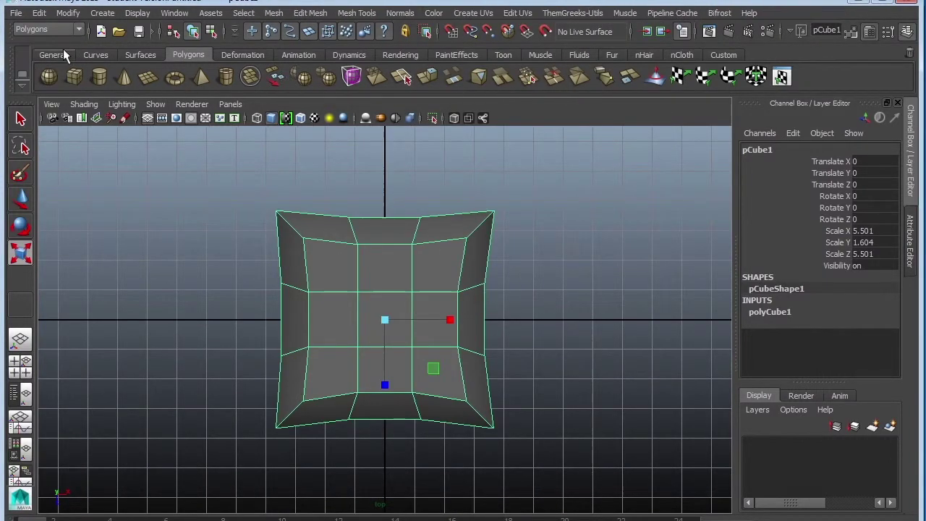
click(486, 15)
click(603, 34)
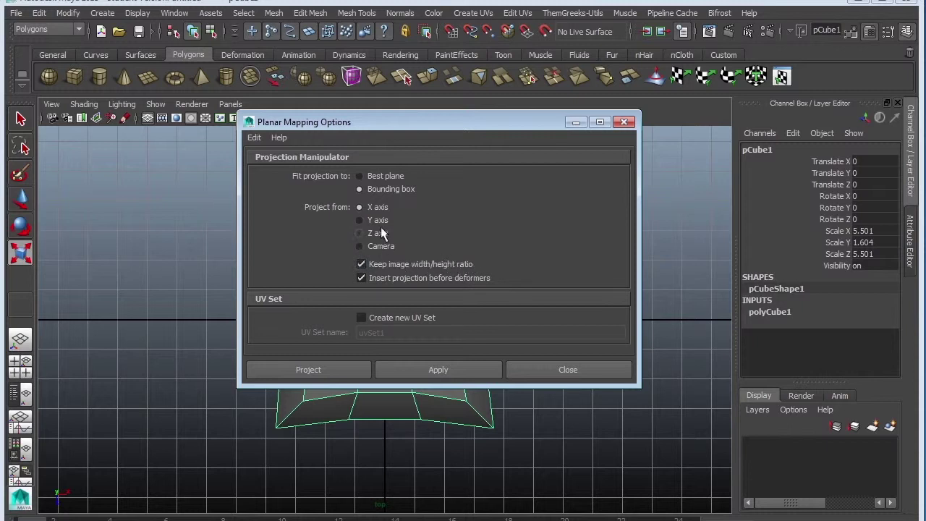
click(434, 371)
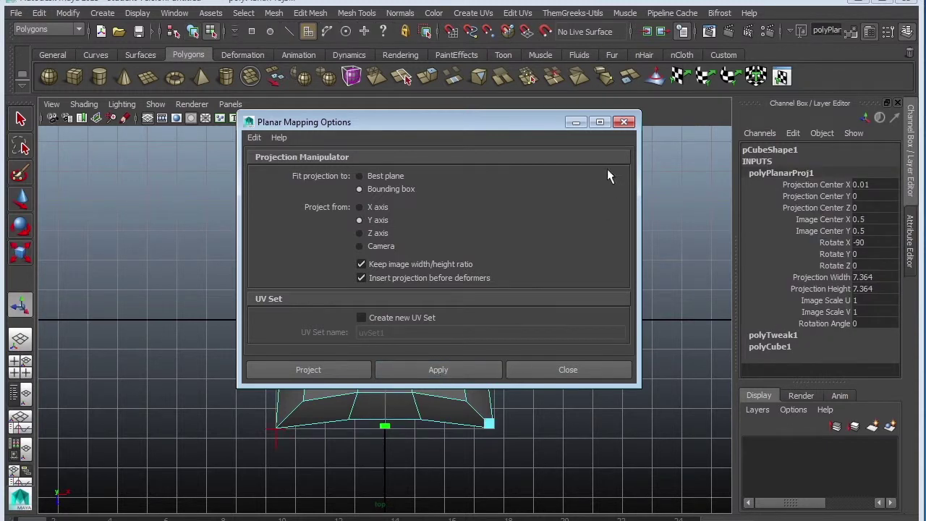
click(568, 370)
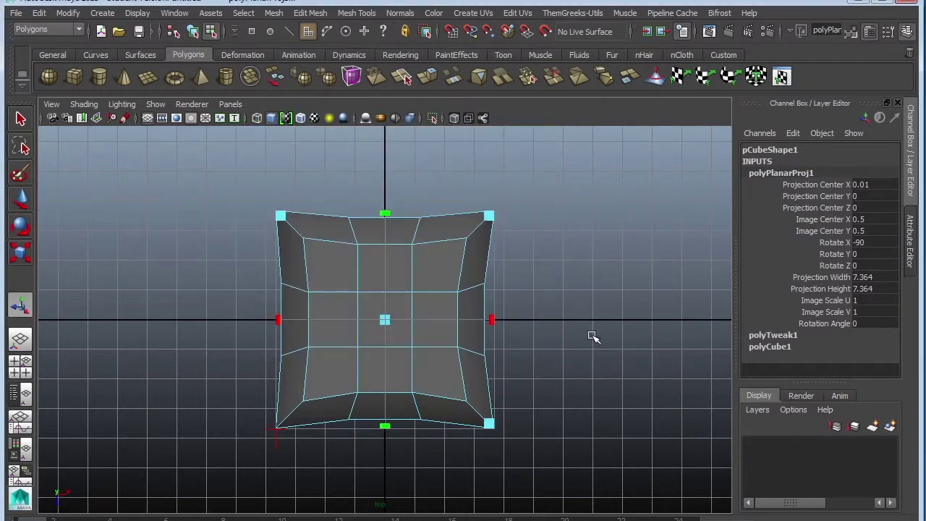
Return to the perspective view and open the UV Texture Editor beside the pillow
click(594, 209)
key(space)
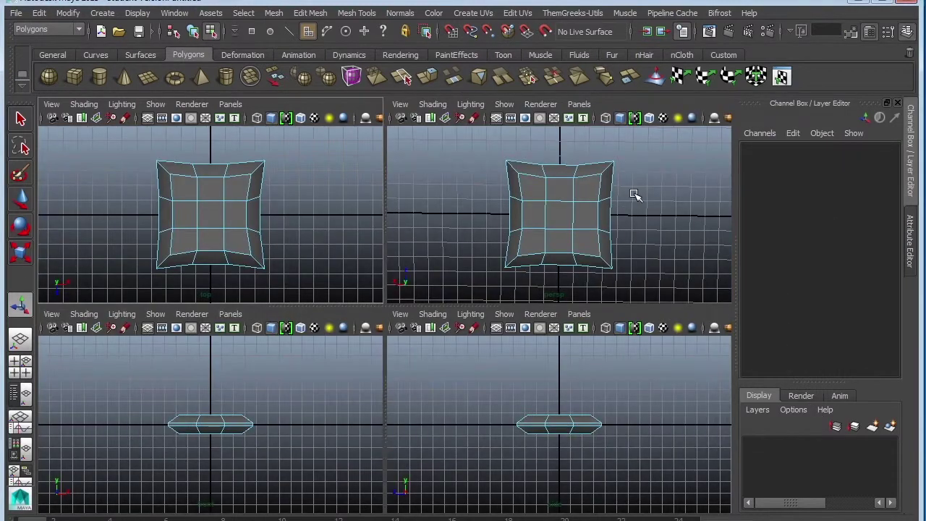
key(space)
alt+drag(517, 239, 541, 218)
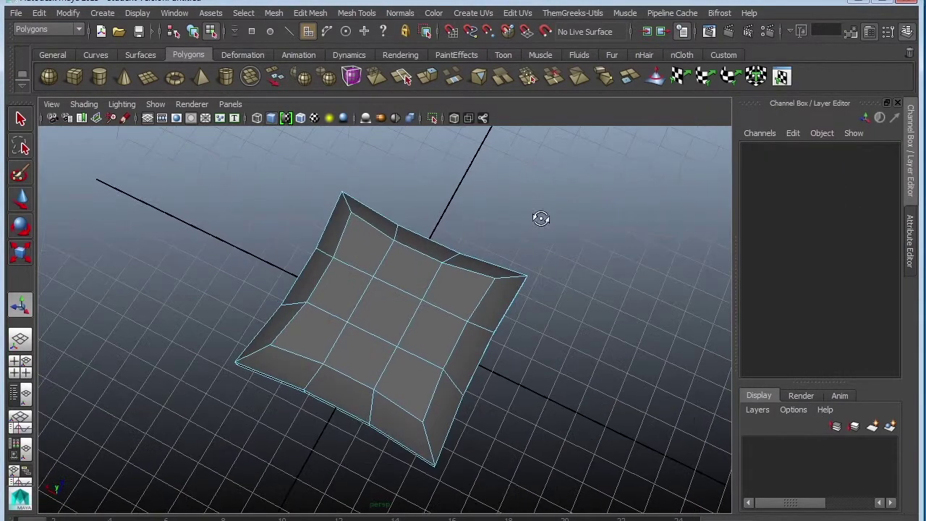
click(174, 14)
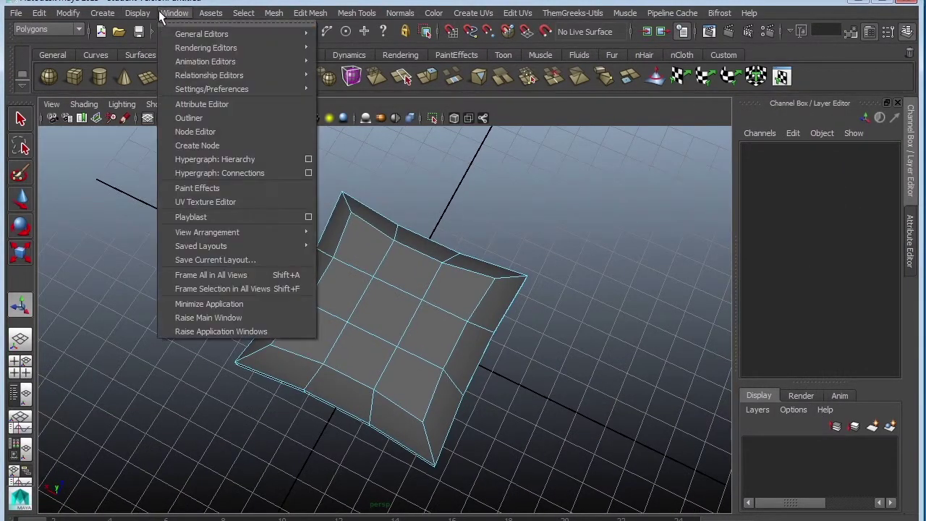
click(249, 202)
alt+right_drag(499, 282, 450, 205)
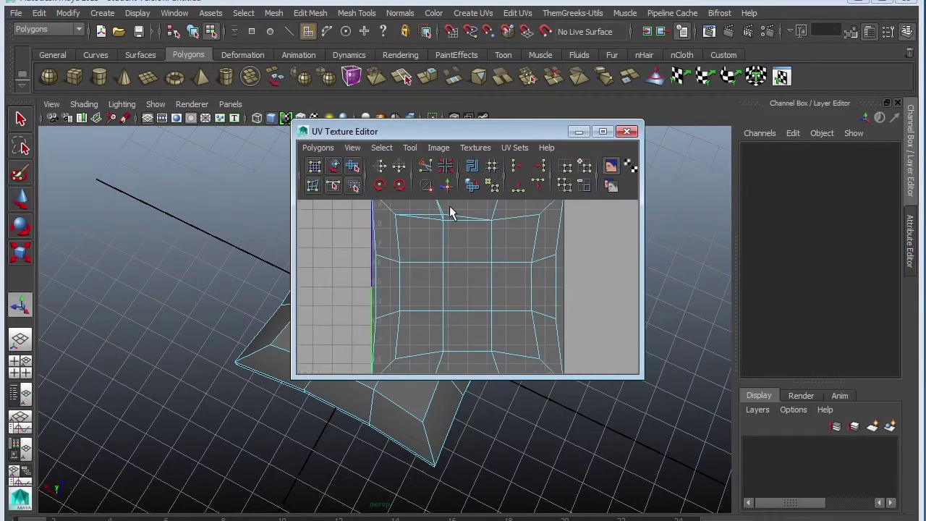
scroll(522, 290, down, 2)
drag(509, 133, 753, 146)
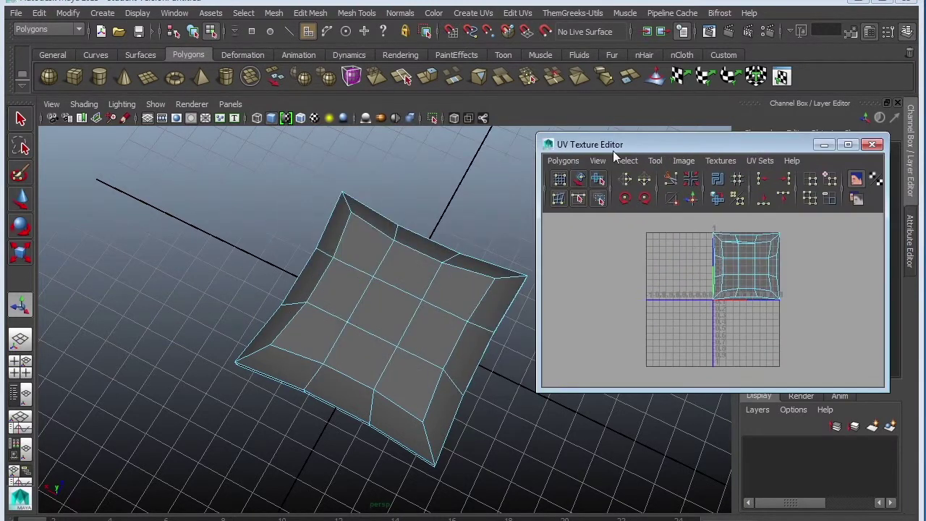
Enlarge the UV Texture Editor and cut the UVs along the lower edge loop around the pillow's side
alt+drag(419, 304, 346, 388)
key(F10)
click(376, 370)
alt+drag(369, 327, 331, 333)
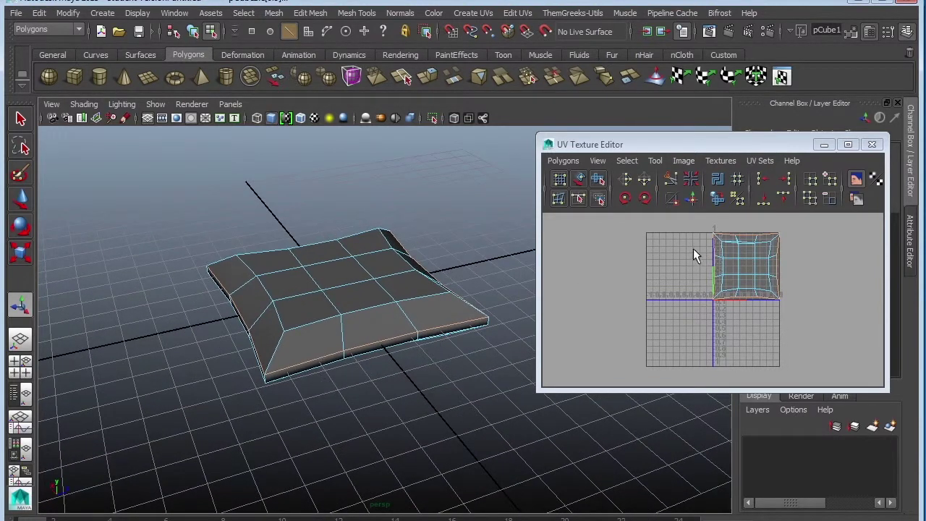
alt+right_drag(693, 250, 812, 294)
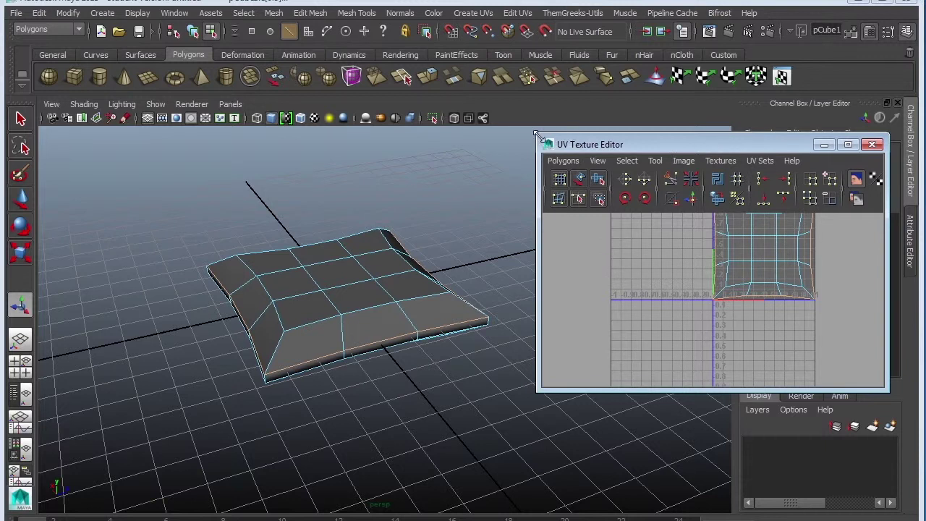
drag(537, 135, 358, 57)
drag(365, 391, 295, 514)
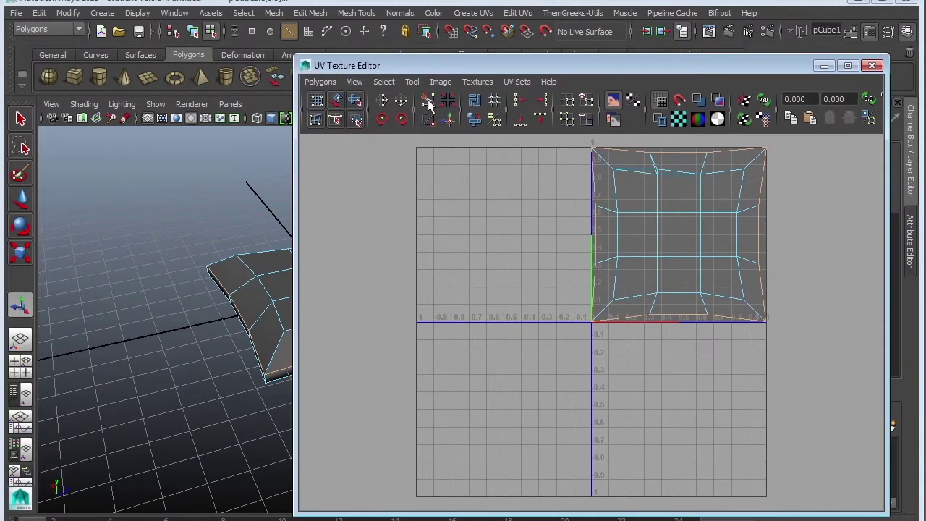
alt+drag(231, 374, 134, 347)
click(217, 335)
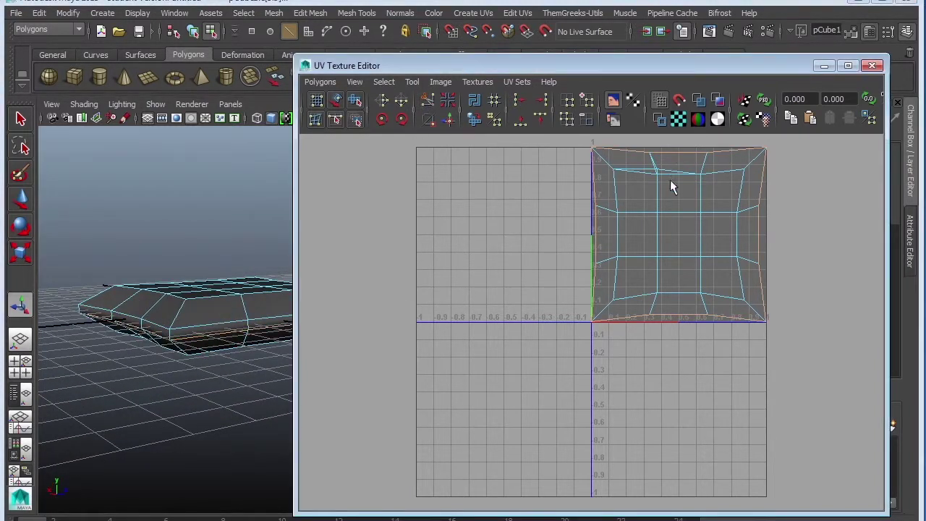
Move the pillow's upper UV shell off the lower one and lay out both shells within the 0–1 UV square
right_drag(678, 188, 761, 177)
key(w)
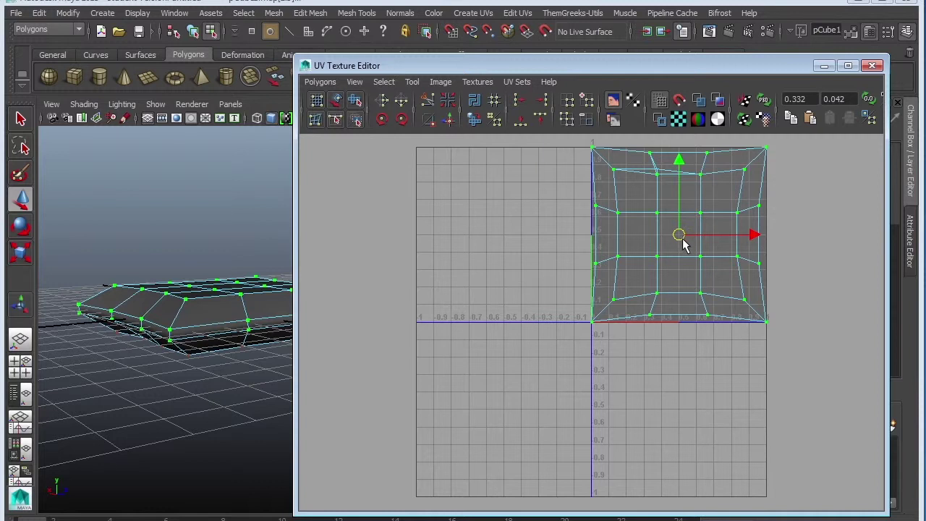
drag(684, 245, 486, 237)
click(332, 83)
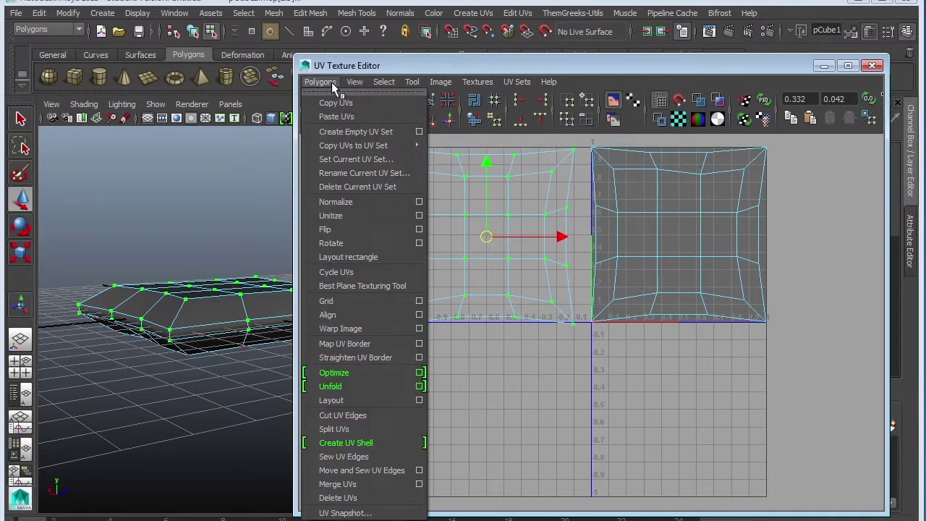
click(319, 400)
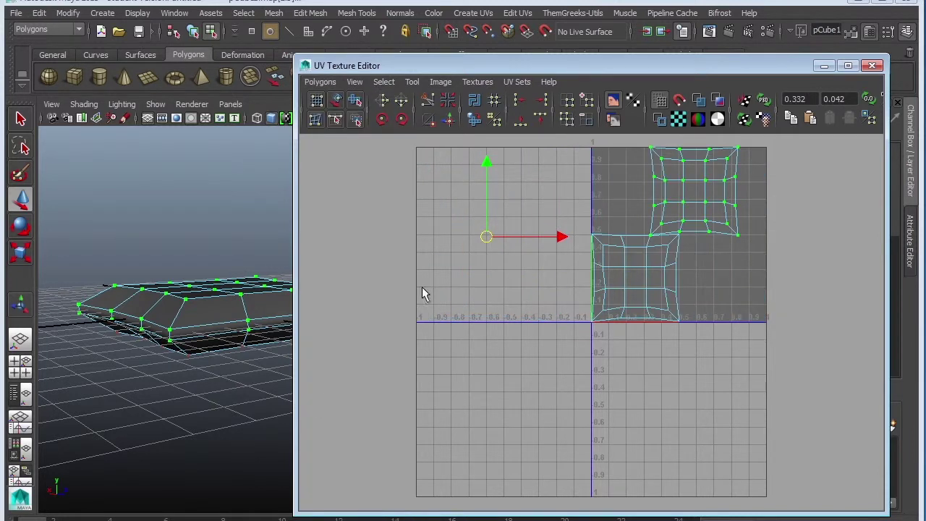
Select the whole upper UV shell and move it into the upper-right quadrant of the 0–1 UV square, just inside its borders
alt+middle_drag(603, 202, 514, 223)
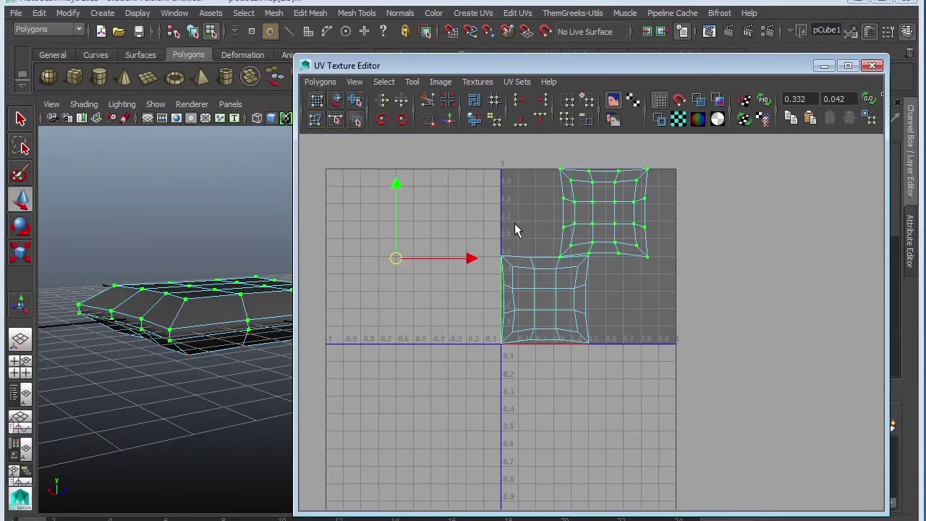
alt+right_drag(515, 223, 752, 297)
alt+middle_drag(592, 243, 582, 331)
alt+right_drag(582, 331, 523, 243)
click(524, 243)
click(662, 165)
ctrl+right_drag(670, 173, 720, 167)
click(666, 171)
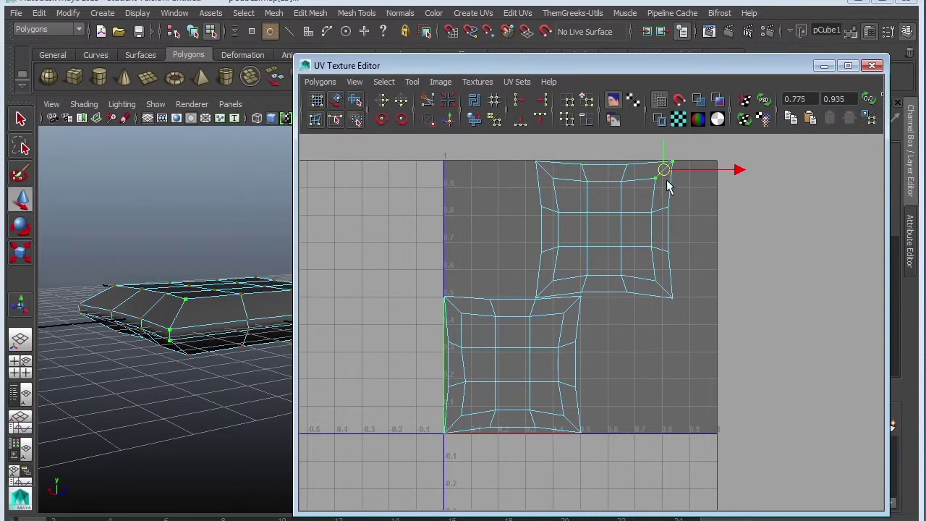
ctrl+right_drag(666, 171, 710, 166)
drag(603, 227, 641, 236)
Select the whole lower UV shell and scale it down slightly so it sits just inside the lower-left quadrant of the UV square
drag(437, 291, 475, 318)
ctrl+right_drag(456, 310, 504, 290)
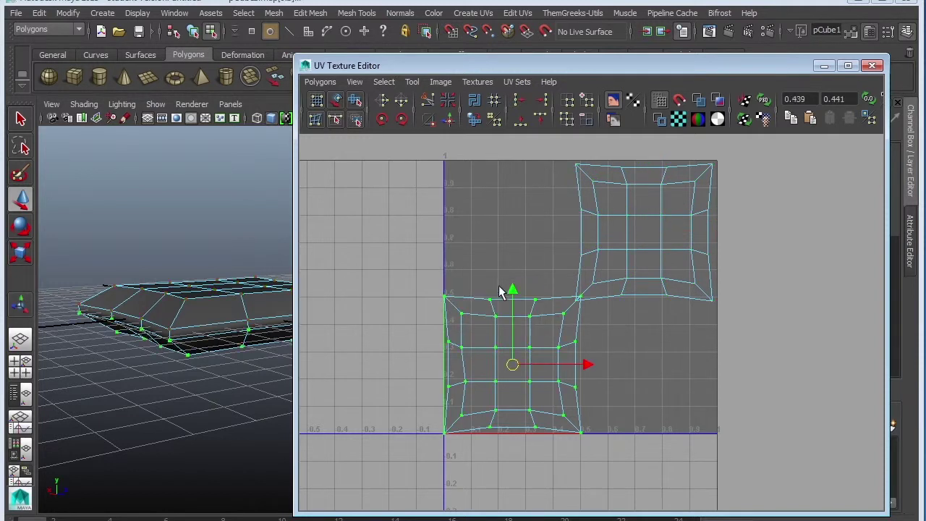
click(513, 360)
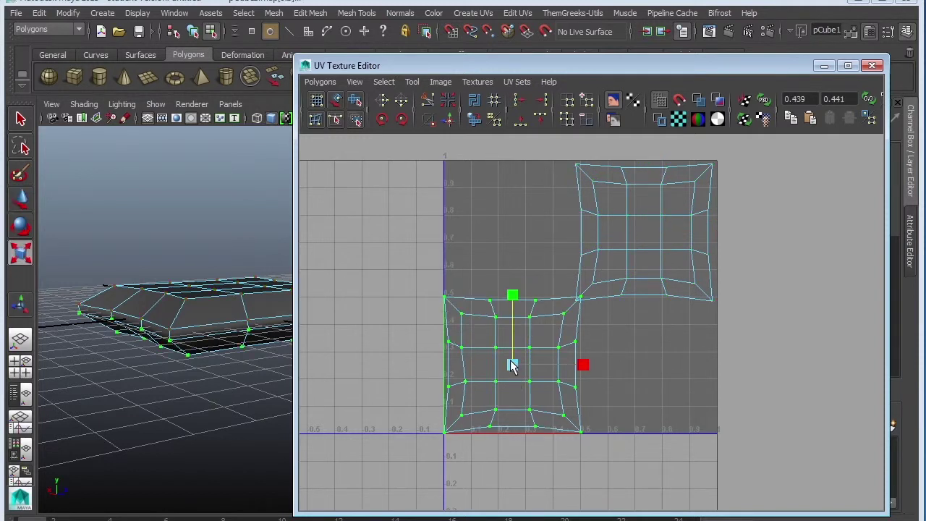
click(512, 368)
key(w)
key(r)
drag(513, 371, 513, 372)
key(w)
click(655, 312)
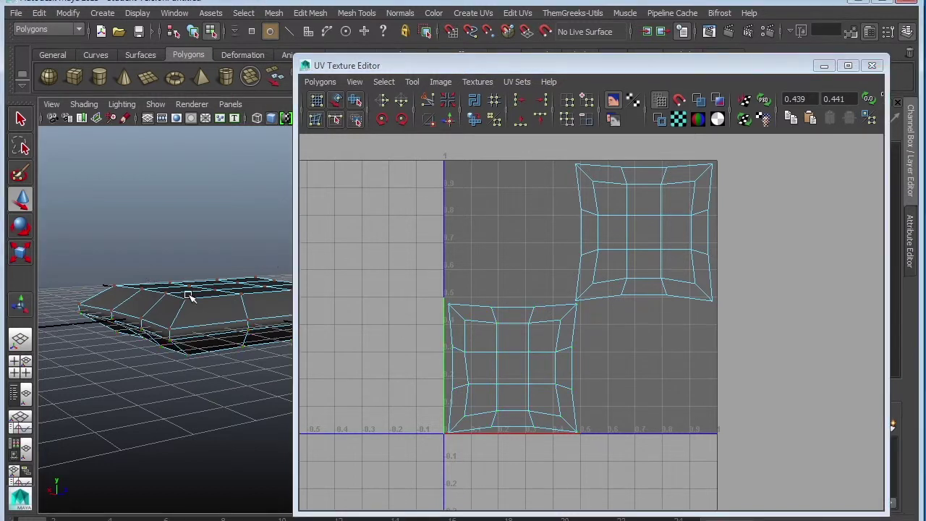
Select the whole pillow in object mode and open the project folder setting
right_drag(186, 290, 248, 275)
click(238, 317)
mouse_move(639, 323)
alt+middle_down()
mouse_move(622, 343)
mouse_move(653, 325)
alt+middle_up()
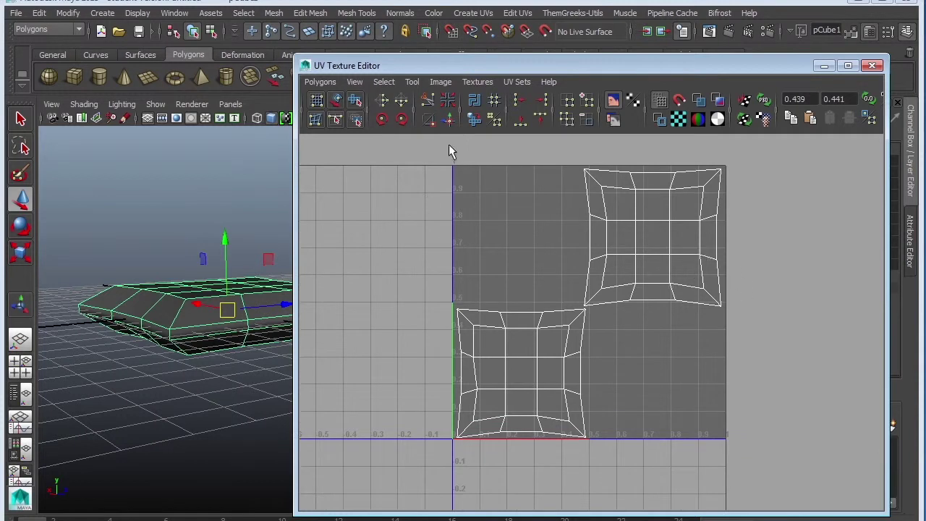
click(15, 13)
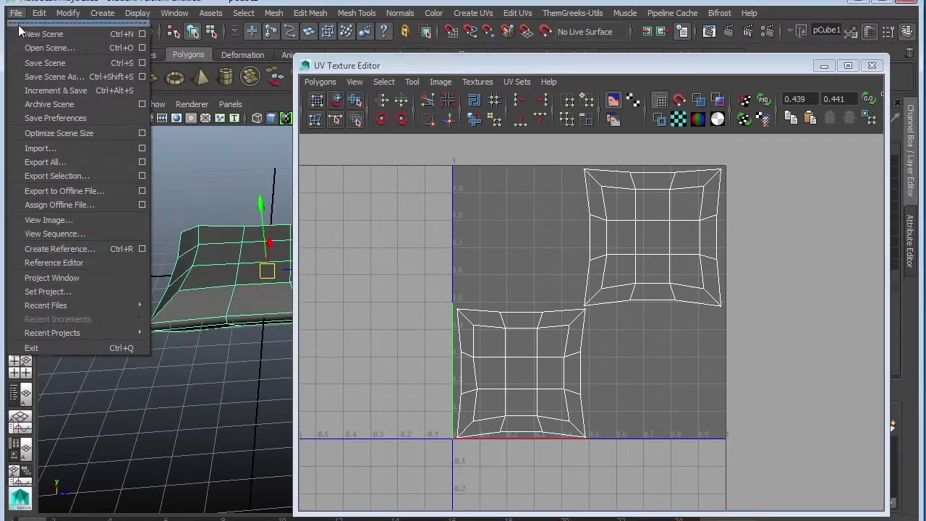
click(86, 291)
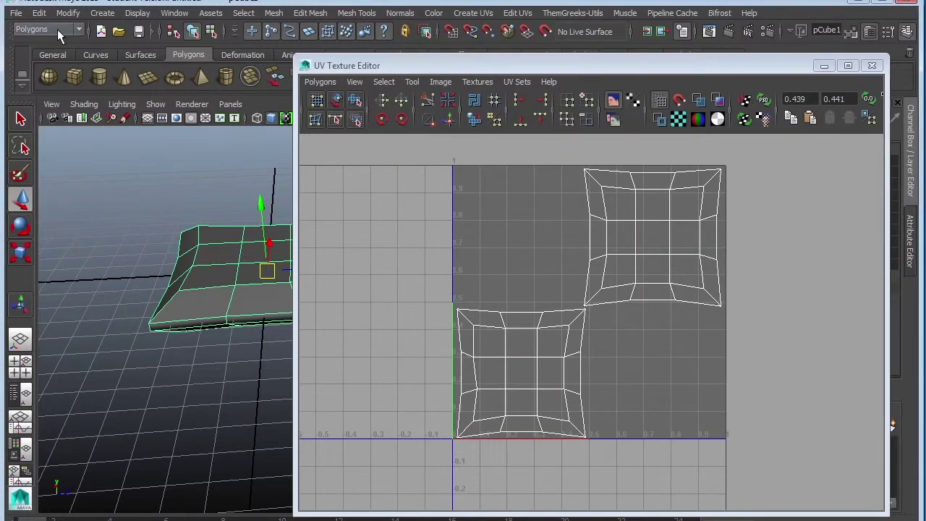
Export a 1024 × 1024 TIFF UV snapshot of the pillow named Pillow_UVsnap into the project's images folder
click(321, 82)
click(333, 507)
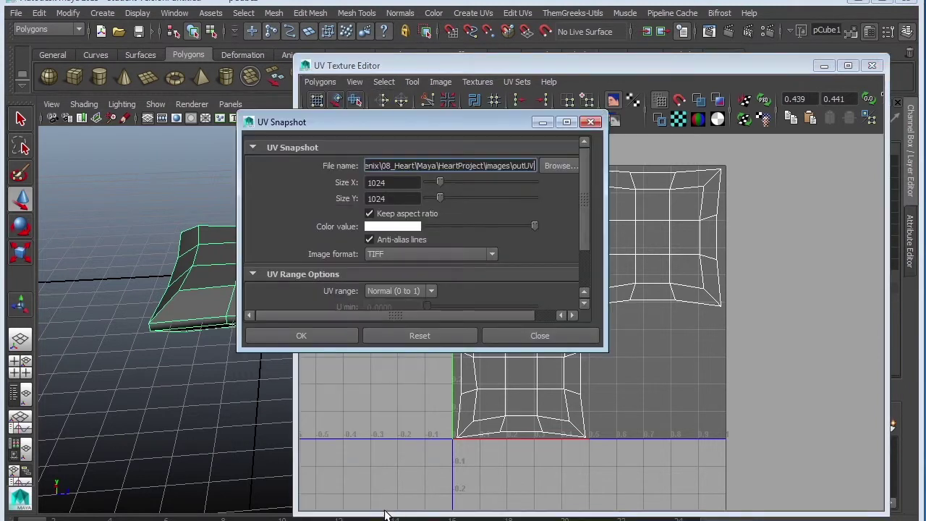
click(561, 166)
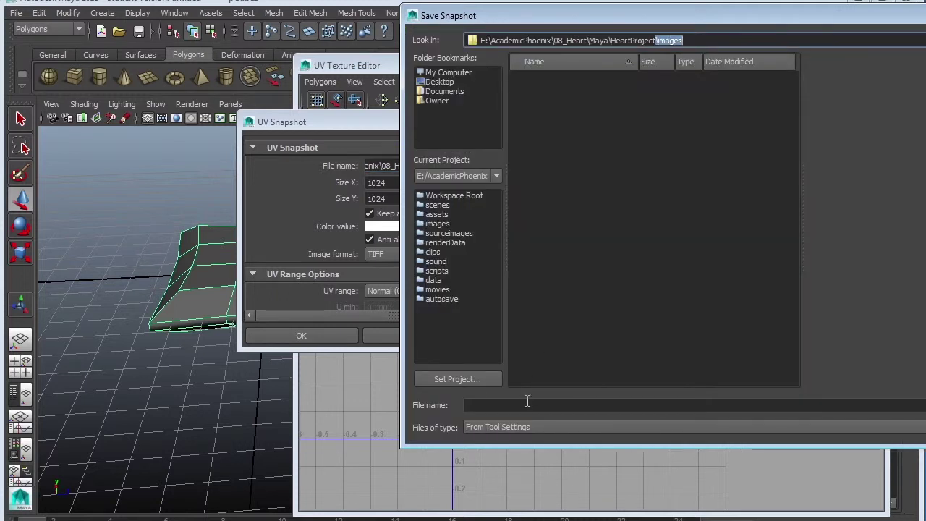
click(527, 404)
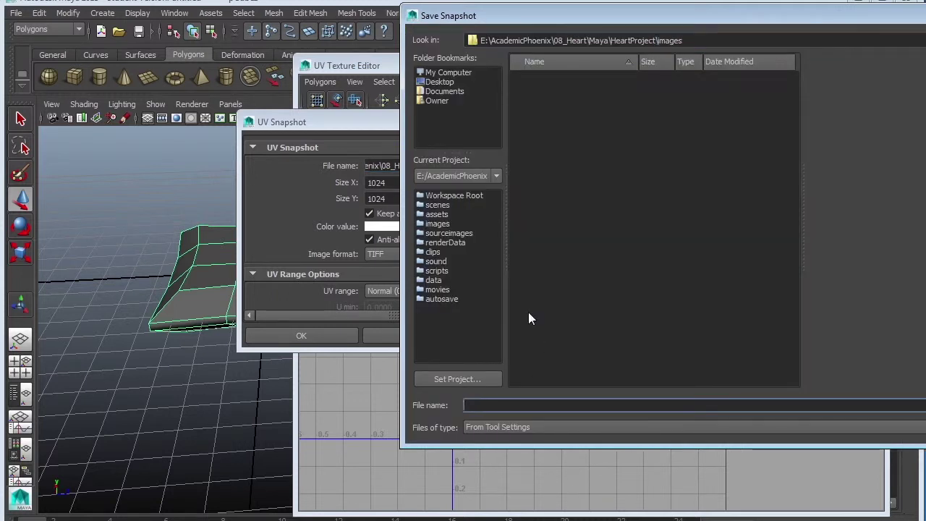
text(Pillow_UVsnap)
key(Return)
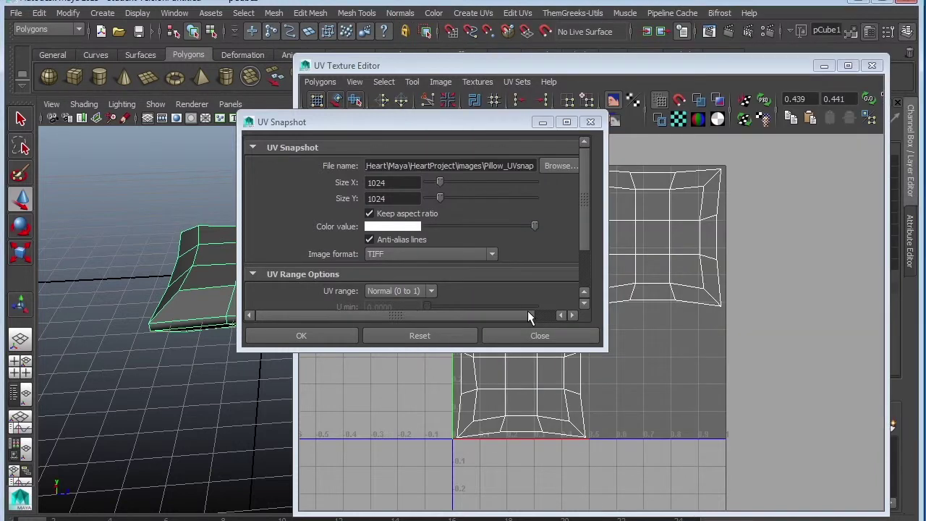
drag(388, 184, 349, 181)
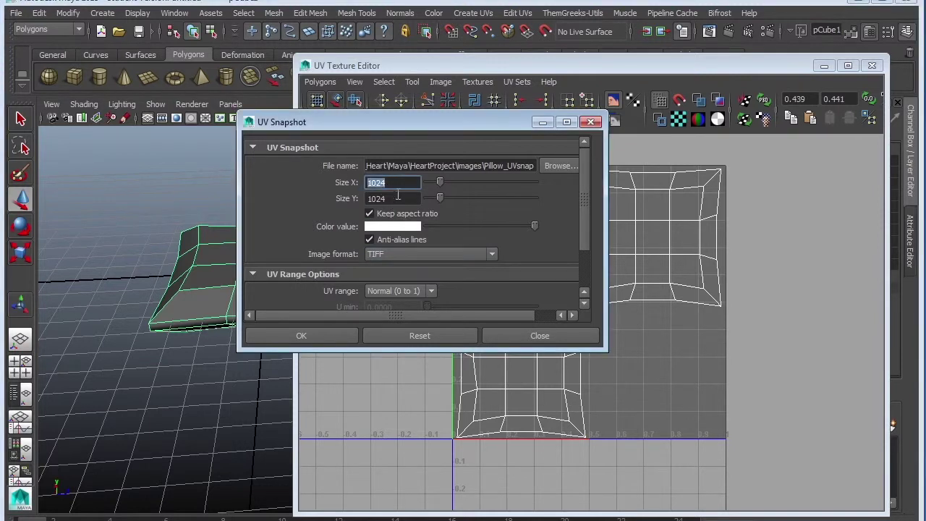
key(Tab)
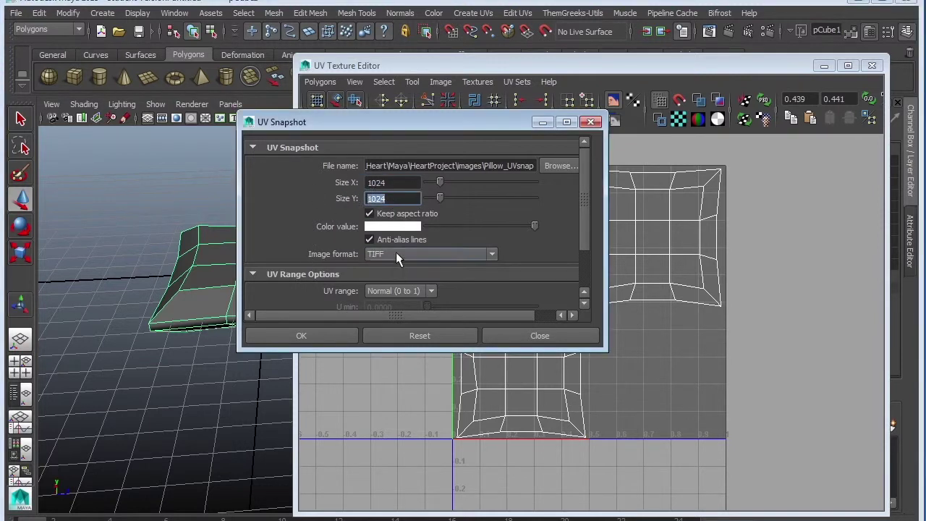
click(318, 335)
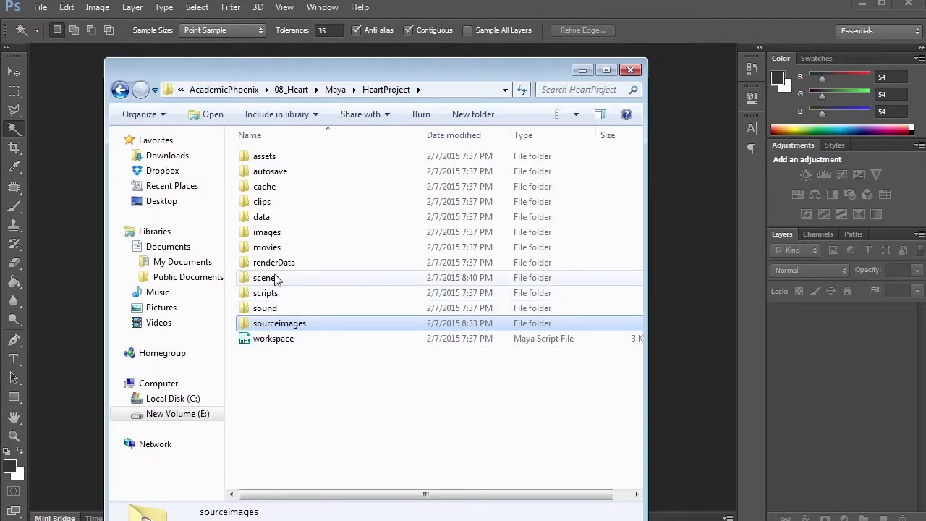
Open Pillow_UVsnap.tif from the project's images folder in Photoshop and delete its Alpha 1 channel
double_click(269, 233)
drag(268, 170, 673, 249)
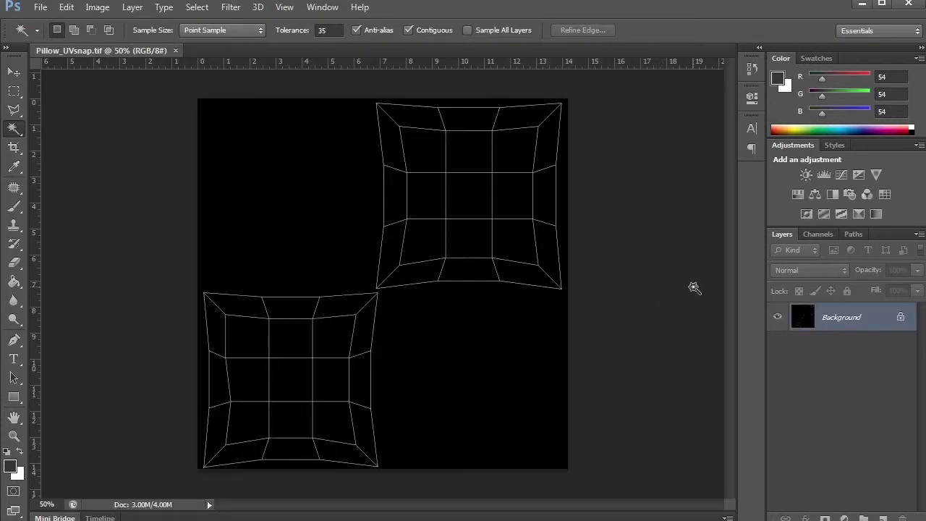
click(818, 235)
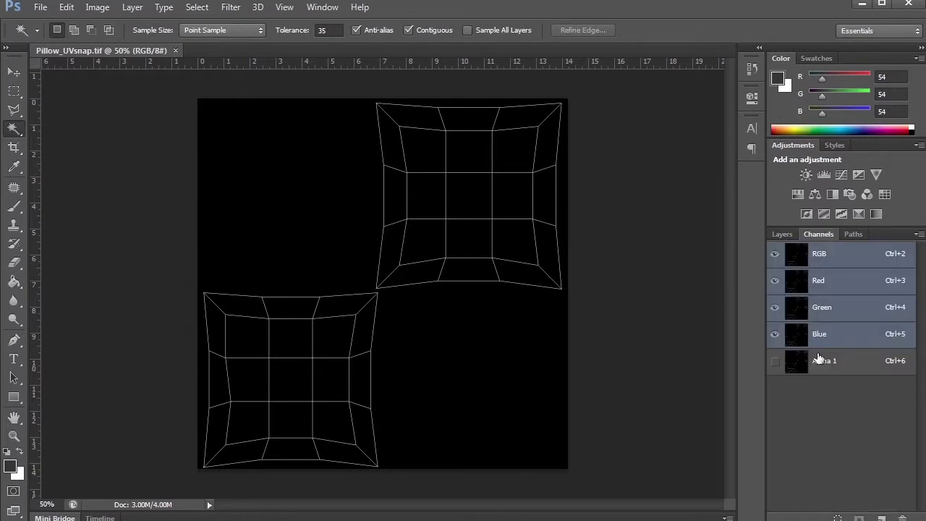
drag(817, 359, 903, 518)
Convert the Background layer into a regular layer named UVsnap
click(789, 234)
double_click(841, 318)
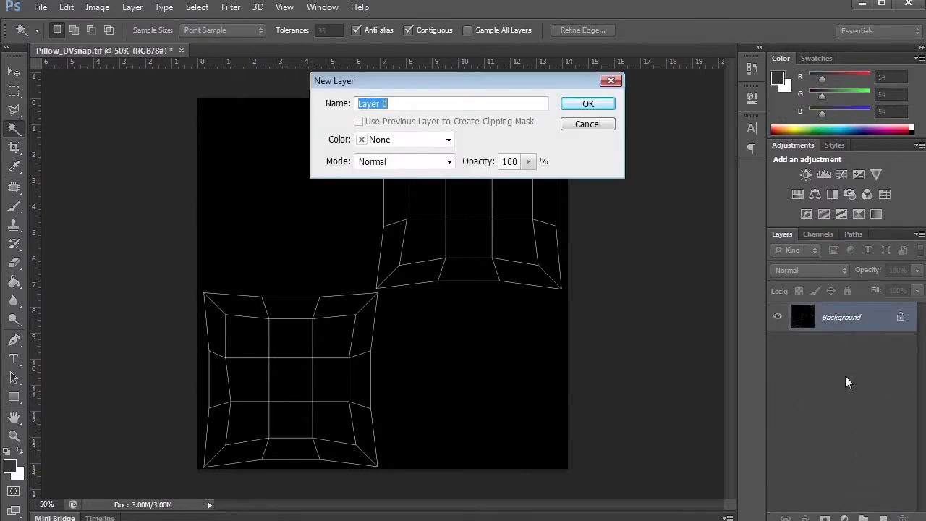
text(UVsnap)
key(Return)
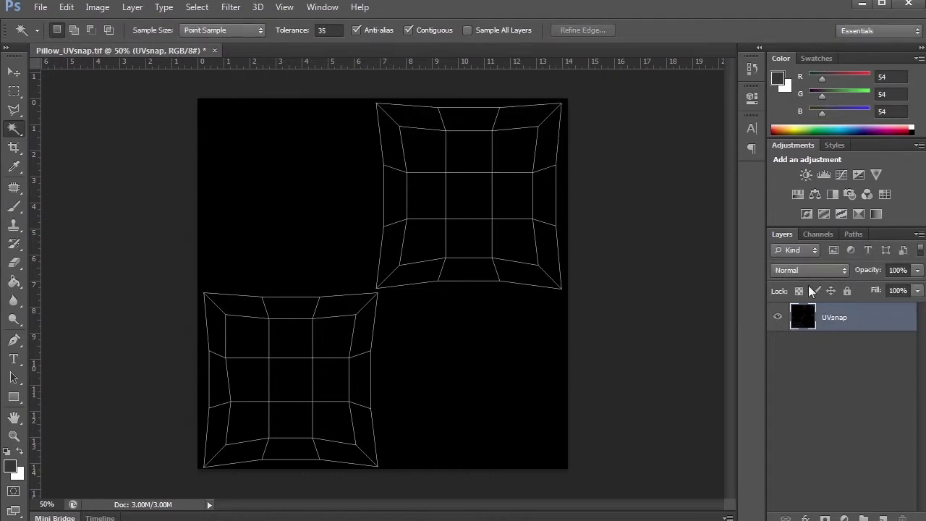
Add an empty layer above UVsnap and select the black area outside the UV shells with the Magic Wand on UVsnap
click(883, 518)
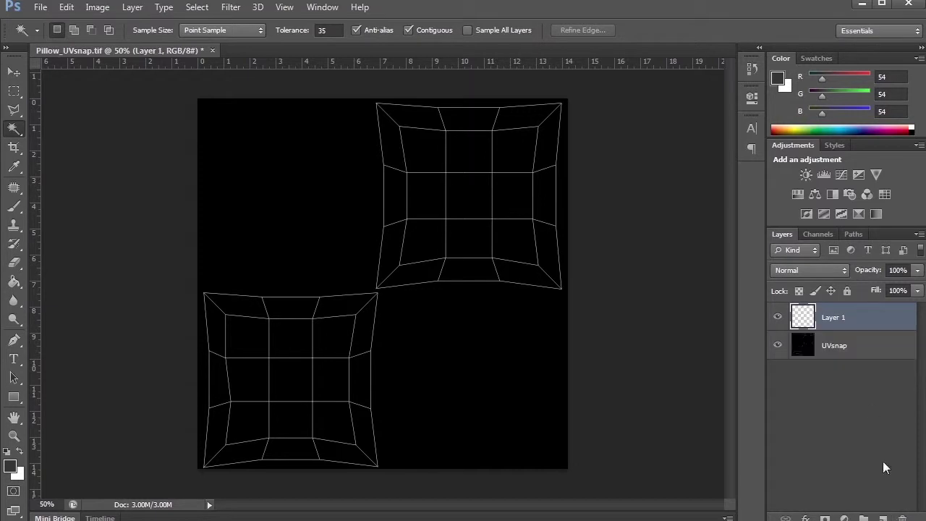
click(874, 348)
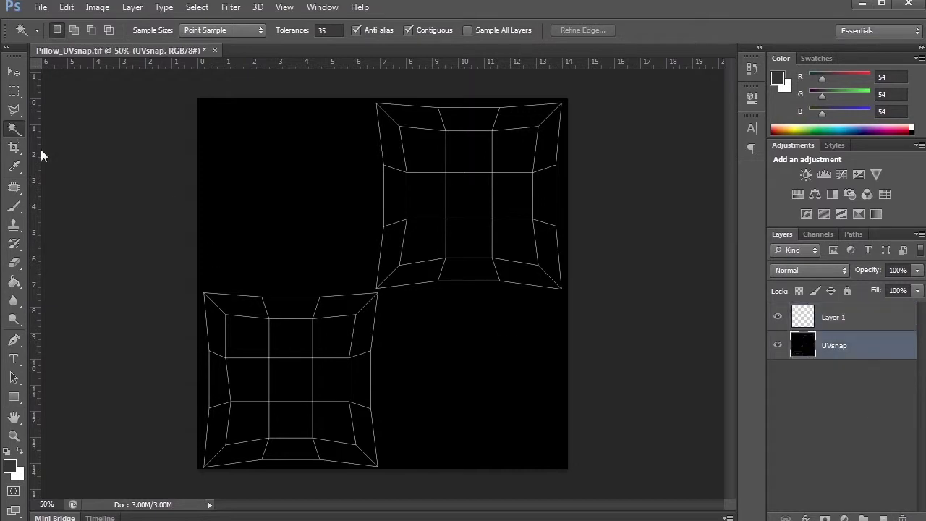
click(328, 197)
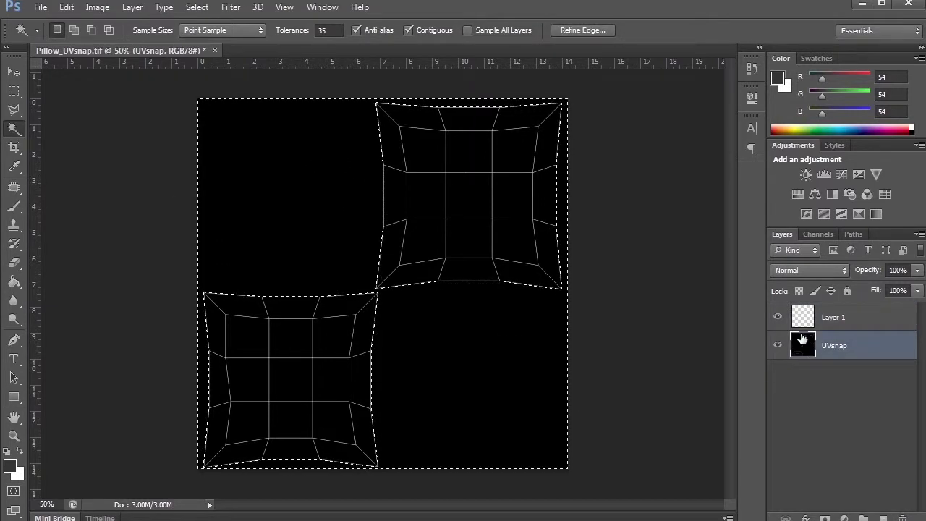
Make the empty layer active and contract the selection around the UV shells by 10 pixels
click(858, 319)
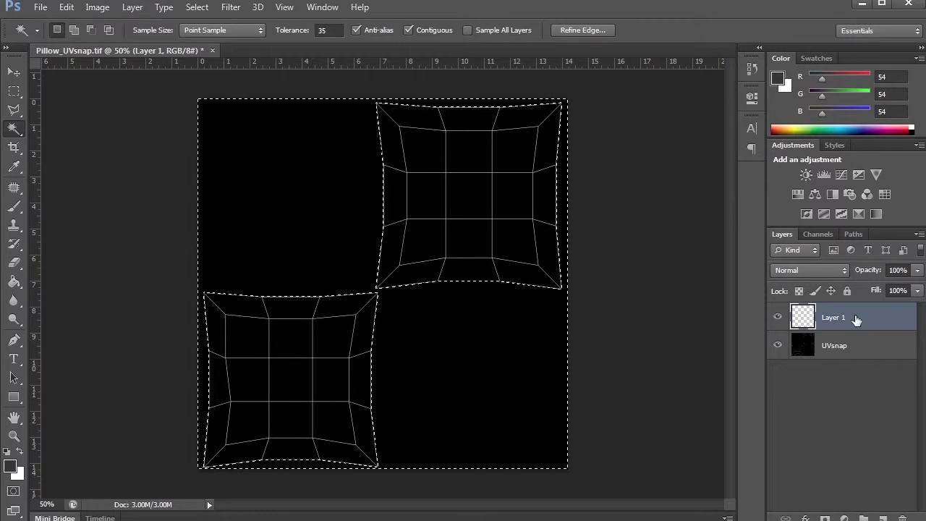
click(132, 9)
mouse_move(198, 11)
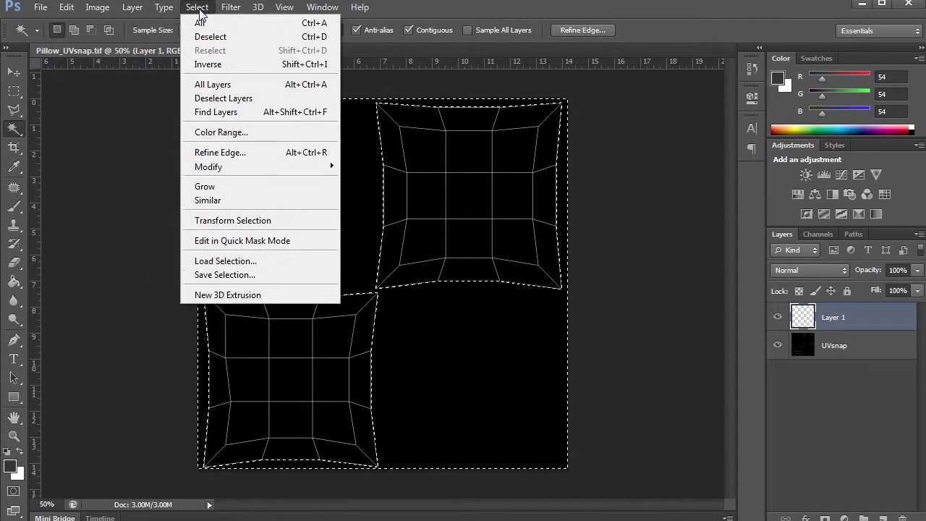
mouse_move(322, 174)
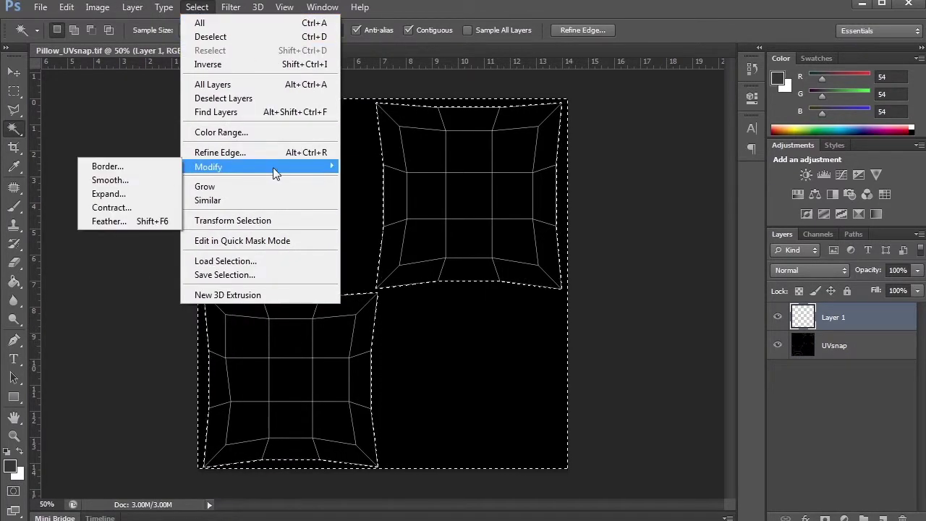
click(134, 207)
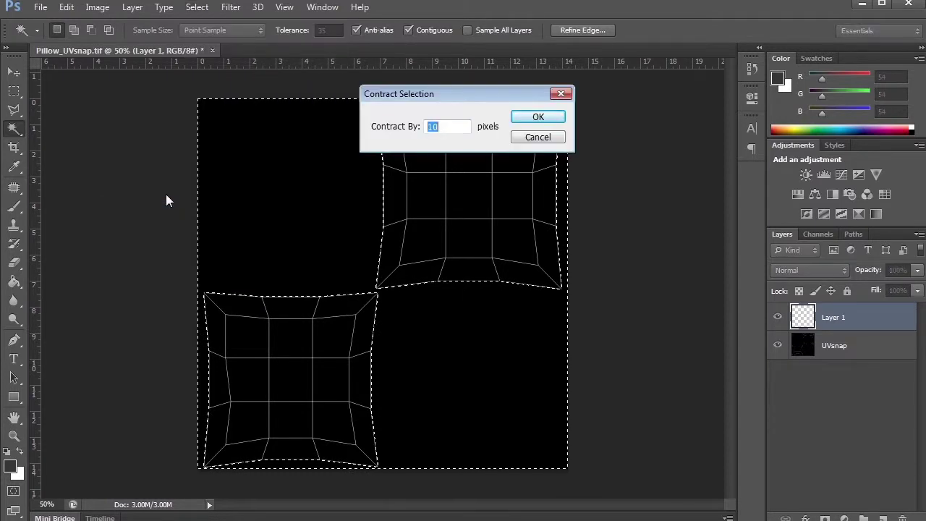
key(Return)
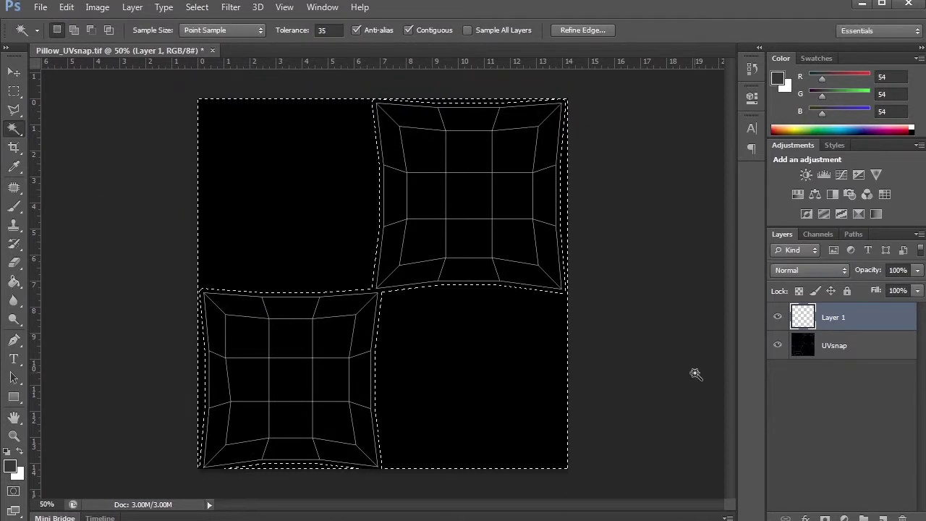
Set the foreground color to a neutral gray of 50% brightness and fill the selection with it at 100% opacity
click(10, 467)
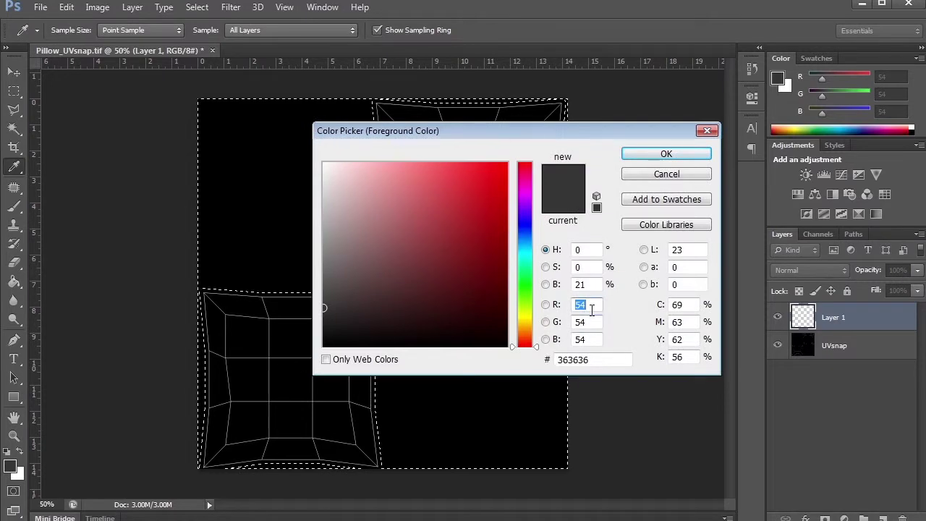
click(595, 284)
double_click(596, 285)
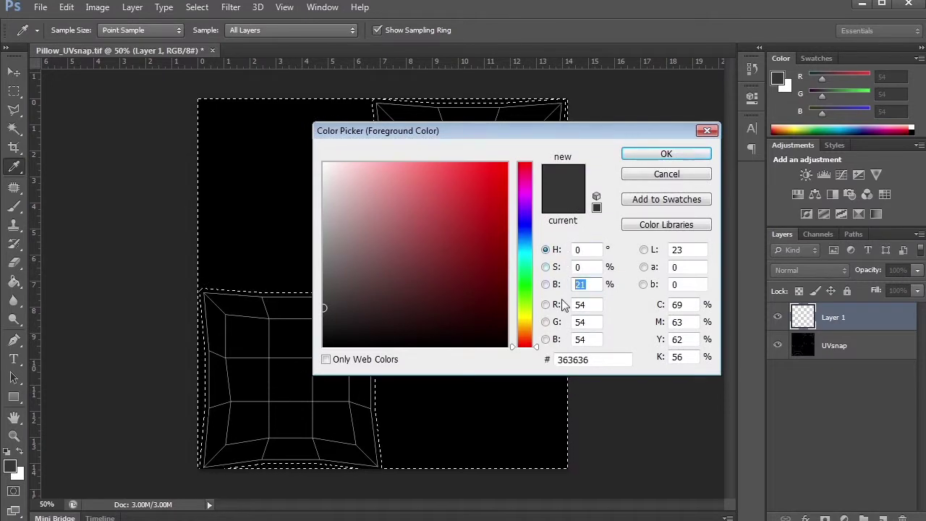
text(50)
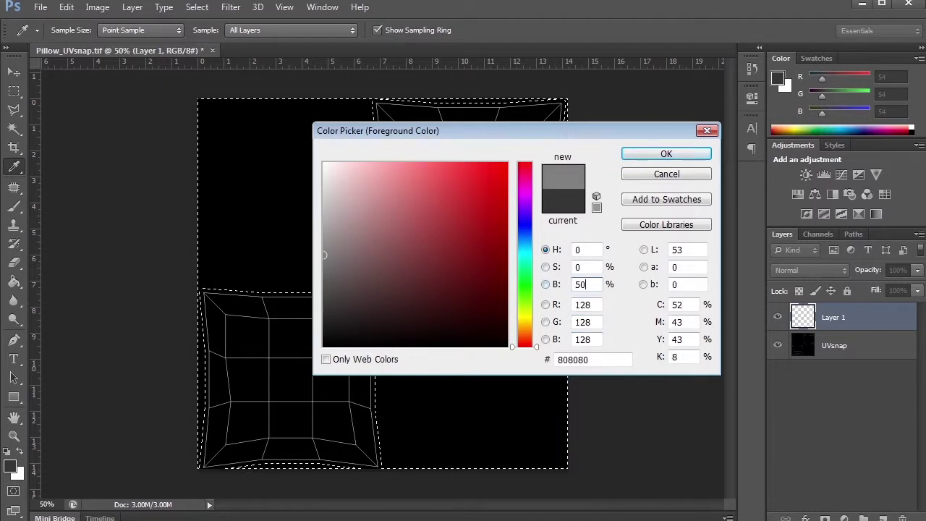
key(Return)
key(w)
key(shift+F5)
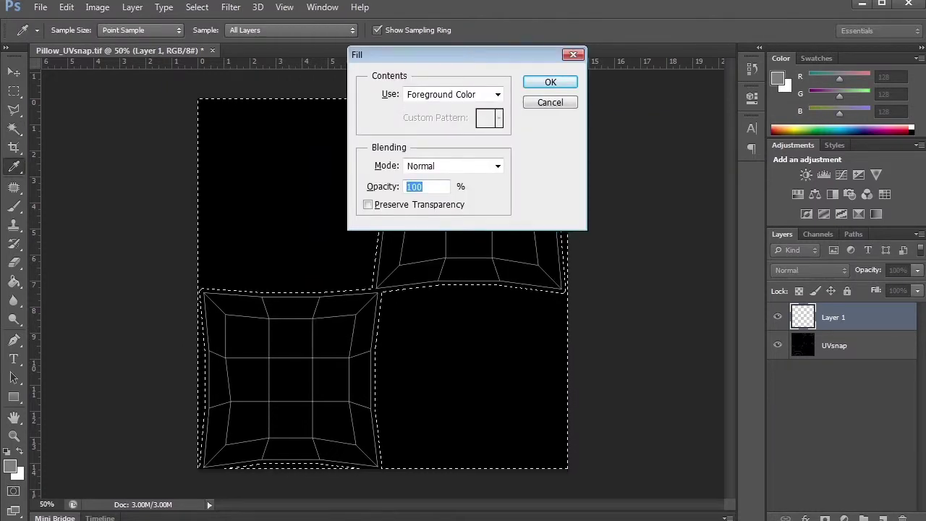
click(548, 84)
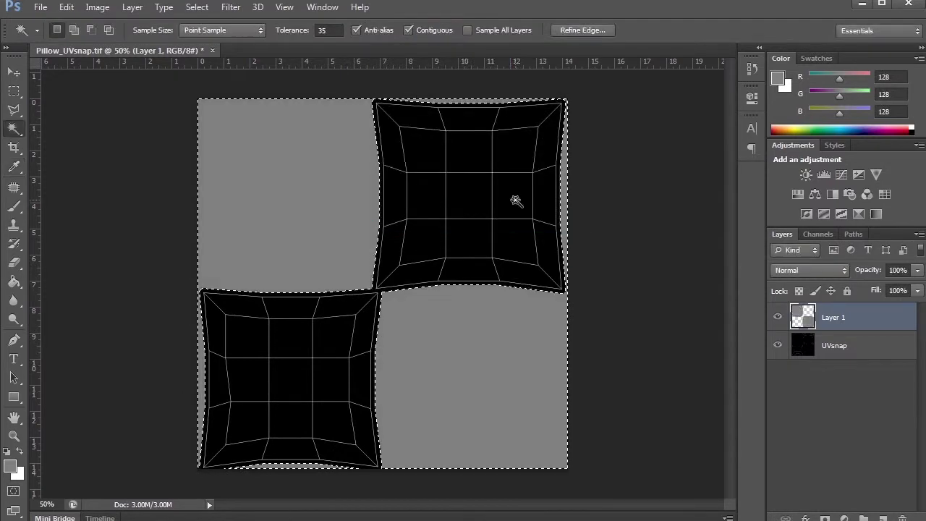
Rename the gray-filled layer as border
double_click(835, 318)
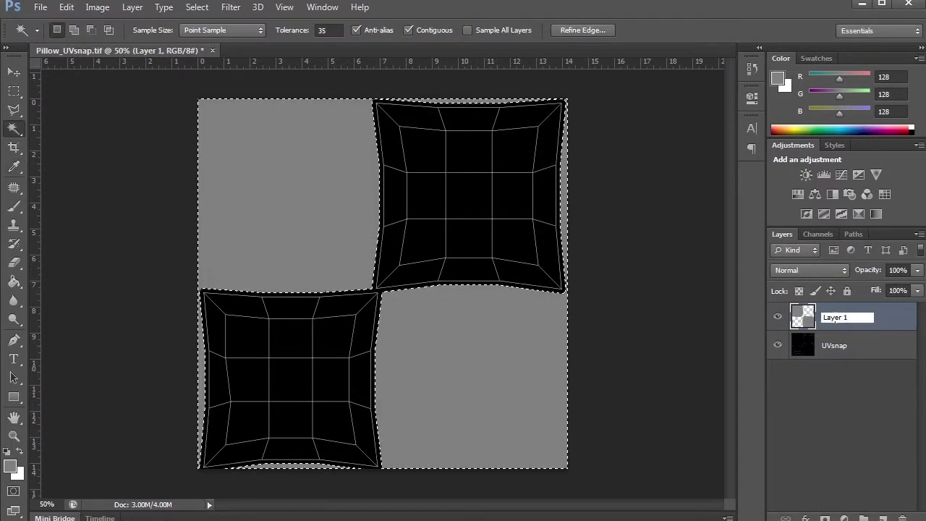
text(border)
key(Return)
Add a new empty layer, move it beneath UVsnap in the layer stack, and reselect the border layer
key(ctrl+shift+alt+n)
drag(846, 319, 857, 414)
click(858, 413)
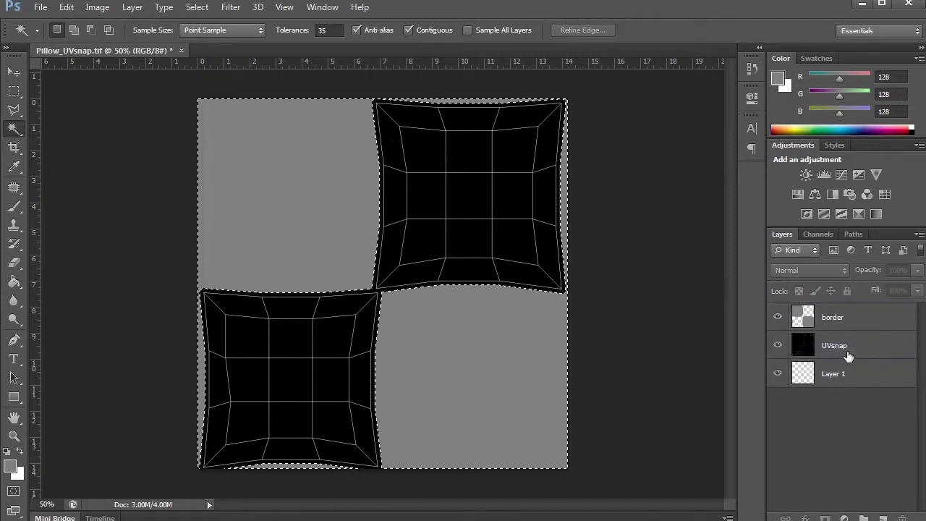
click(868, 350)
click(876, 317)
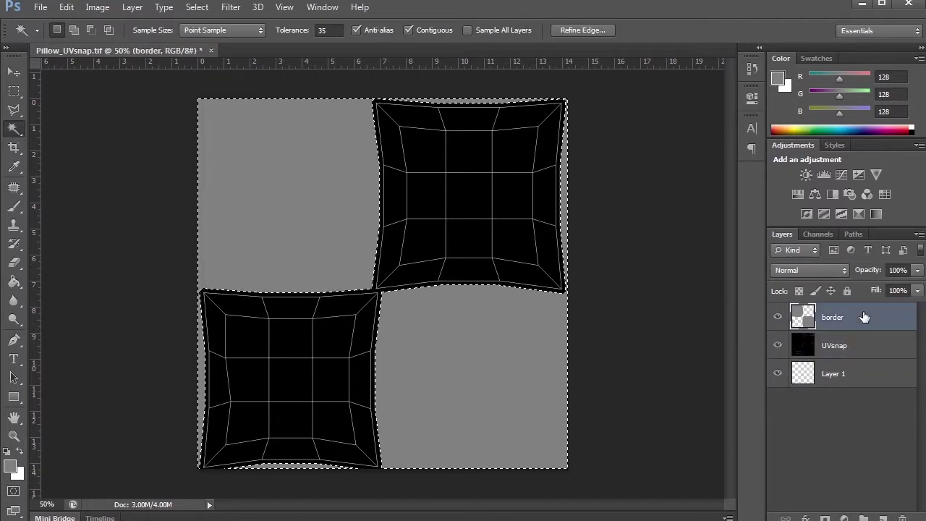
Lock the border layer
click(861, 381)
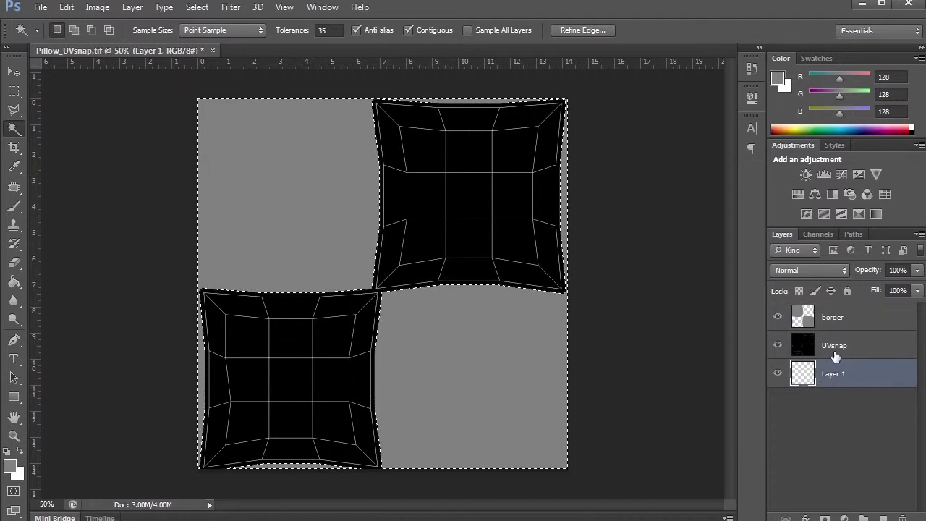
click(851, 324)
click(847, 291)
Set the UVsnap layer's blend mode to Screen and lock the layer
click(867, 356)
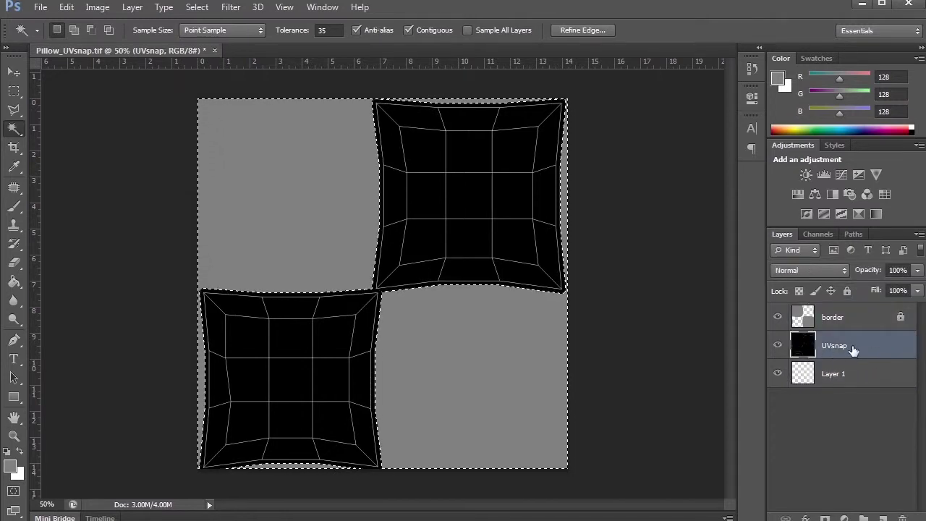
click(826, 272)
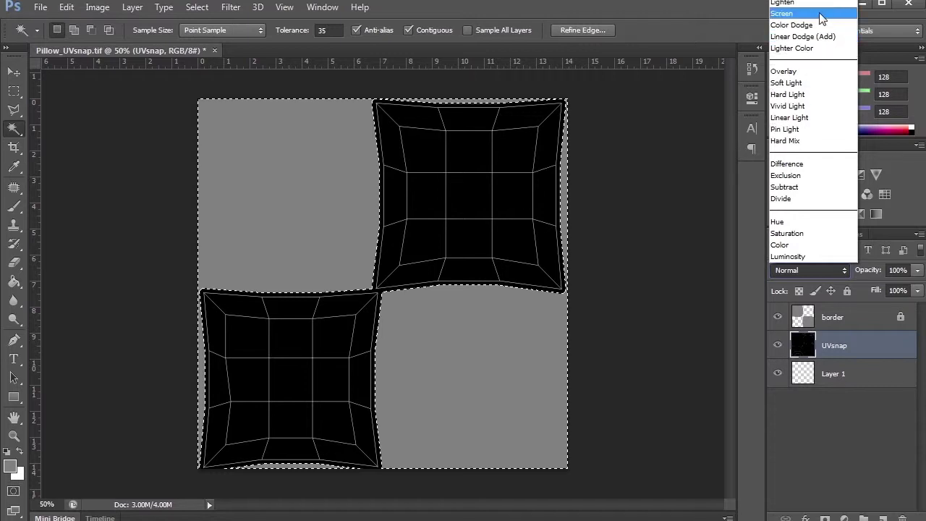
key(Escape)
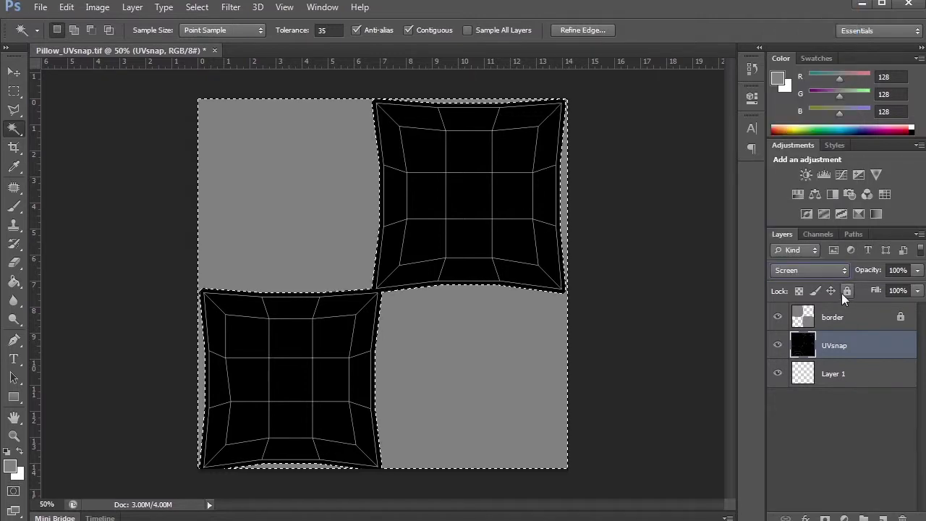
click(847, 290)
Copy the burlap area of the sack texture image, leaving out its white strip, and paste it into Layer 1 of Pillow_UVsnap.tif
click(840, 378)
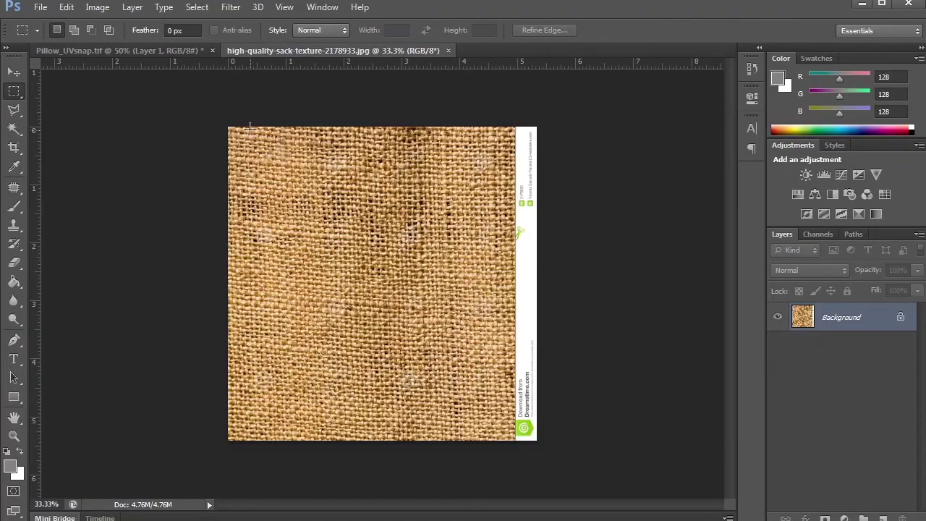
drag(250, 128, 517, 463)
click(181, 57)
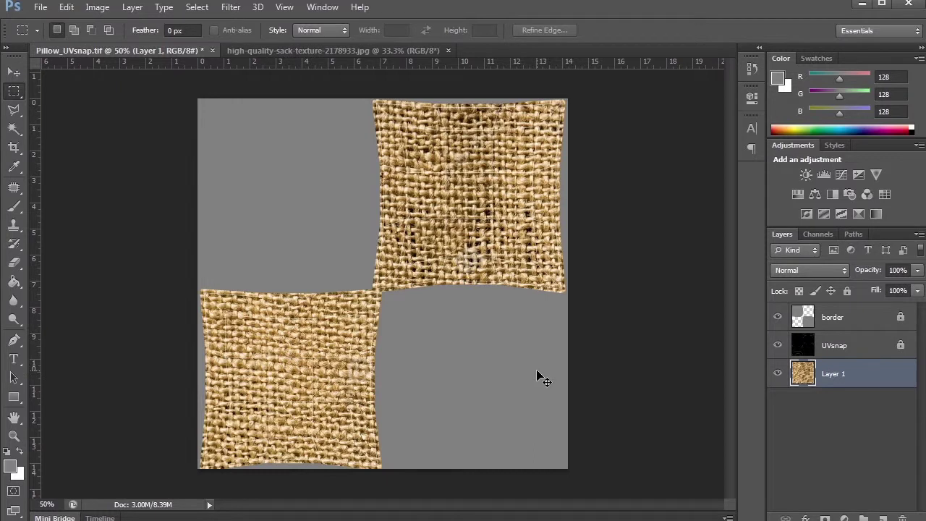
Scale down the burlap proportionally and position it to fully cover the upper-right UV shell
key(ctrl+t)
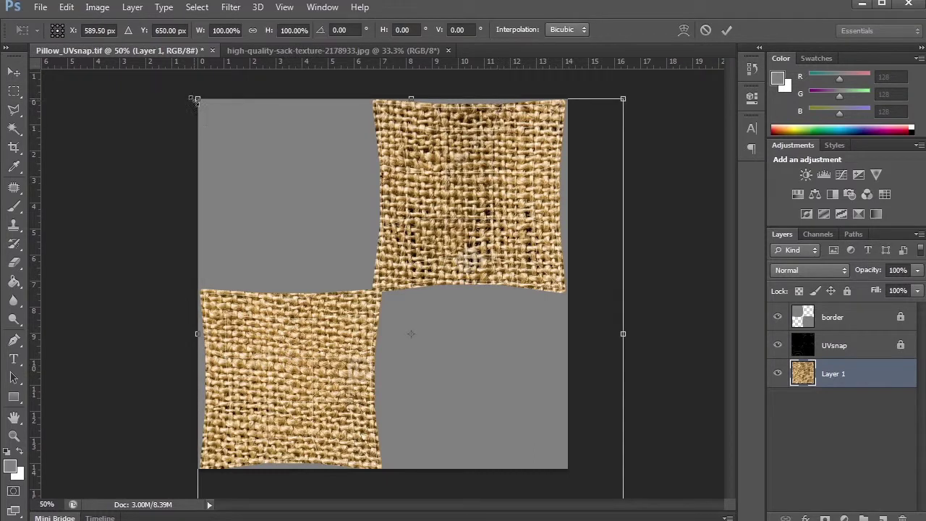
shift+drag(197, 99, 341, 253)
drag(419, 295, 443, 110)
shift+drag(499, 241, 592, 288)
key(Return)
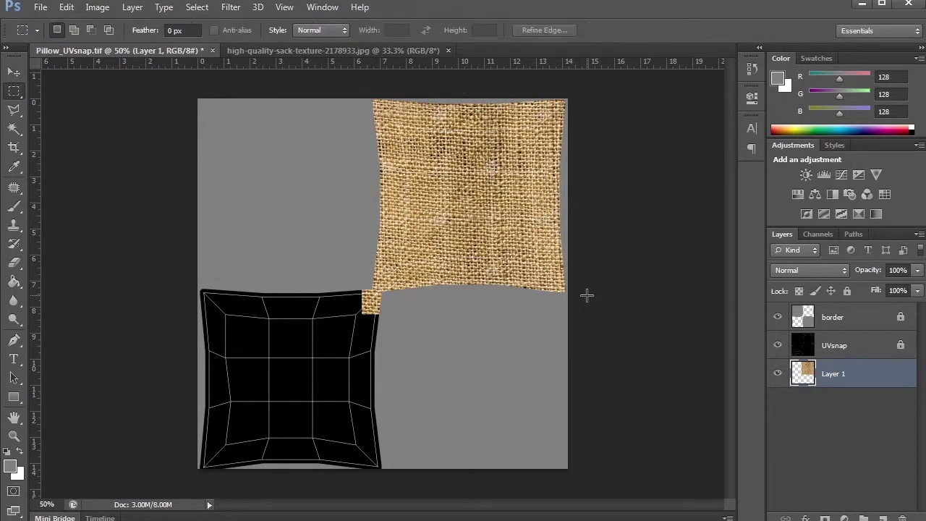
Duplicate the burlap layer and move the copy over the lower-left UV shell
drag(838, 375, 883, 518)
key(v)
drag(454, 207, 281, 398)
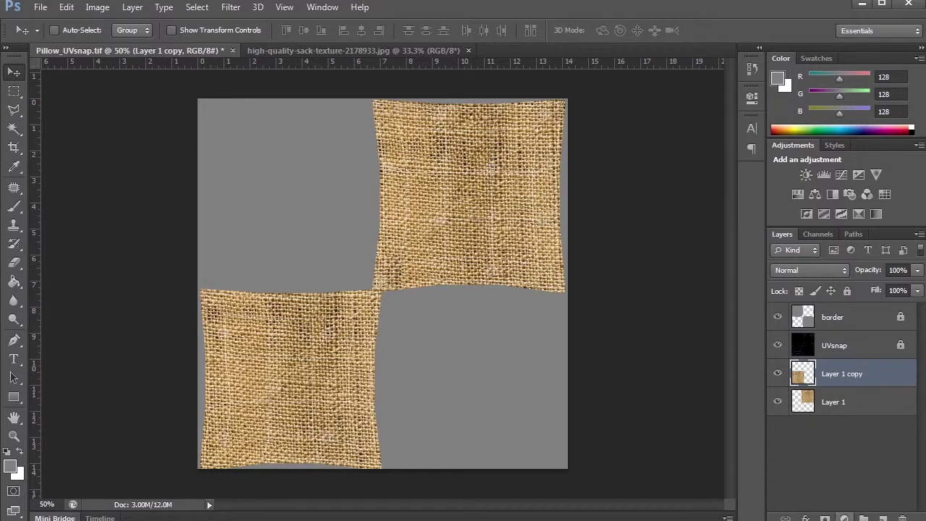
Add a Hue/Saturation adjustment layer above the burlap layers with saturation -35 and lightness +9
click(845, 518)
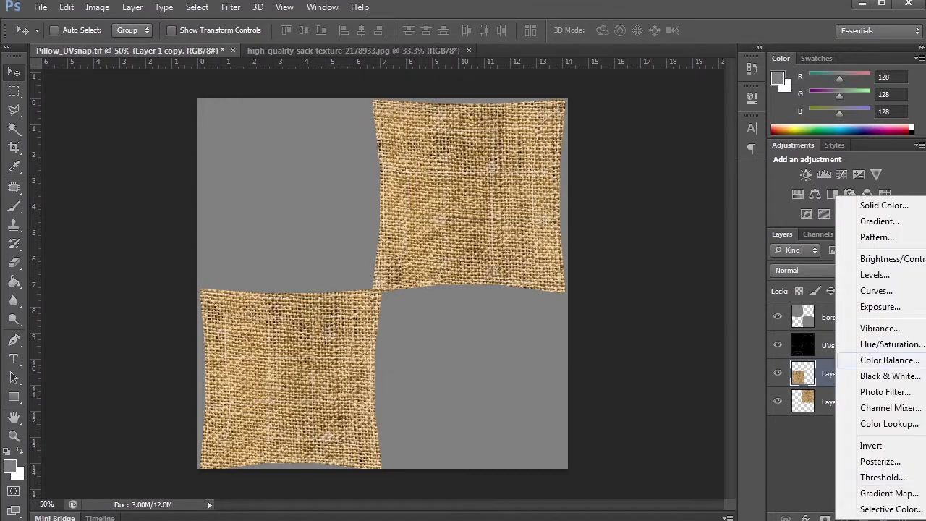
click(892, 344)
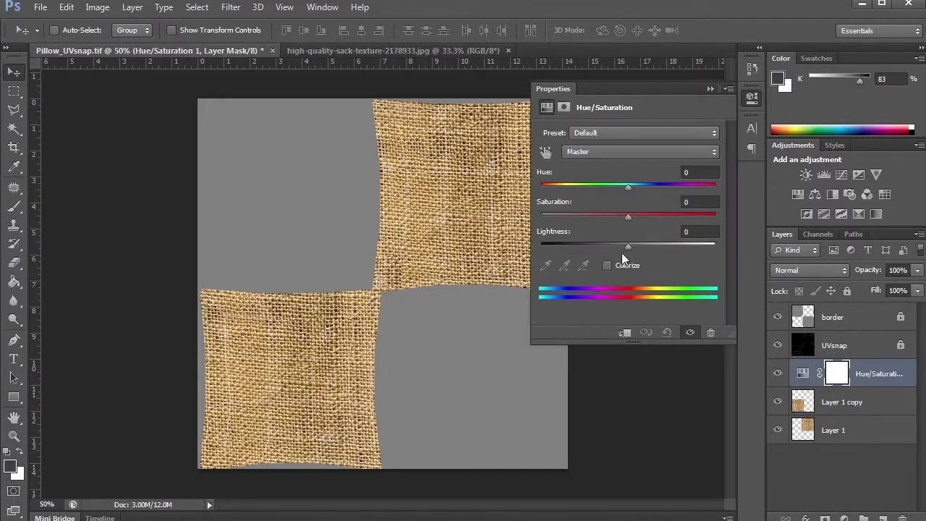
drag(631, 218, 598, 217)
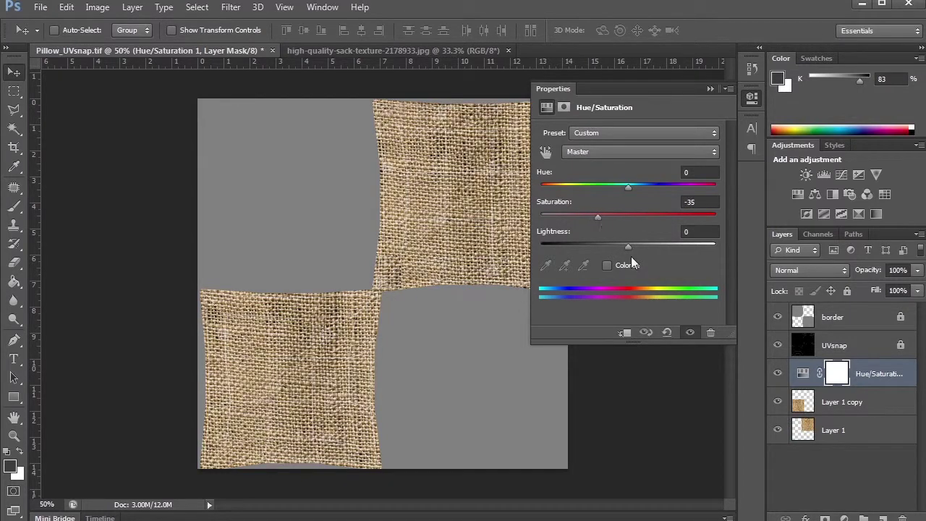
mouse_move(628, 246)
mouse_down()
mouse_move(616, 247)
mouse_move(636, 248)
mouse_up()
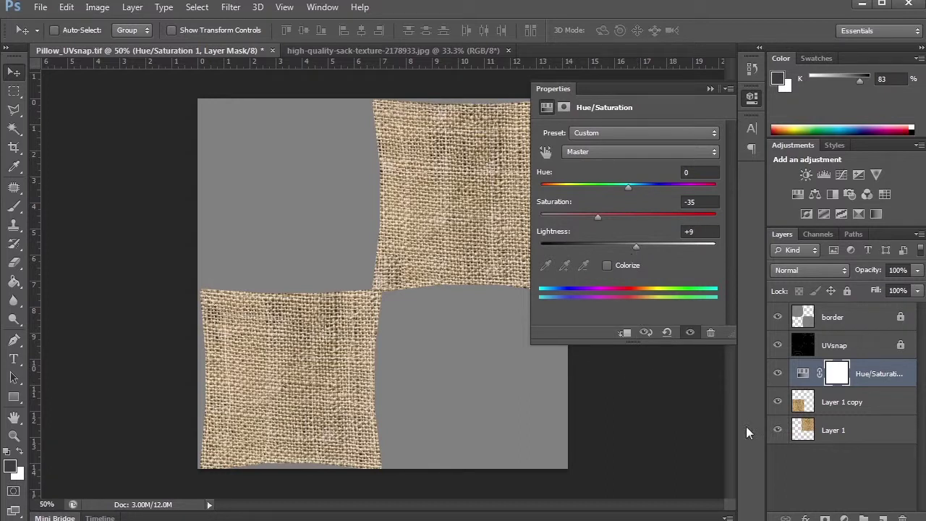
click(711, 89)
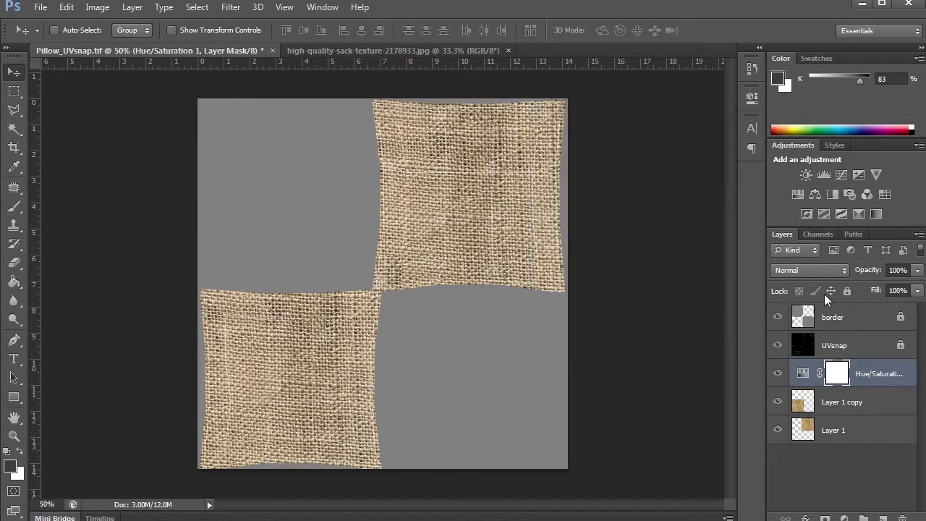
Try to clip the Hue/Saturation adjustment directly to the burlap layers beneath it
click(857, 410)
click(848, 438)
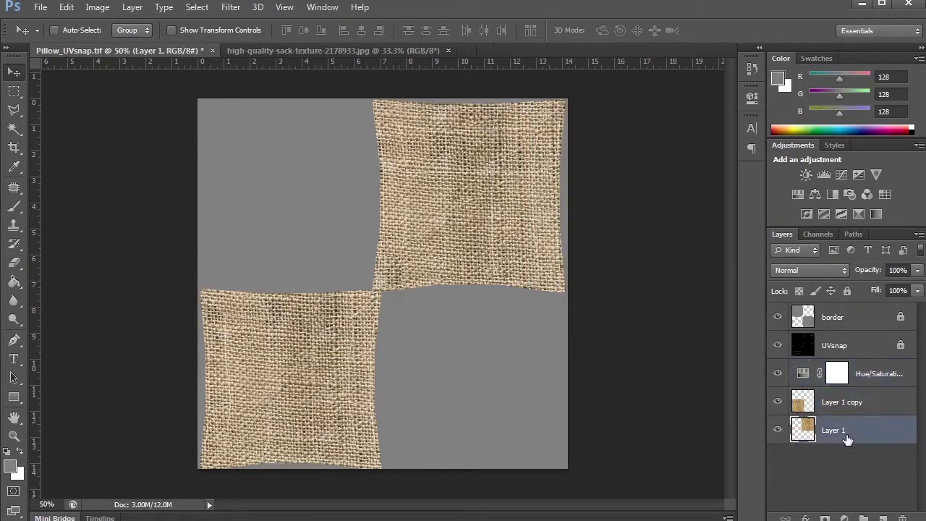
click(889, 378)
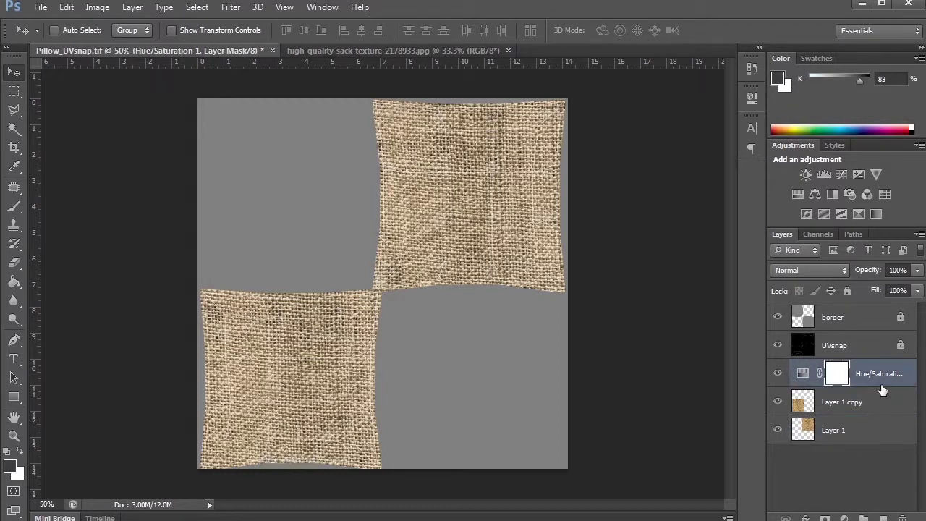
click(877, 378)
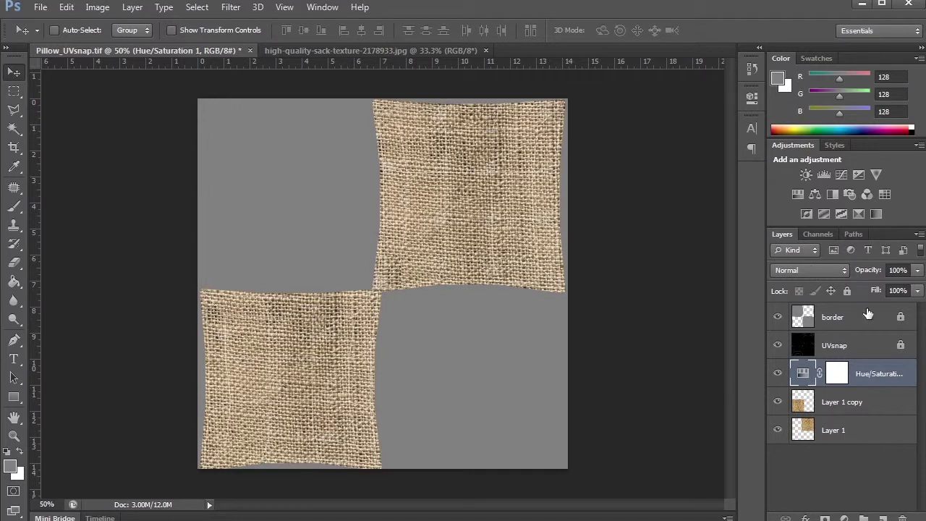
right_click(874, 375)
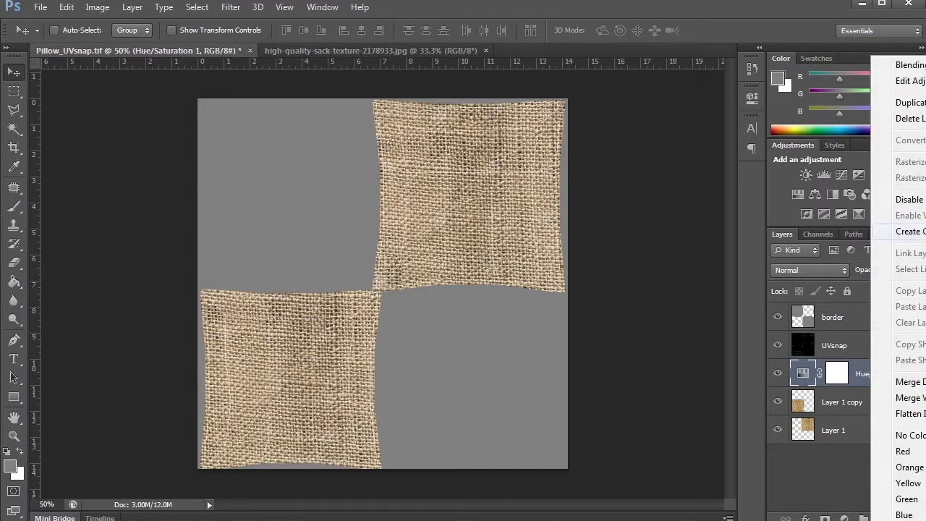
click(909, 232)
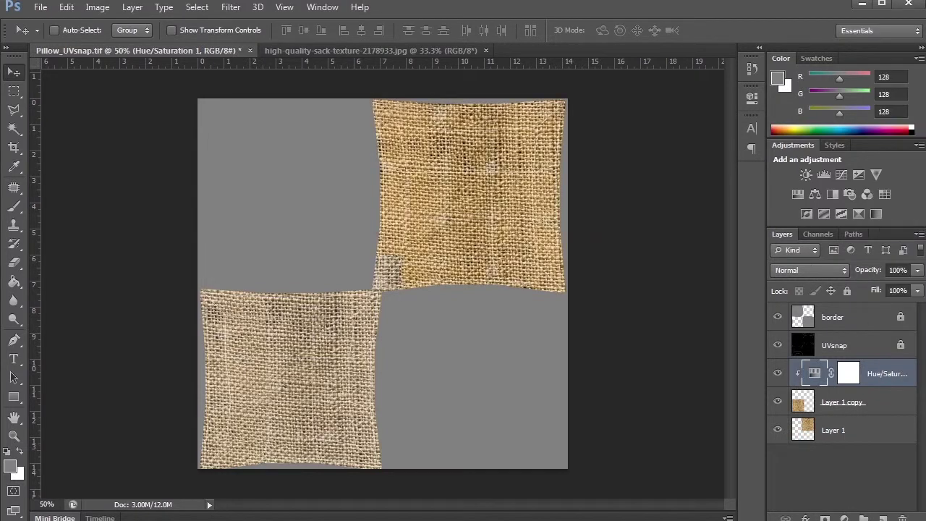
Group the layers and arrange them so Group 1 holds only the two burlap layers, beneath the Hue/Saturation adjustment
click(886, 408)
shift+click(883, 430)
key(ctrl+g)
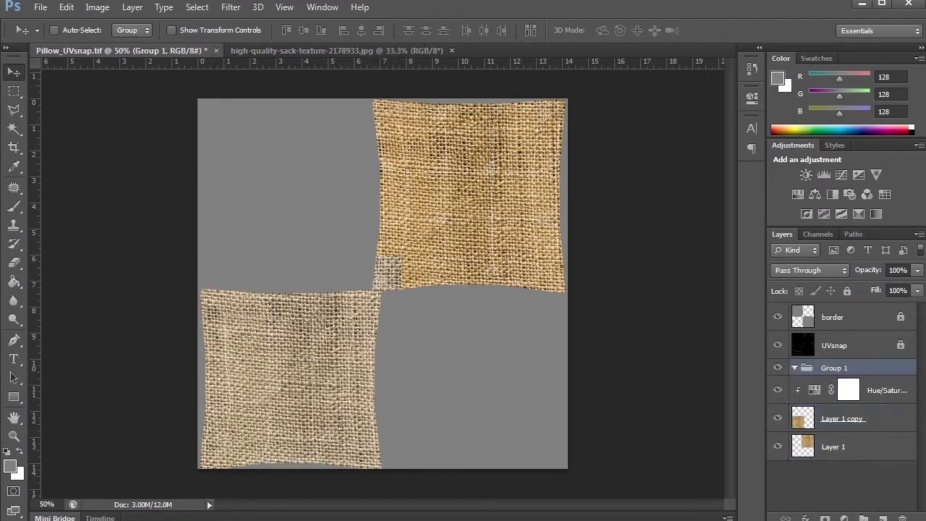
click(841, 453)
shift+click(892, 432)
drag(879, 425, 844, 455)
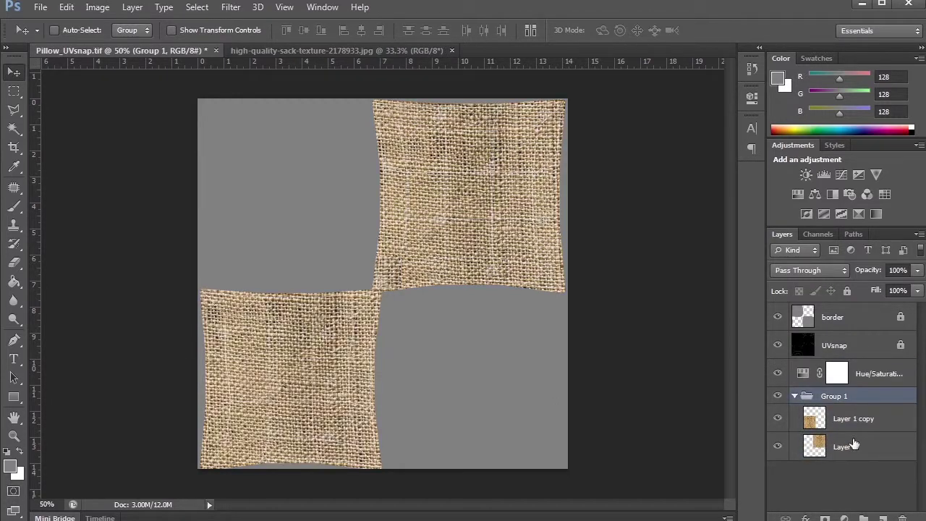
Clip the Hue/Saturation adjustment to Group 1 and collapse the group
click(882, 380)
right_click(878, 376)
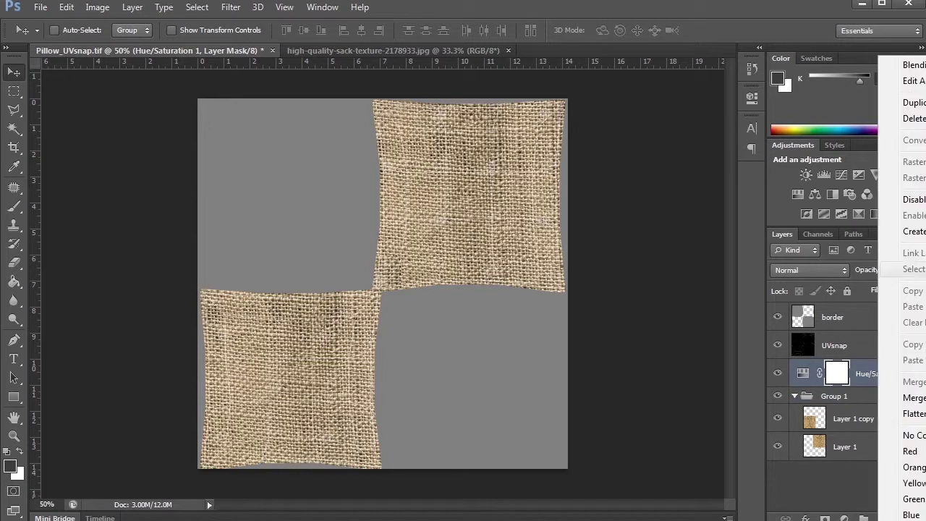
click(896, 231)
click(867, 463)
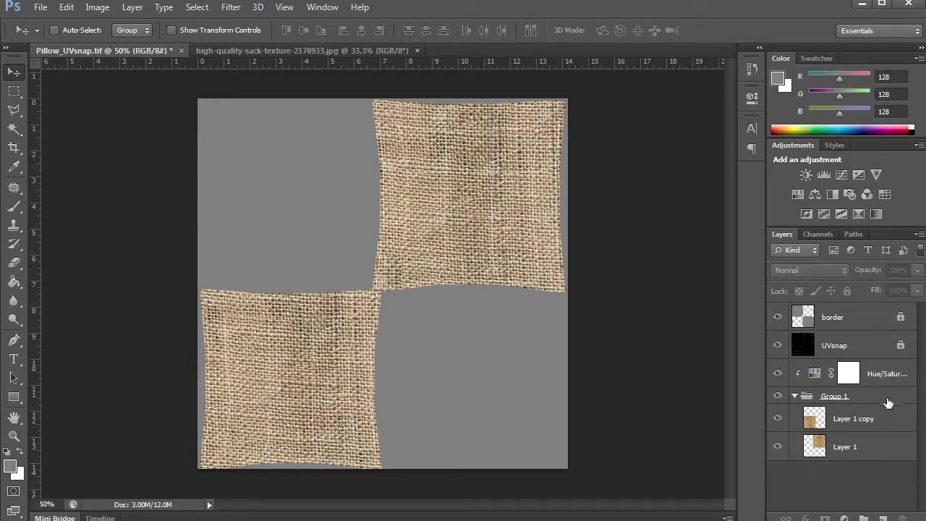
click(793, 396)
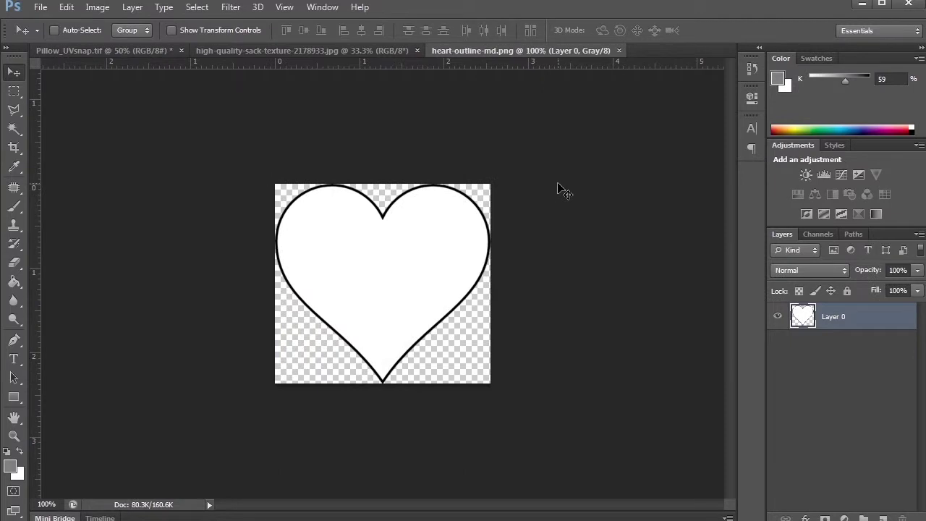
Bring the heart image into the pillow document, enlarge it slightly over the upper-right burlap panel, and place its layer beneath UVsnap
drag(558, 184, 486, 177)
key(ctrl+t)
alt+drag(526, 140, 539, 132)
key(Return)
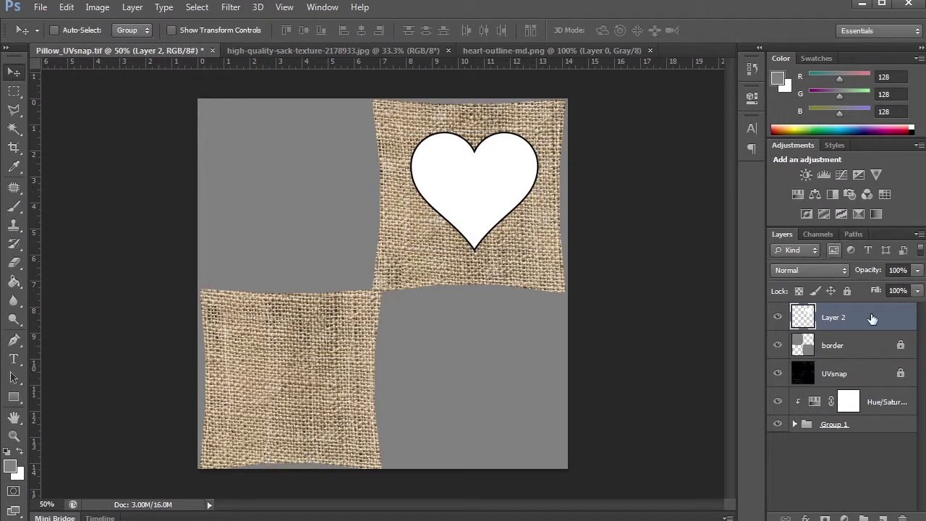
drag(858, 337, 847, 385)
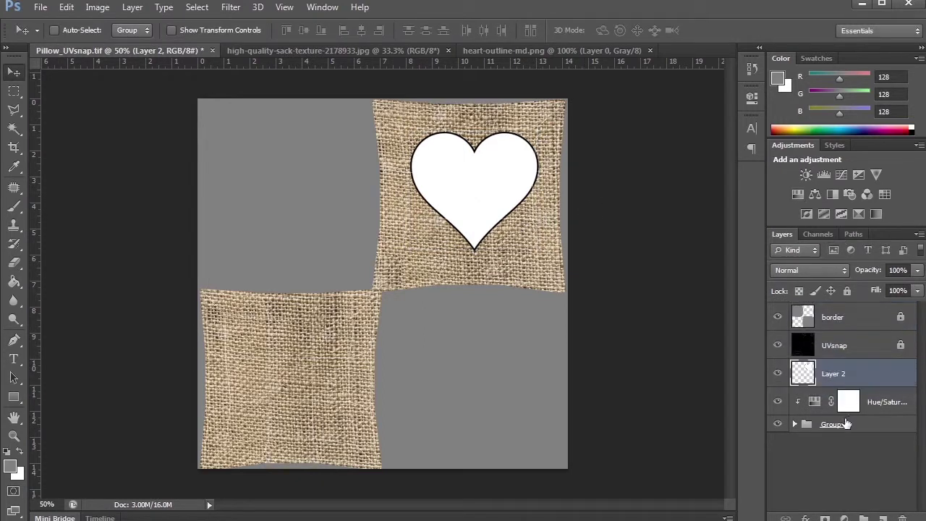
Apply a dark red Color Overlay at 100% opacity to the heart's layer
double_click(890, 383)
drag(836, 312, 822, 39)
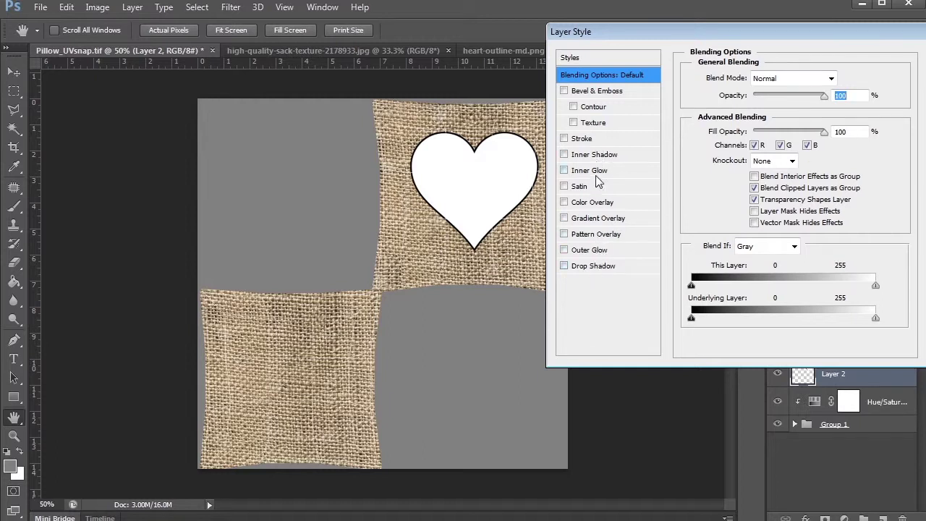
click(595, 204)
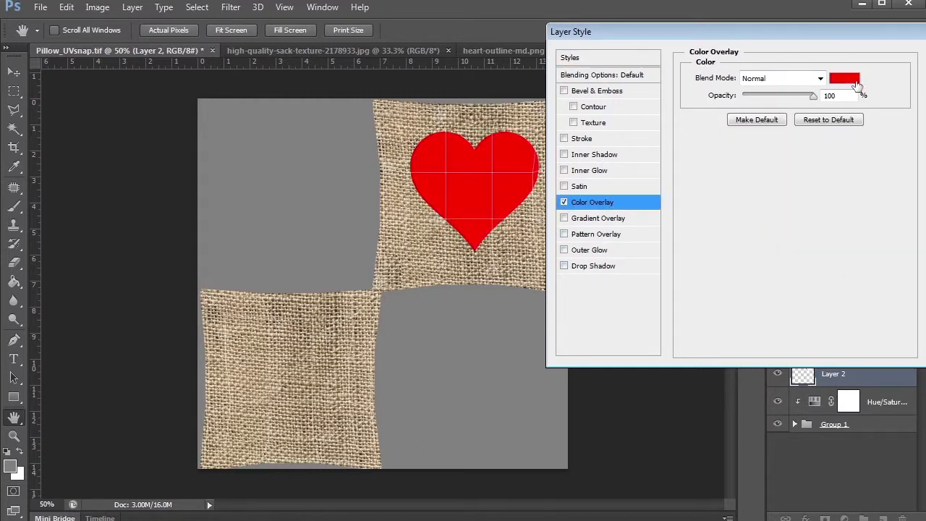
click(854, 81)
text(197)
click(666, 153)
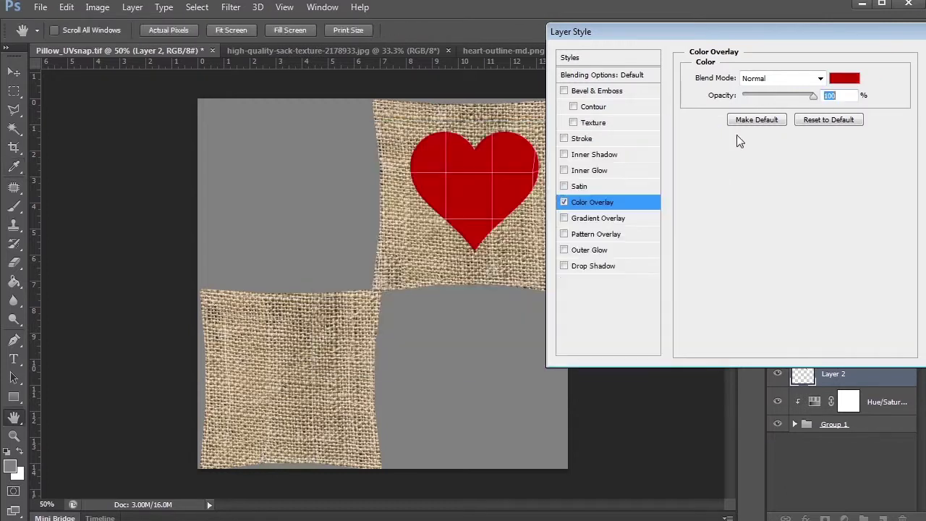
key(Return)
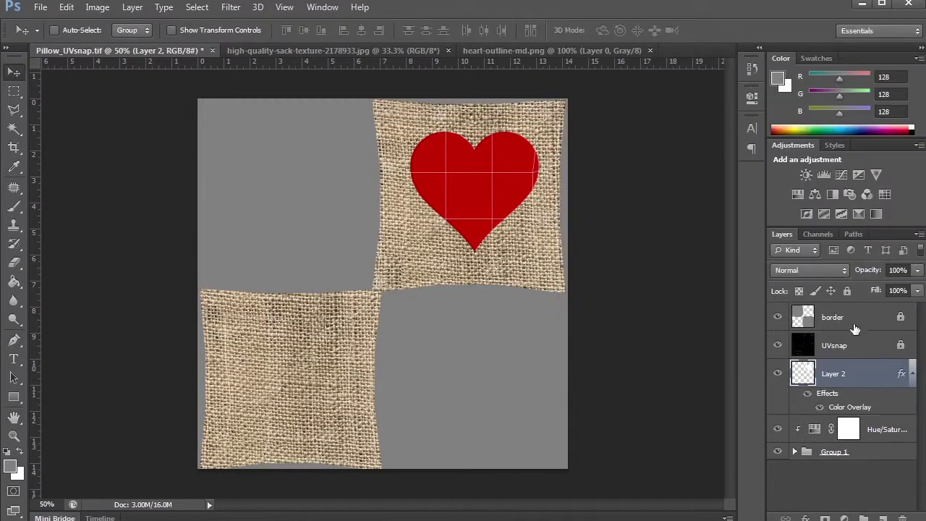
Rename the heart's layer as heart\
double_click(836, 374)
text(heart\)
key(Return)
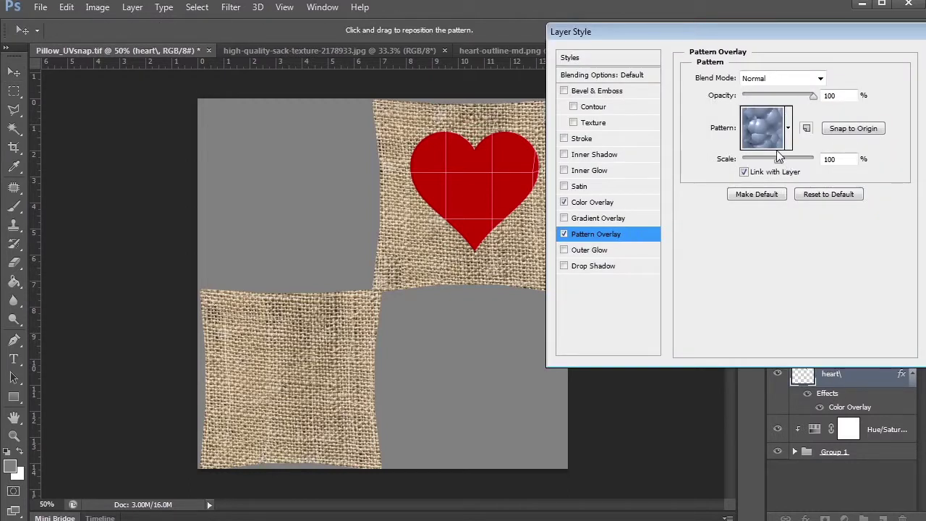
Set the heart's Pattern Overlay to the fine grey textured pattern at 99% scale, checking it with Color Overlay briefly disabled
click(789, 128)
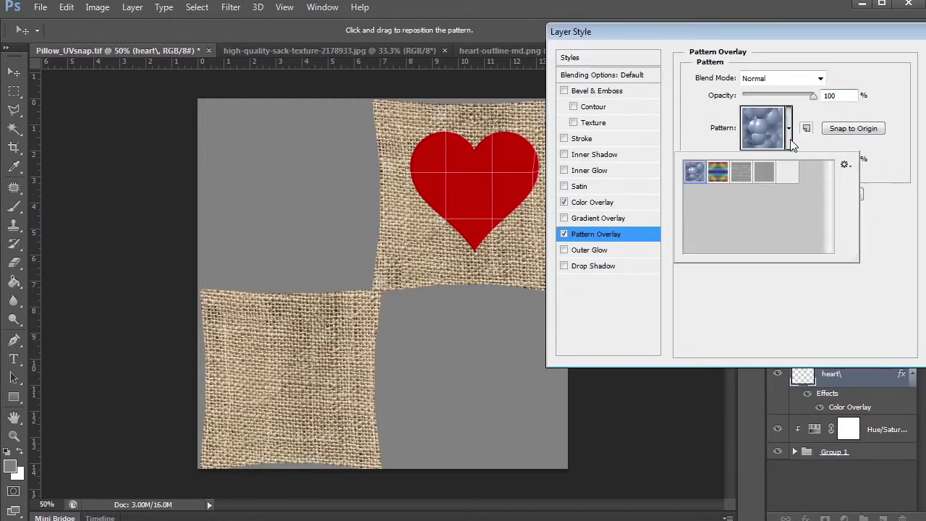
click(742, 173)
click(764, 174)
click(882, 296)
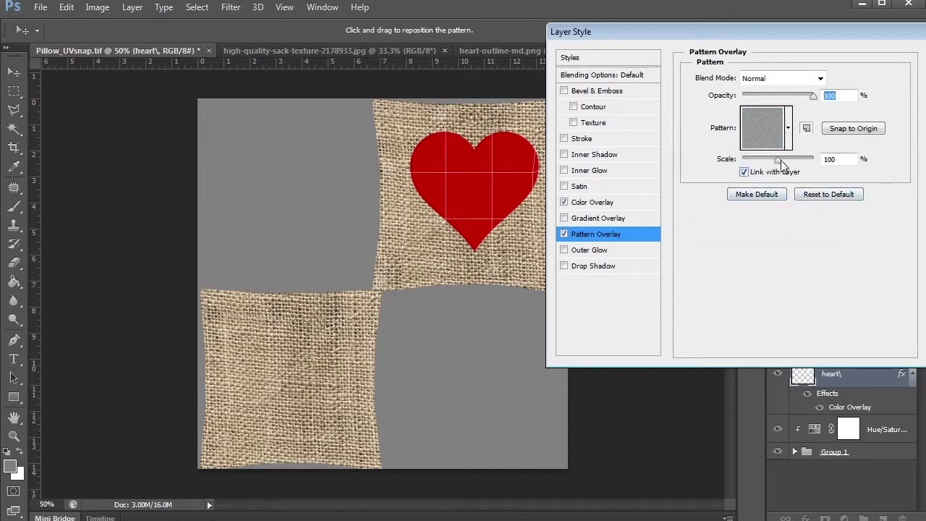
drag(781, 160, 778, 161)
click(566, 203)
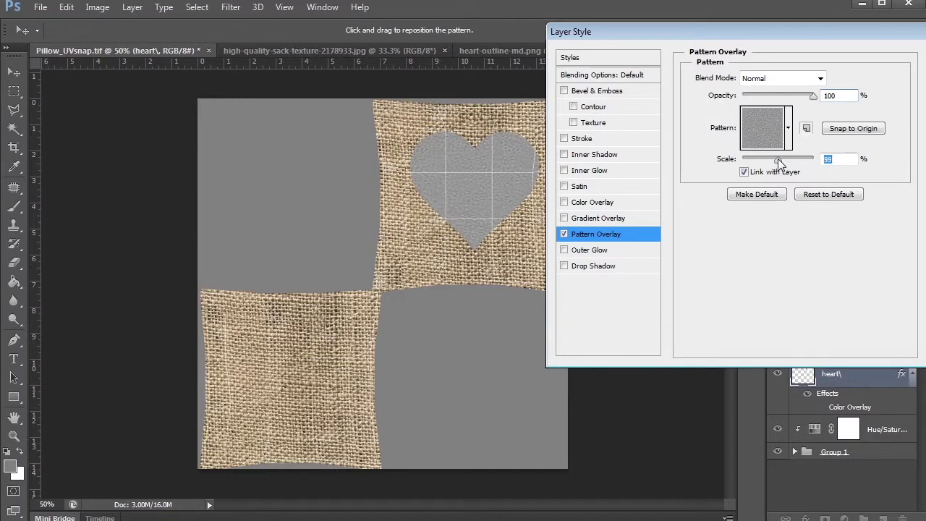
click(603, 206)
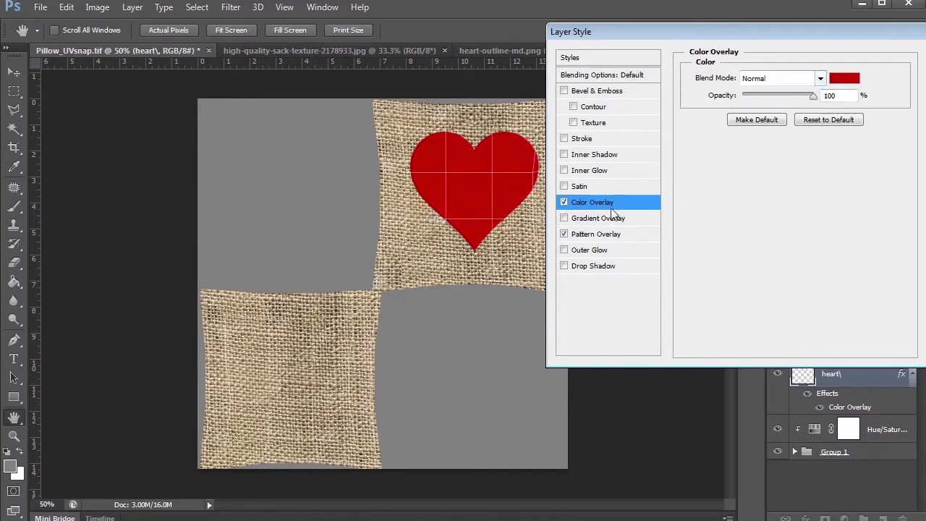
Try the Darken, Normal, Dissolve, Multiply and Color Burn blend modes on the heart's Color Overlay
click(788, 80)
click(778, 121)
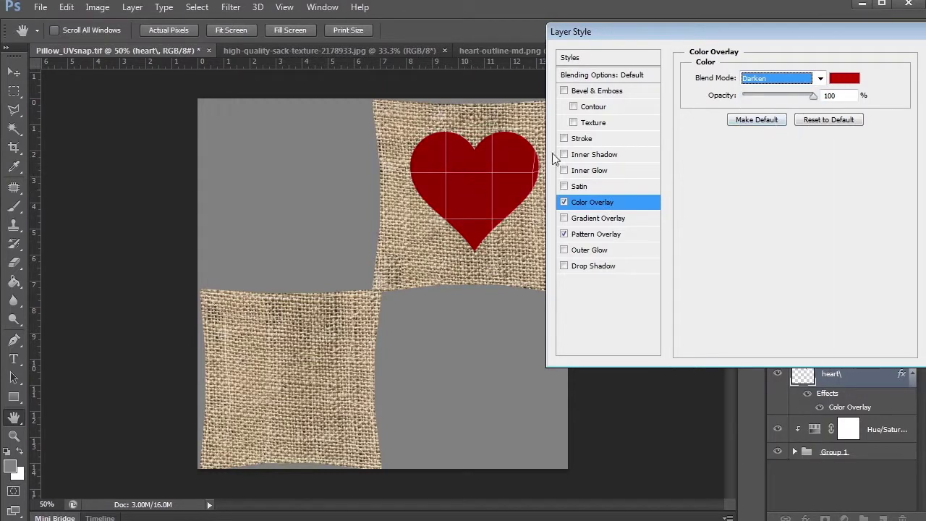
click(768, 79)
click(768, 94)
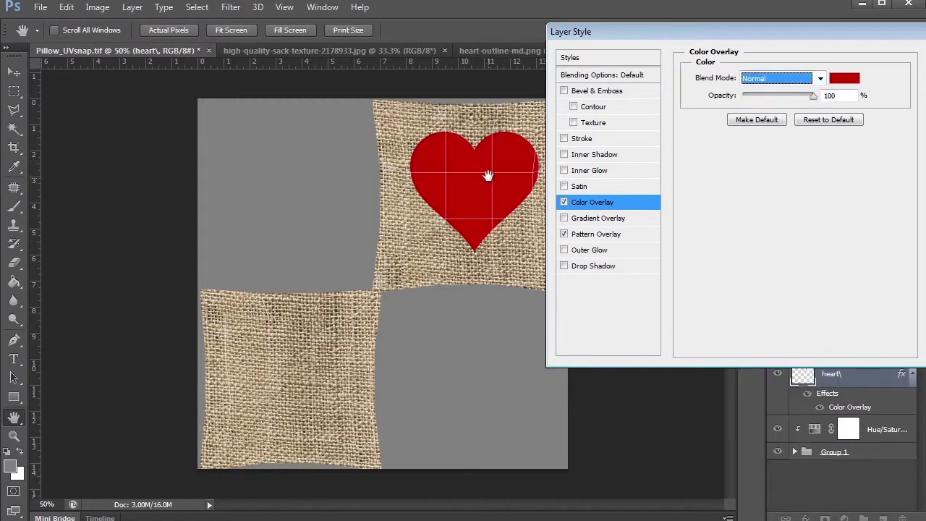
click(772, 84)
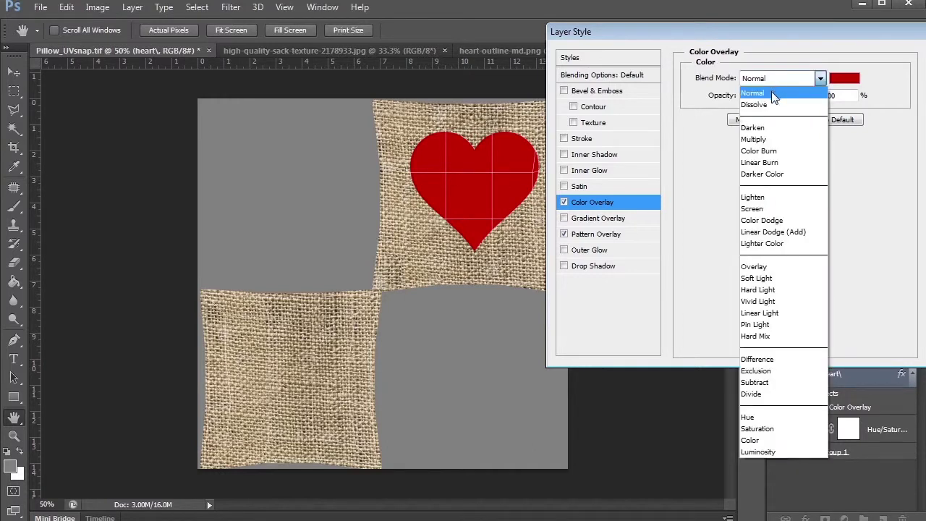
click(770, 104)
click(778, 78)
click(767, 128)
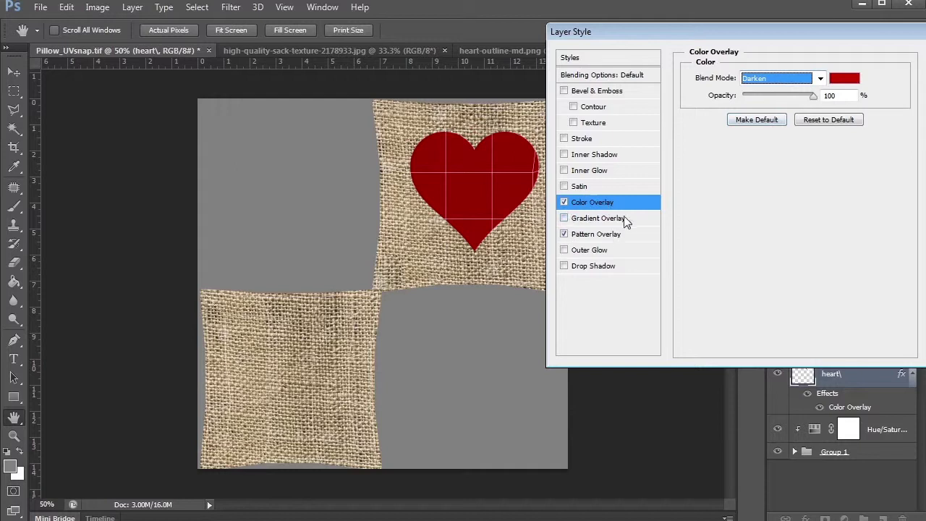
click(786, 86)
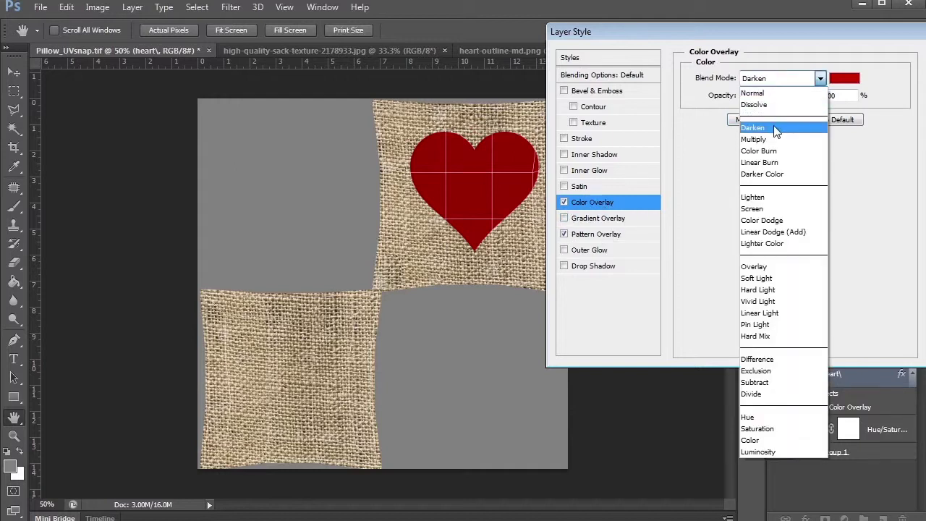
click(779, 128)
click(782, 83)
click(771, 139)
click(777, 84)
click(778, 150)
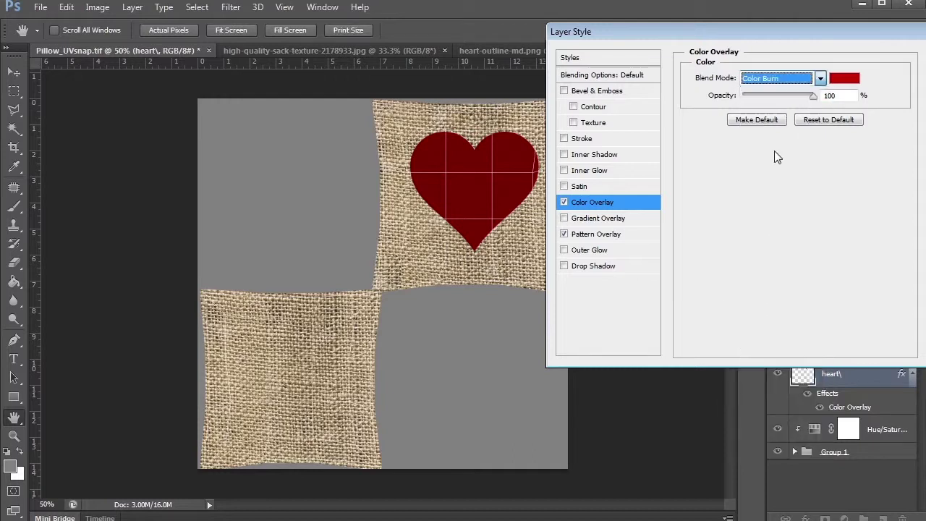
Set the heart's Color Overlay blend mode to Darken and apply the layer style
click(786, 80)
click(777, 130)
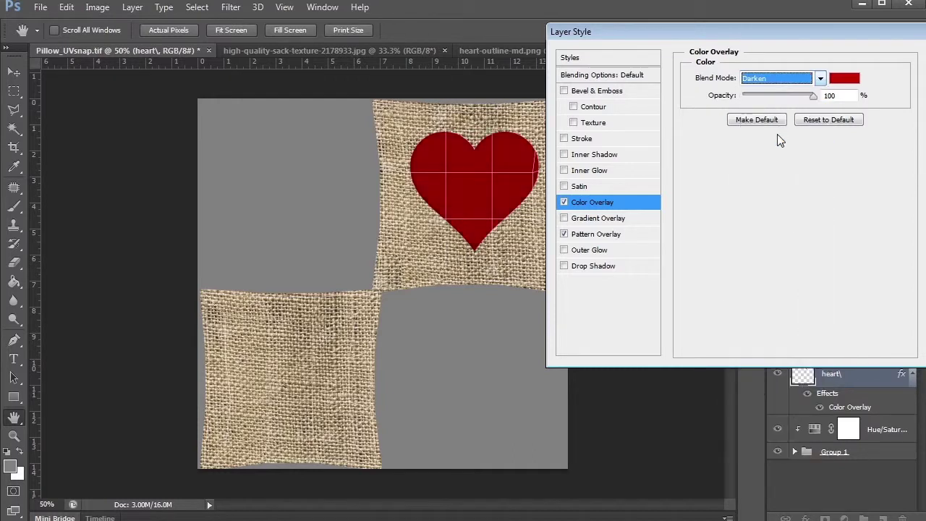
key(Return)
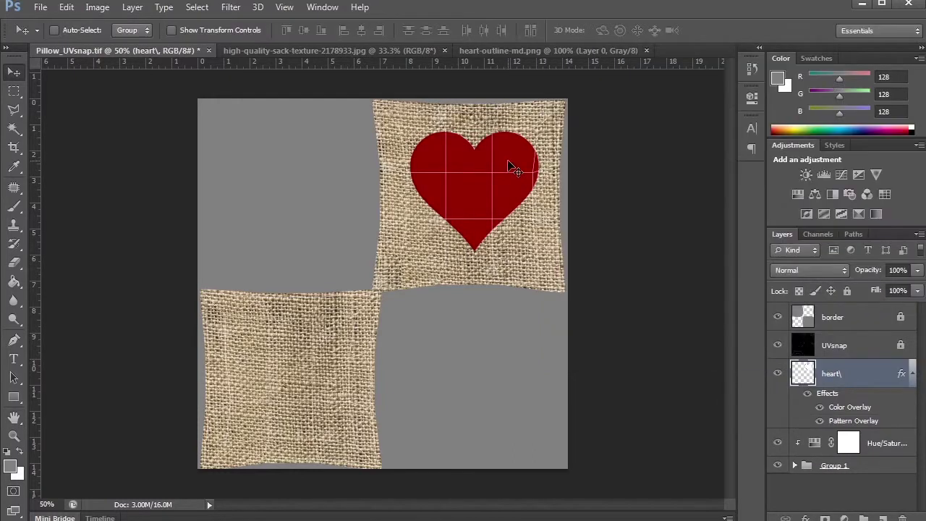
Nudge the heart slightly down on the burlap panel and hide the UVsnap layer
mouse_move(510, 162)
mouse_down()
mouse_move(511, 172)
mouse_move(508, 166)
mouse_up()
click(778, 345)
Test Darken and Vivid Light blending on the heart's layer, settling on Color Dodge
click(827, 271)
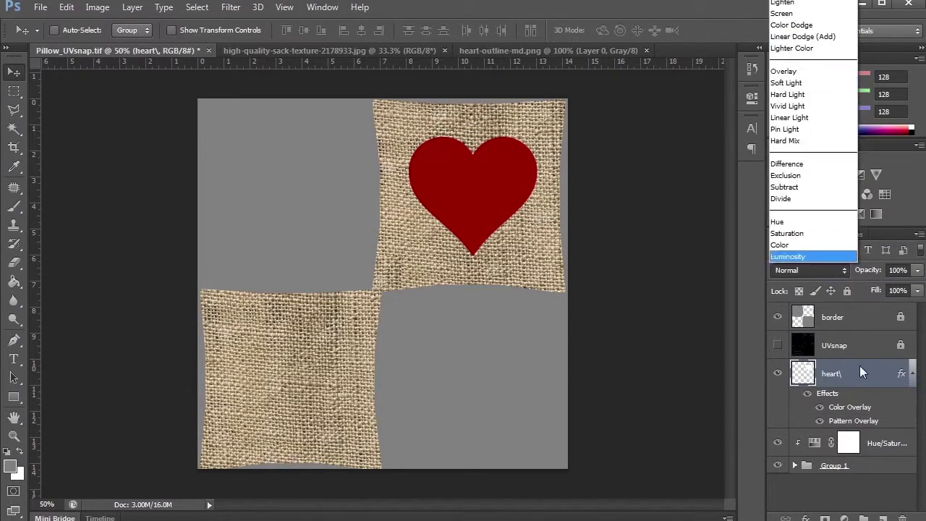
click(815, 0)
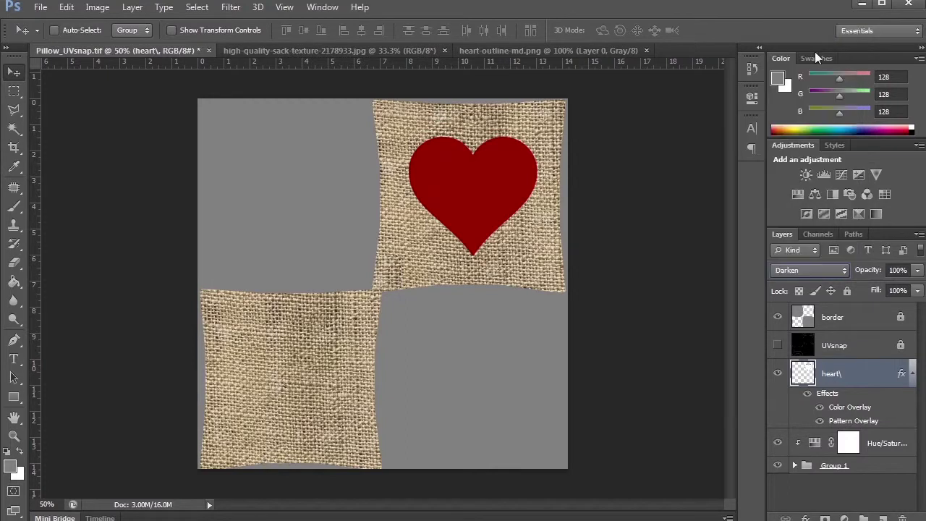
key(ctrl+z)
click(820, 267)
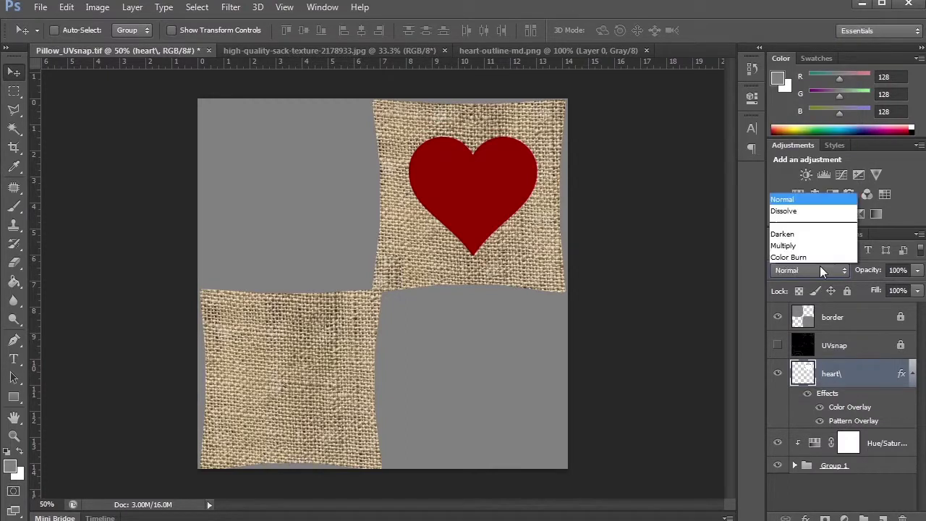
click(809, 106)
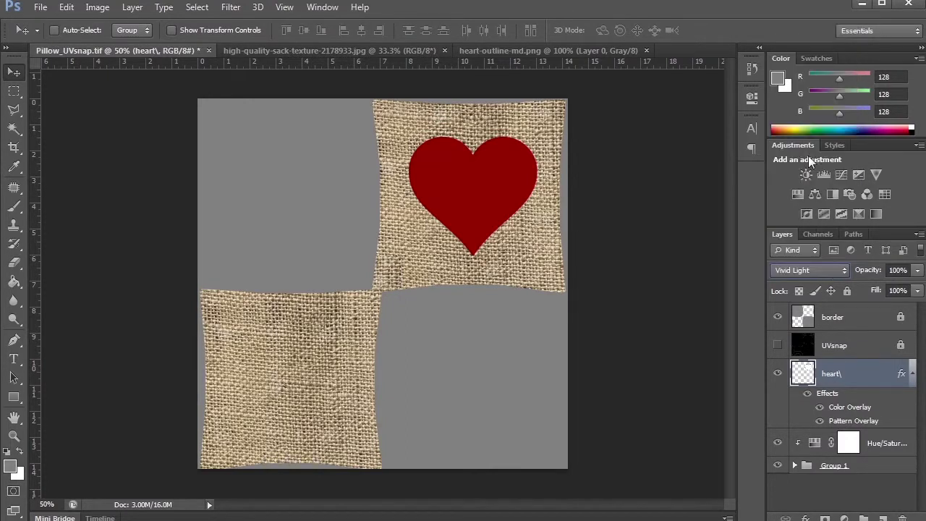
click(810, 269)
click(822, 23)
Create a new layer group containing the heart's layer and name it heartGRP
click(864, 518)
drag(827, 398, 839, 372)
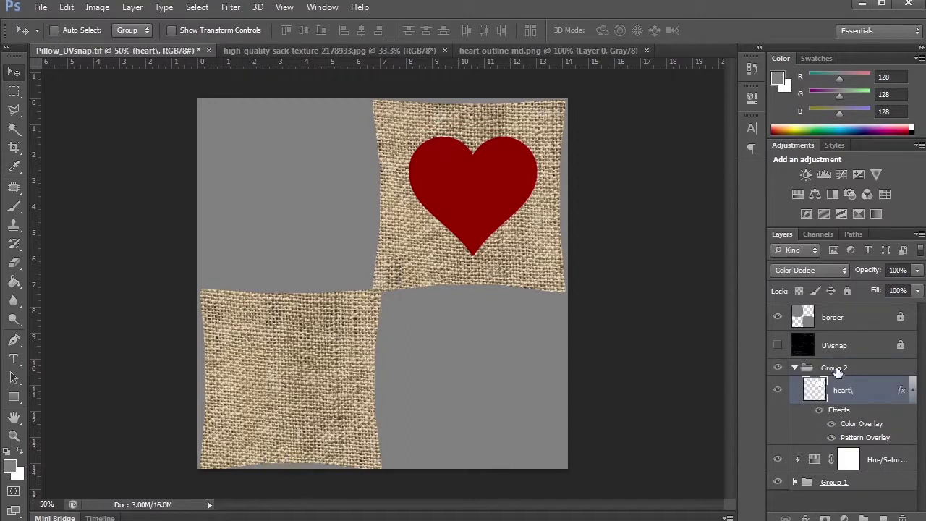
double_click(837, 369)
text(heartGRP)
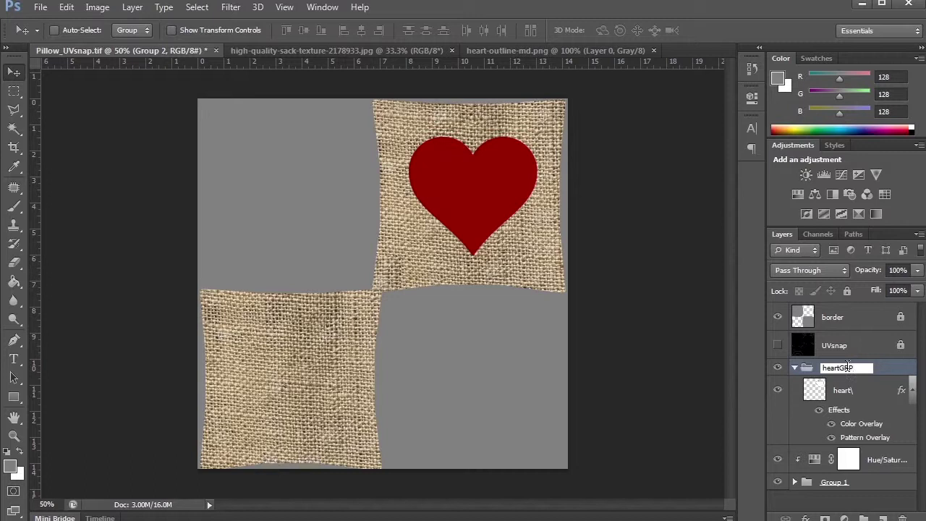
key(Return)
Compare the darkening blend modes on the heartGRP group and set it to Multiply
click(809, 270)
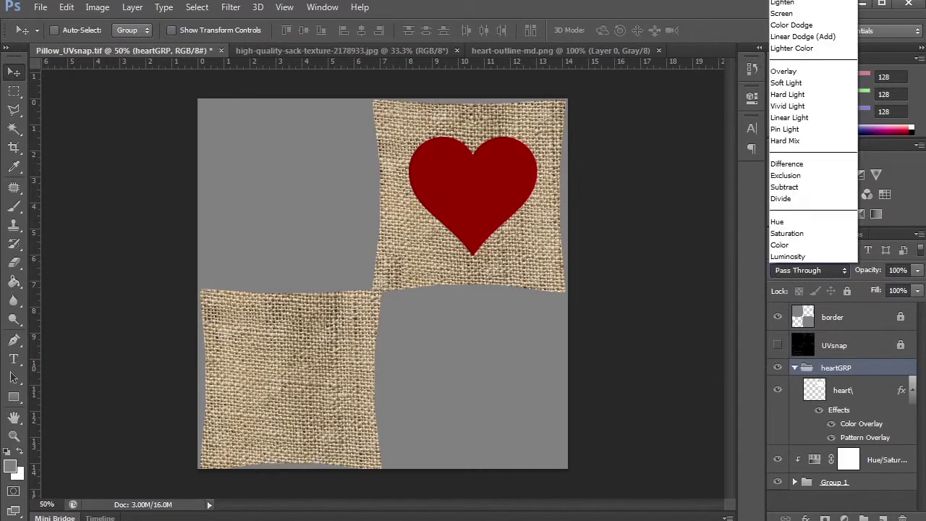
key(Down)
key(Down)
key(Down)
key(Return)
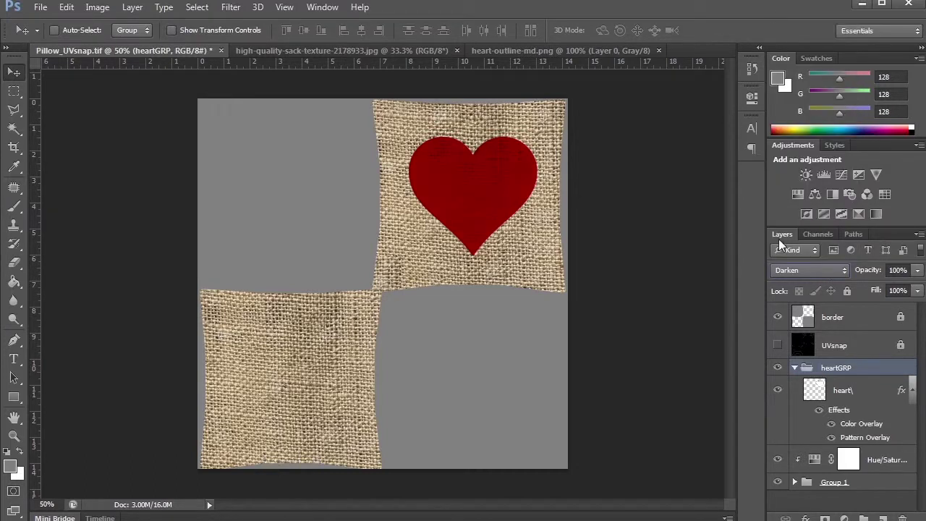
key(Down)
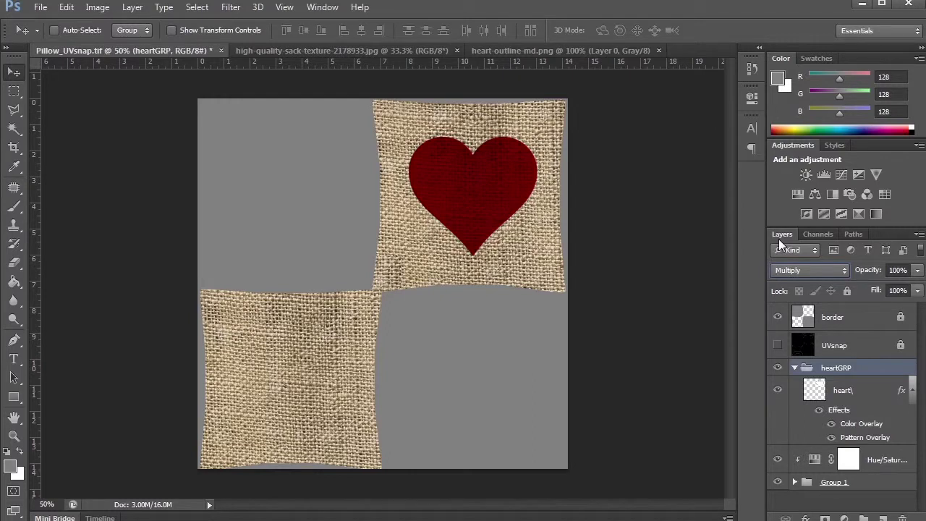
key(Down)
key(Down)
key(Down)
key(Up)
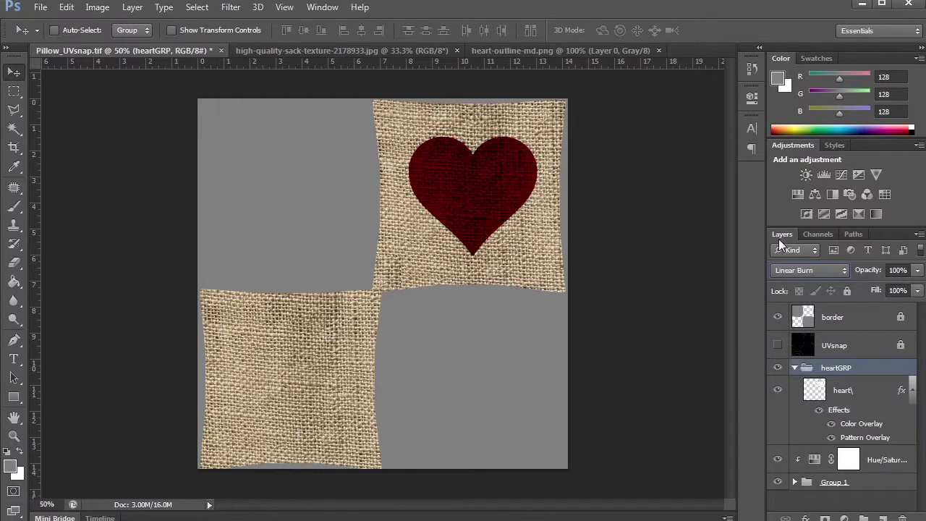
key(Up)
key(Up)
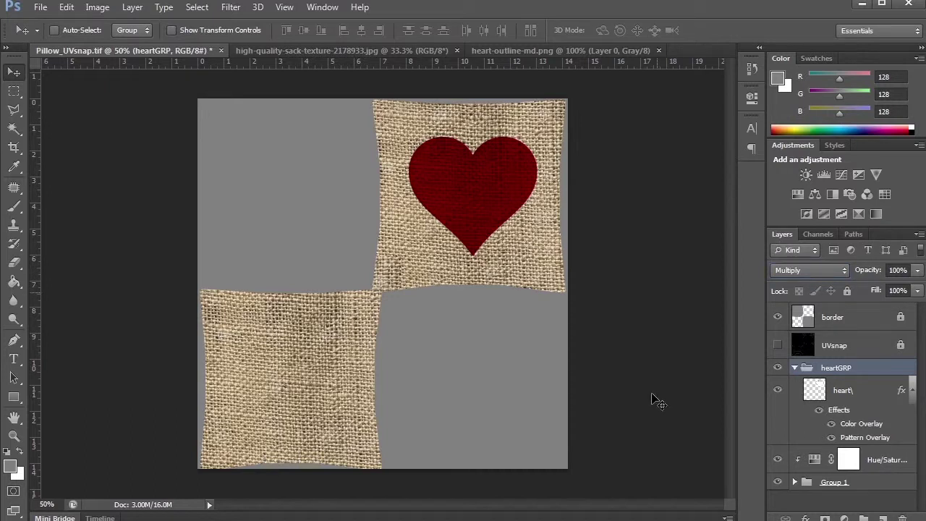
Save a Photoshop PSD version of the texture as Pillow_CLR in the HeartProject images folder
key(ctrl+shift+s)
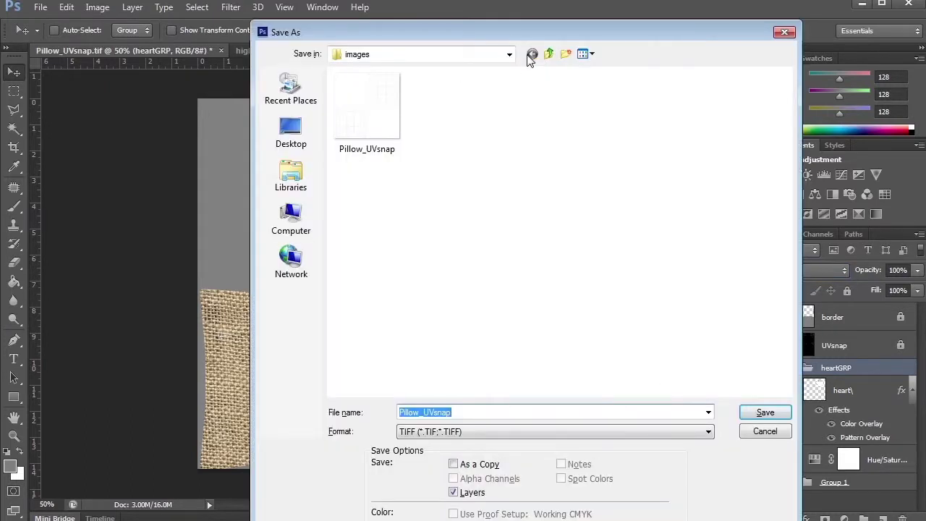
click(548, 55)
click(372, 162)
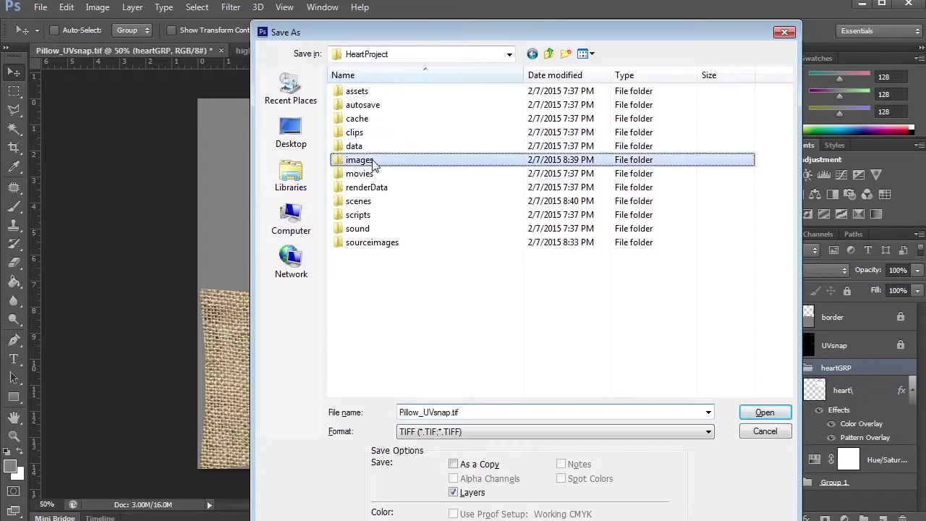
double_click(373, 162)
drag(434, 414, 449, 411)
text(CLR)
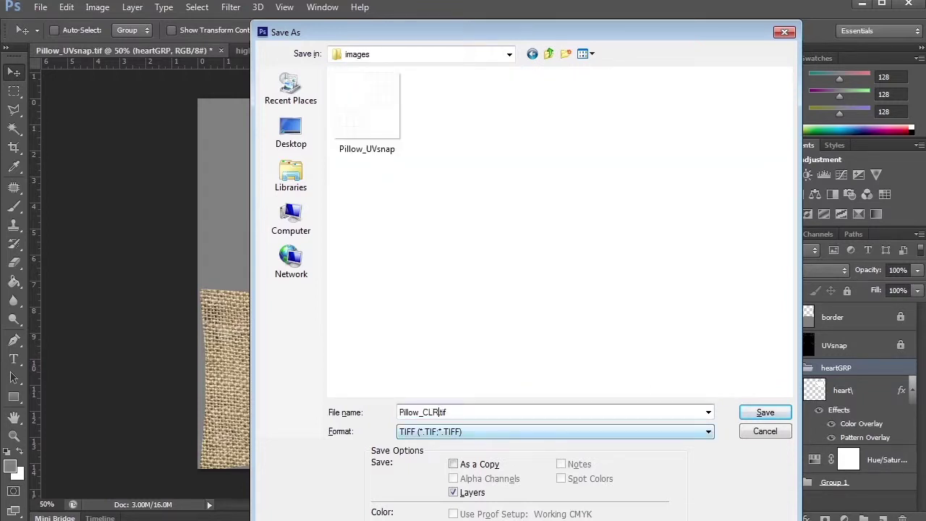
click(470, 432)
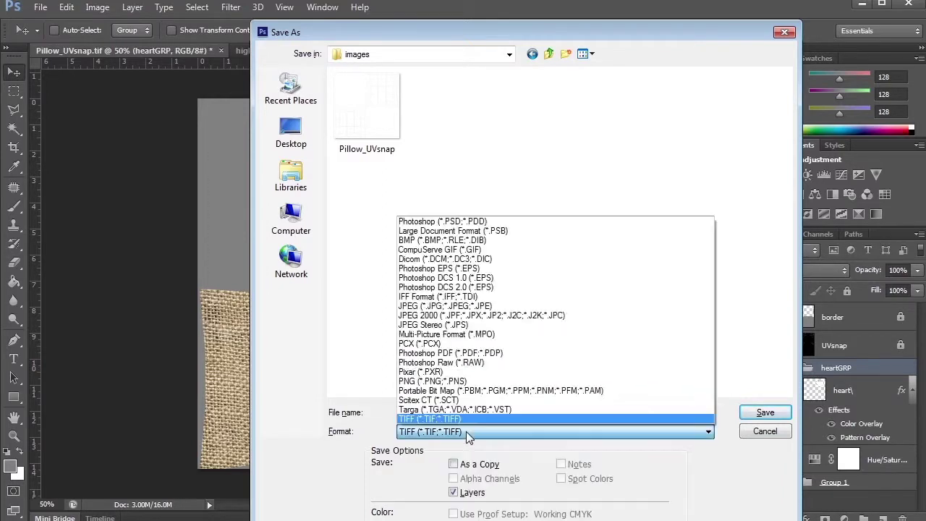
click(443, 220)
click(768, 413)
click(642, 94)
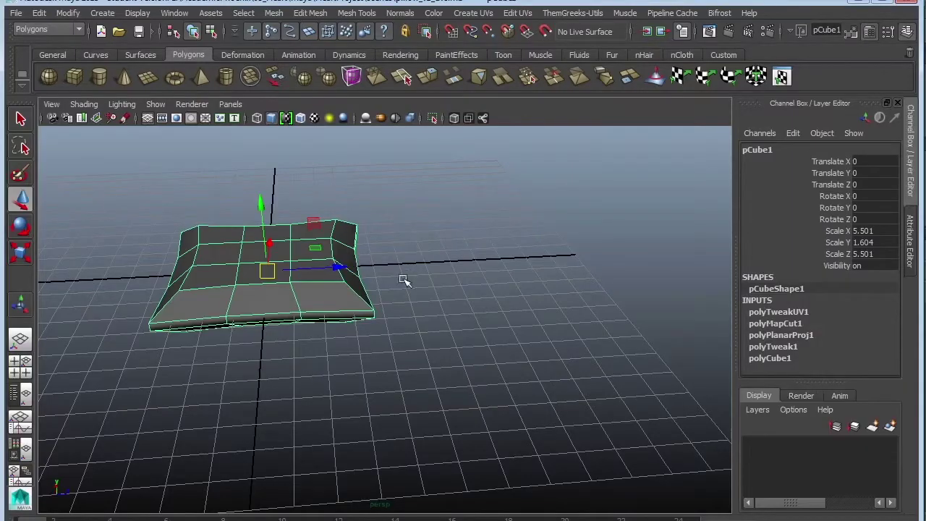
Switch to Maya and assign a new Lambert material to the pillow
alt+drag(406, 277, 557, 225)
right_drag(515, 209, 514, 484)
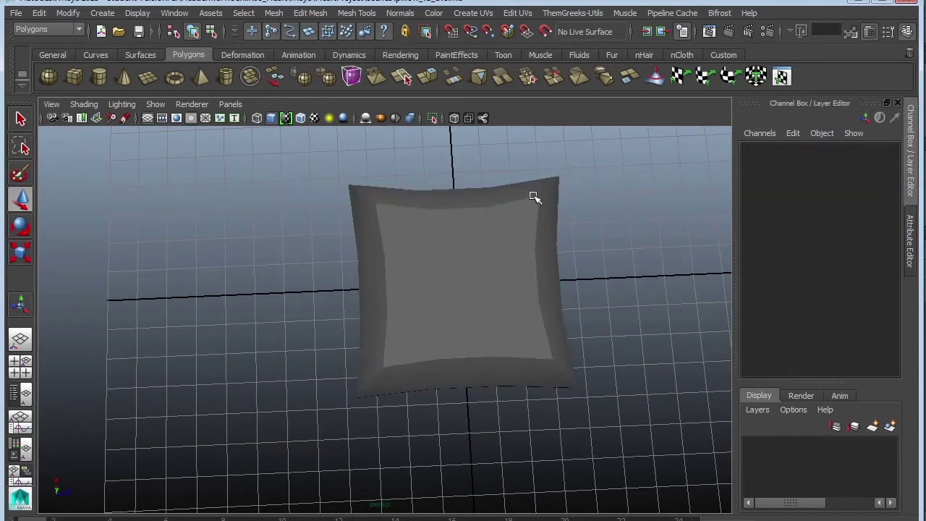
drag(354, 119, 355, 74)
click(352, 223)
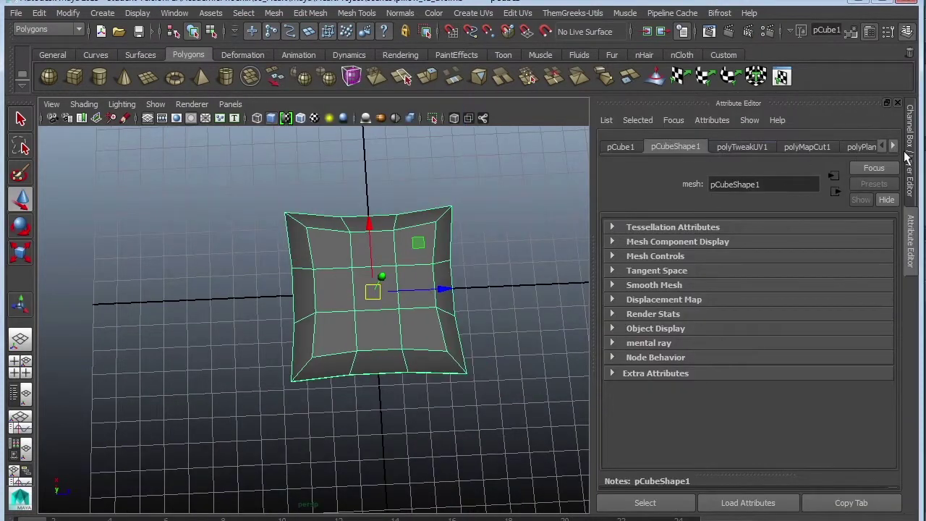
Rename the pillow's Lambert material as Heart_lambert
click(894, 146)
click(894, 146)
click(861, 147)
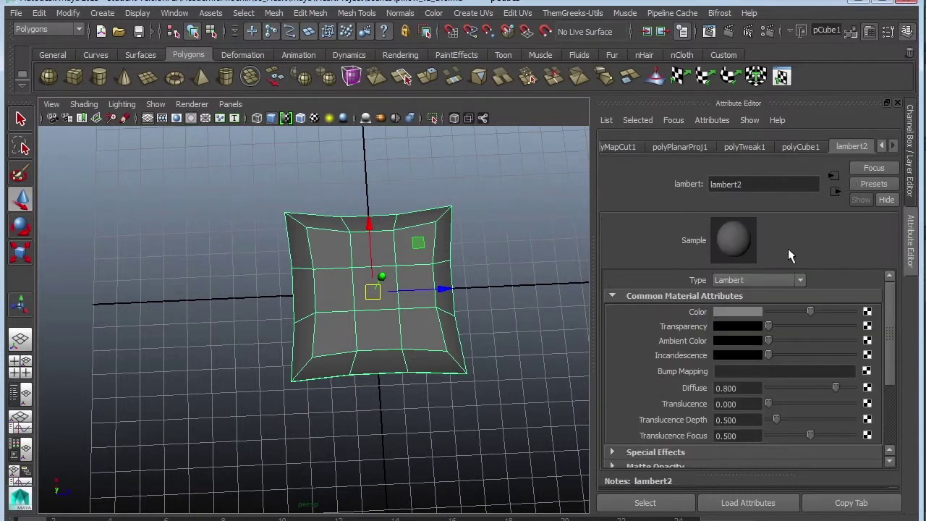
click(783, 182)
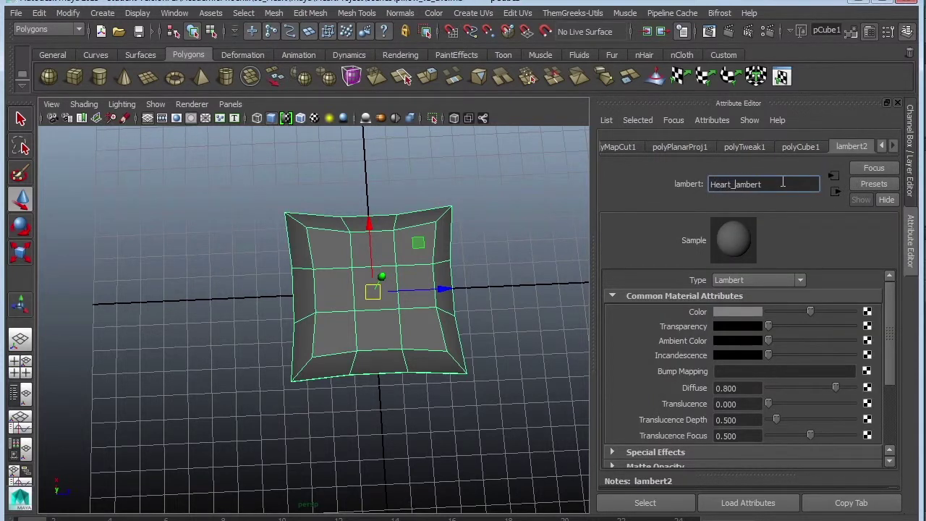
key(Return)
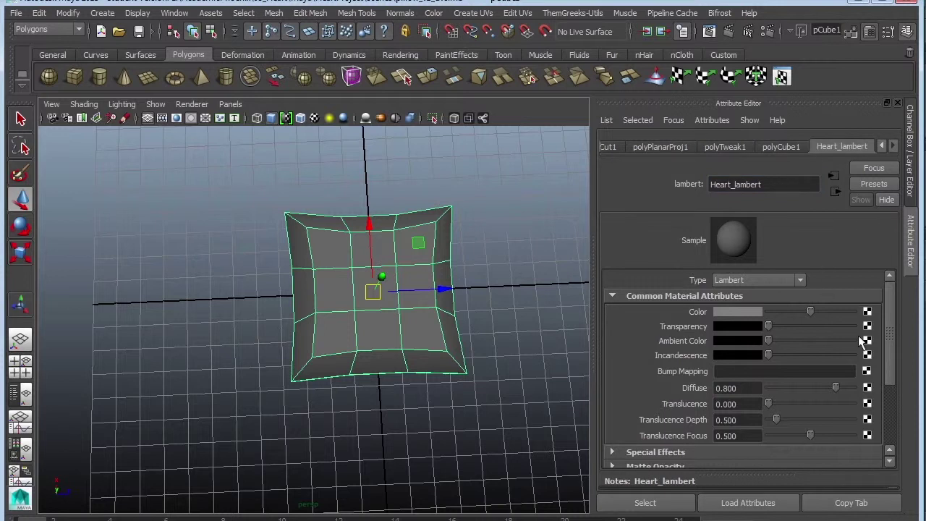
Connect a file texture to Heart_lambert's Color, load images\Pillow_CLR.psd into it, and clear the selection
click(424, 233)
click(875, 352)
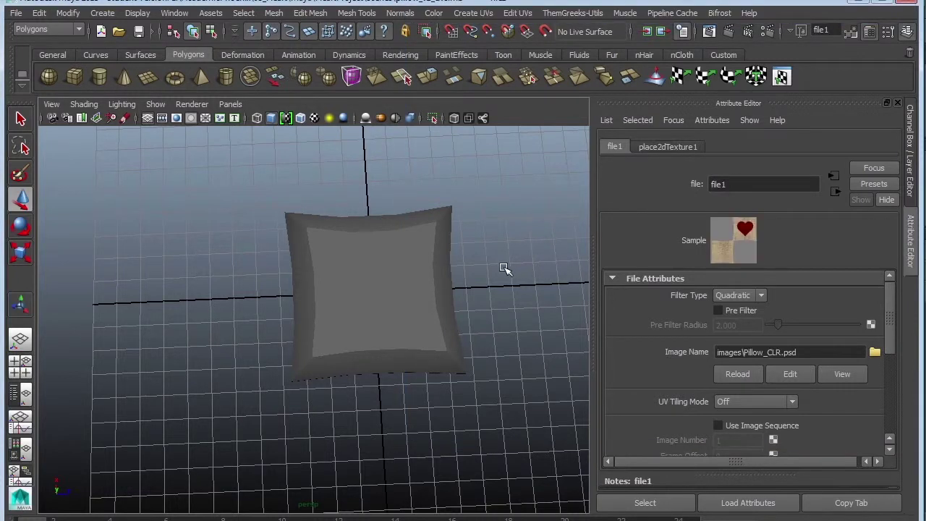
click(506, 270)
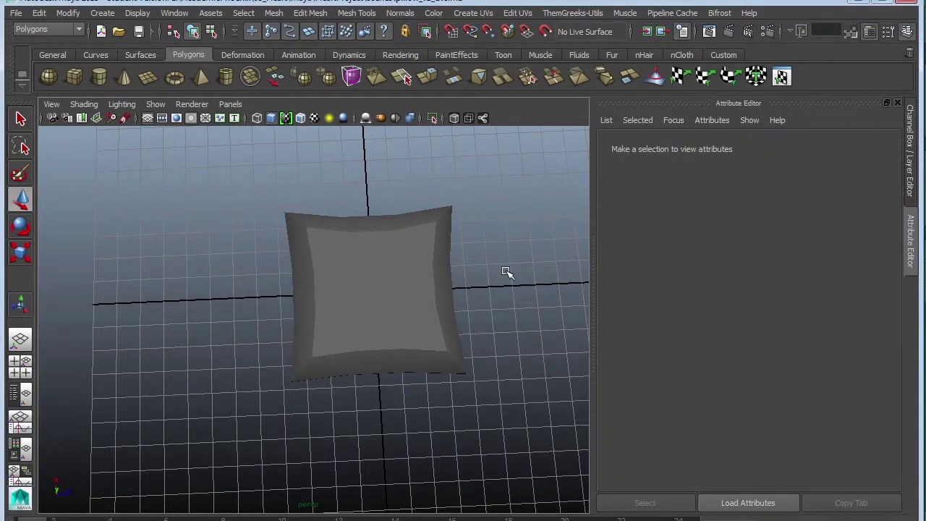
Display the texture on the pillow in the viewport and inspect it from another angle
key(6)
alt+drag(432, 362, 579, 197)
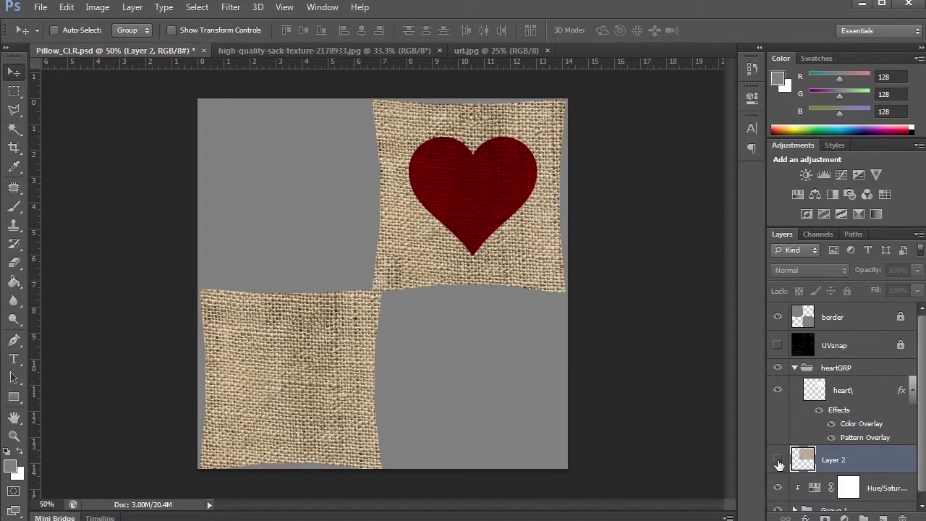
Switch to Photoshop, show the linen fabric on Layer 2, and reposition and enlarge it to cover the heart square
click(779, 460)
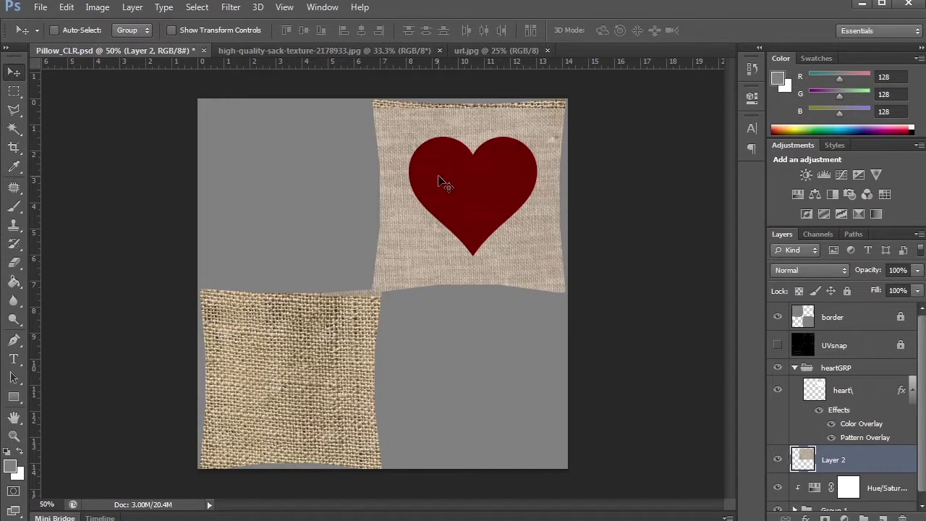
mouse_move(422, 259)
mouse_down()
mouse_move(434, 234)
mouse_move(428, 248)
mouse_up()
key(ctrl+t)
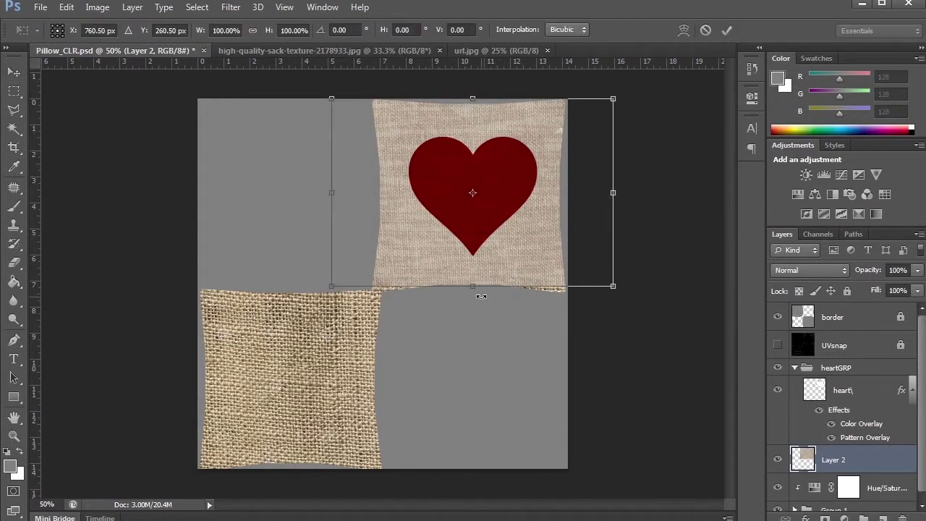
drag(335, 286, 327, 290)
key(Return)
Duplicate Layer 2, place the copy over the pillow's plain back square, and order it beneath Layer 2
key(ctrl+j)
drag(405, 277, 277, 415)
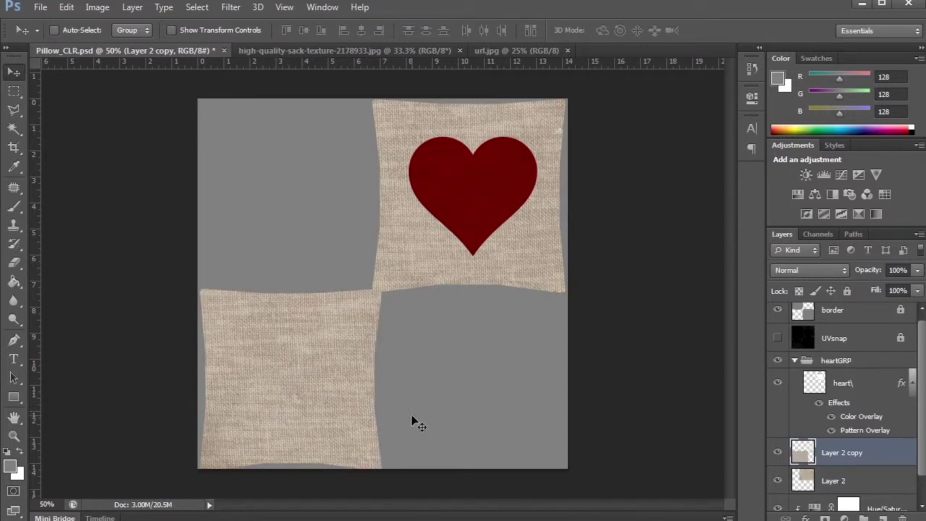
drag(828, 453, 819, 486)
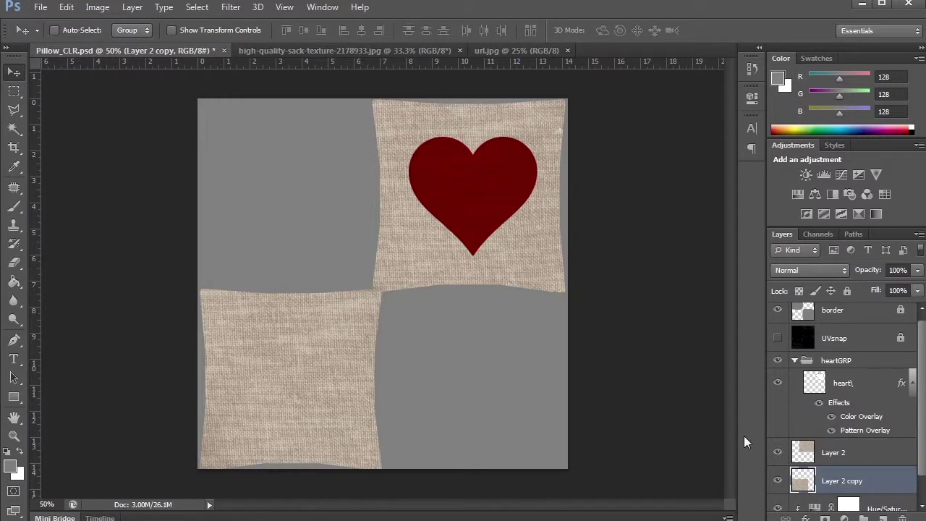
Scale the heart layer proportionally about its centre to about 89%
click(872, 391)
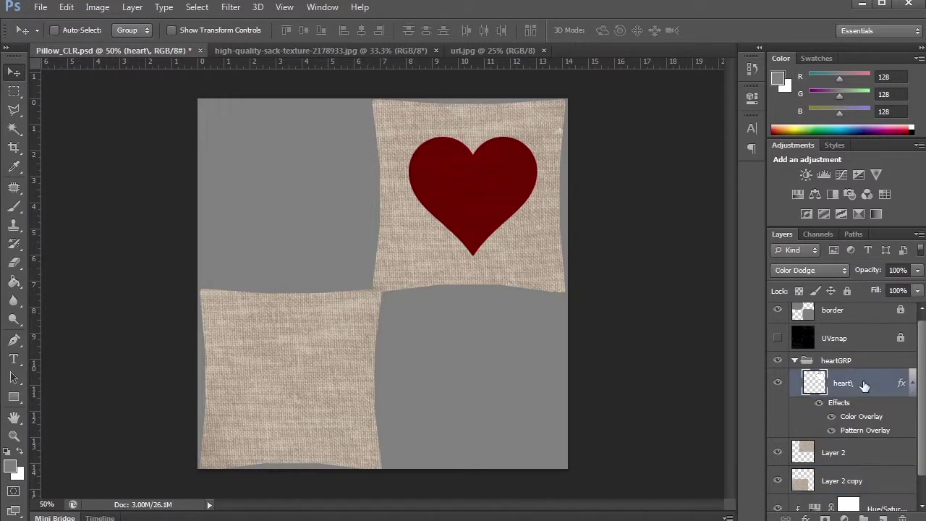
key(ctrl+t)
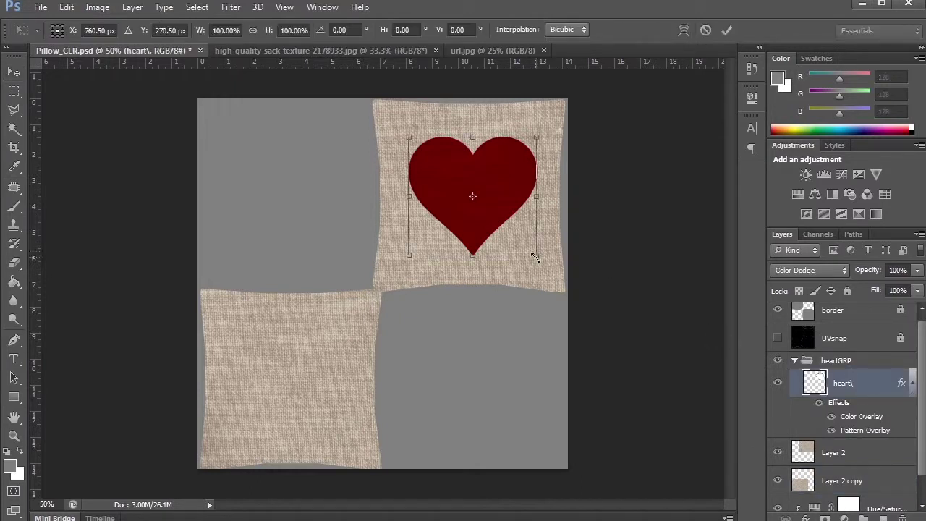
alt+shift+drag(536, 257, 519, 257)
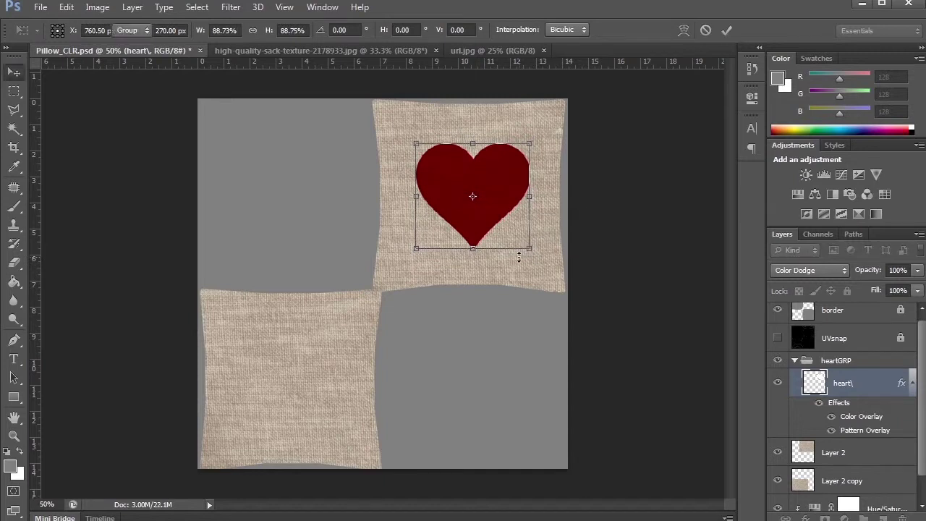
key(Return)
Show the UVsnap layer and trace a Magnetic Lasso selection along the inner UV border around the heart
click(776, 338)
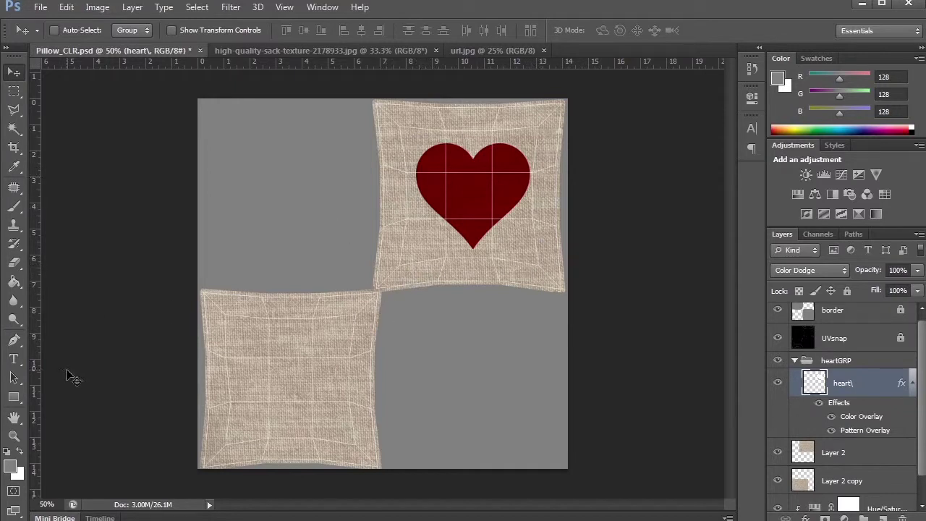
click(16, 116)
click(84, 135)
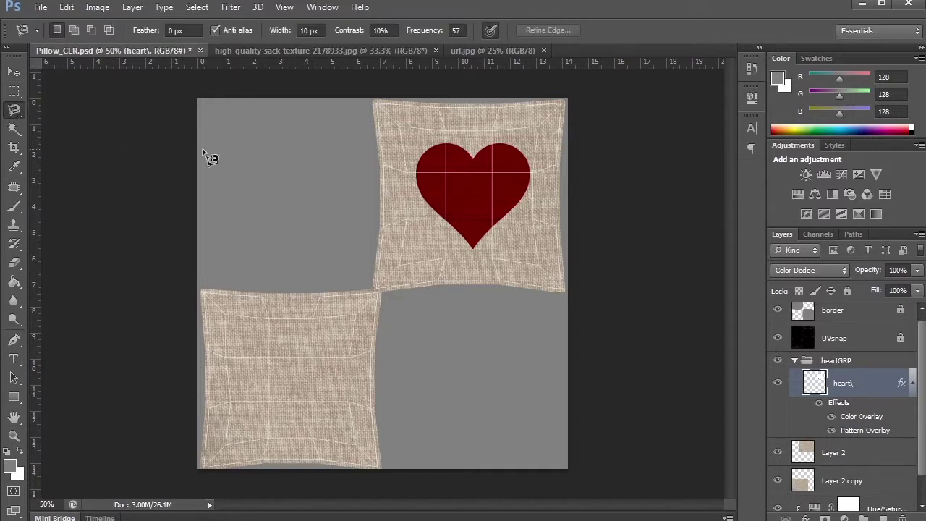
click(401, 129)
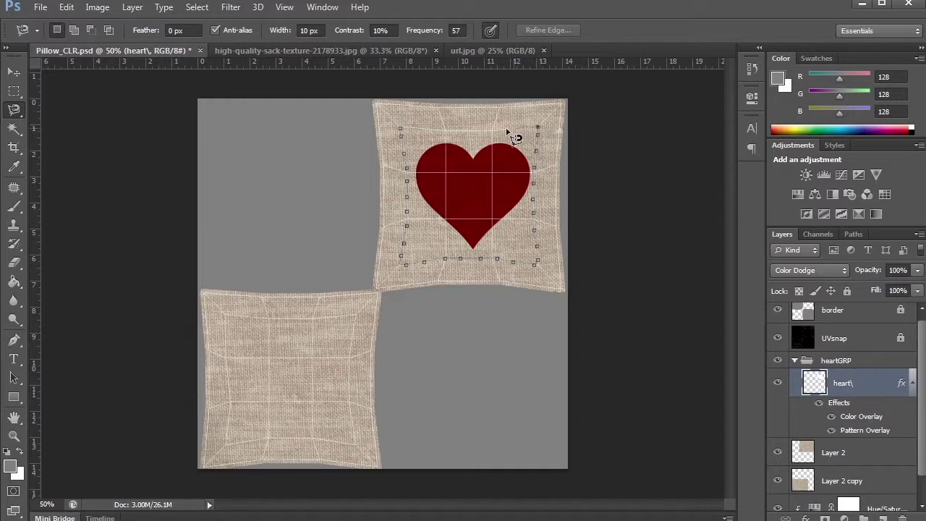
click(403, 133)
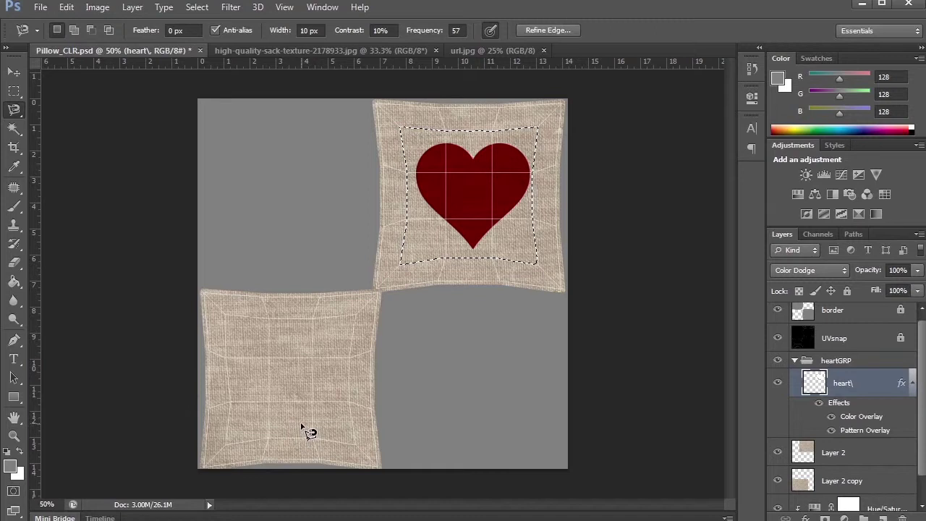
Expand the selection around the heart by 10 pixels twice
click(231, 7)
mouse_move(199, 13)
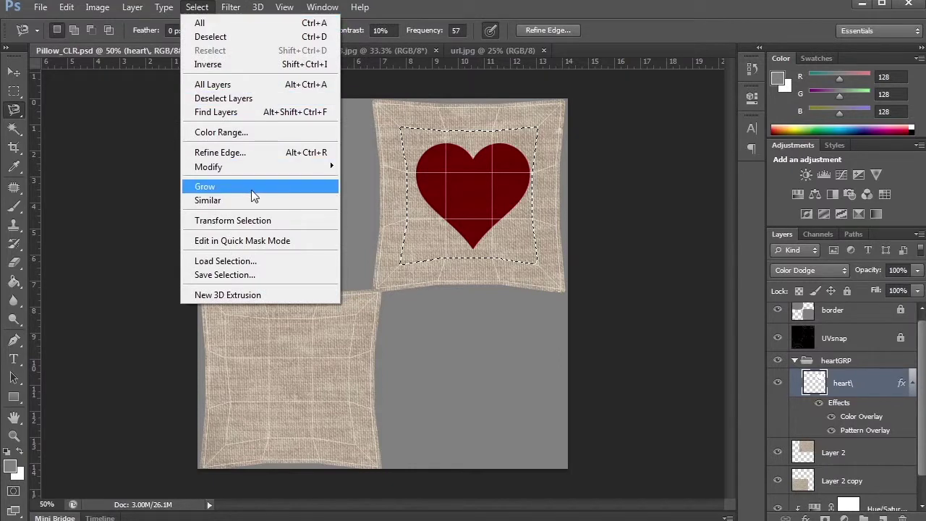
mouse_move(259, 171)
click(144, 193)
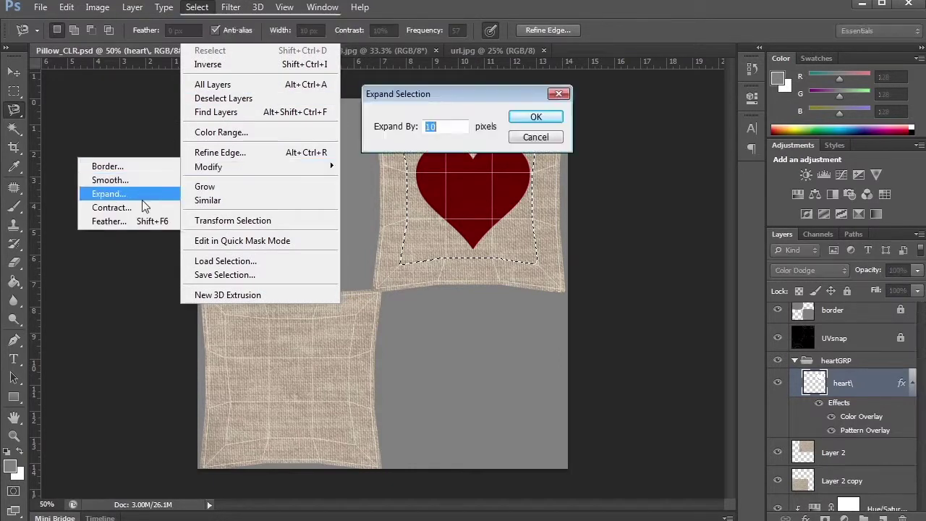
click(545, 120)
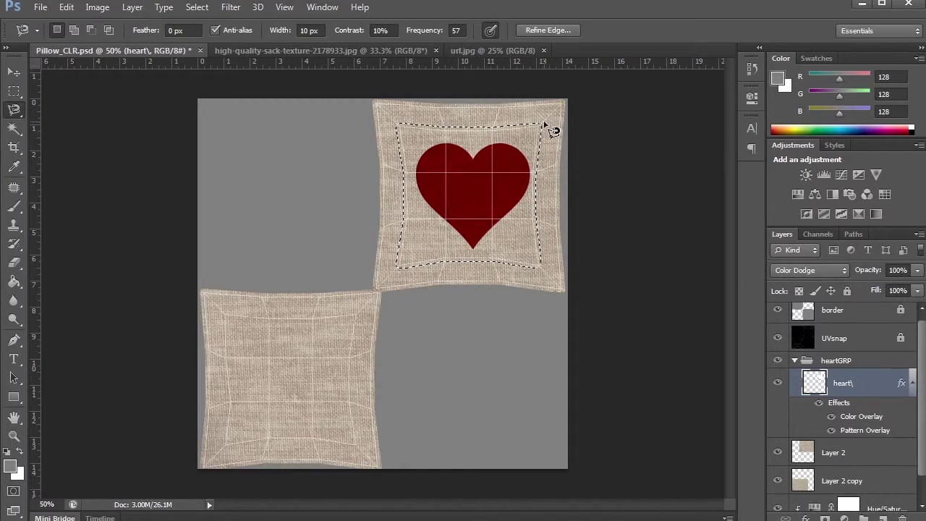
click(197, 7)
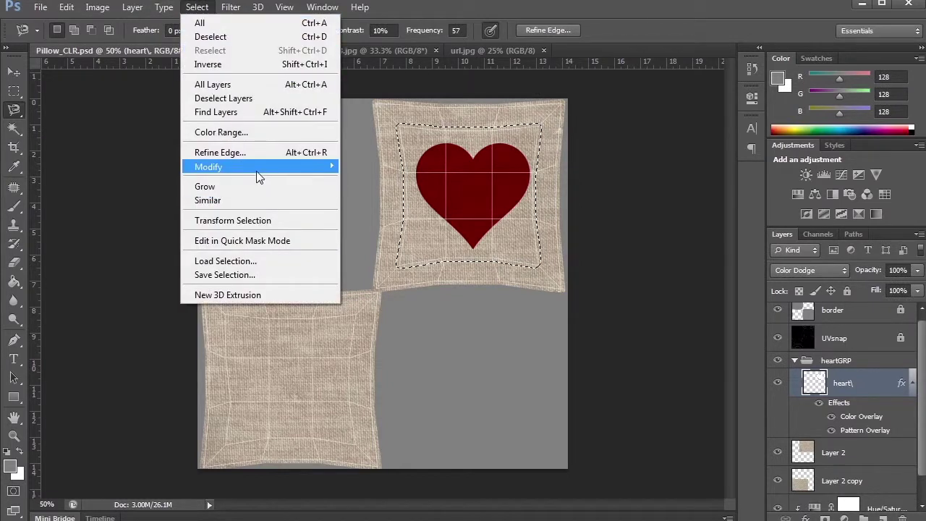
mouse_move(258, 173)
click(140, 195)
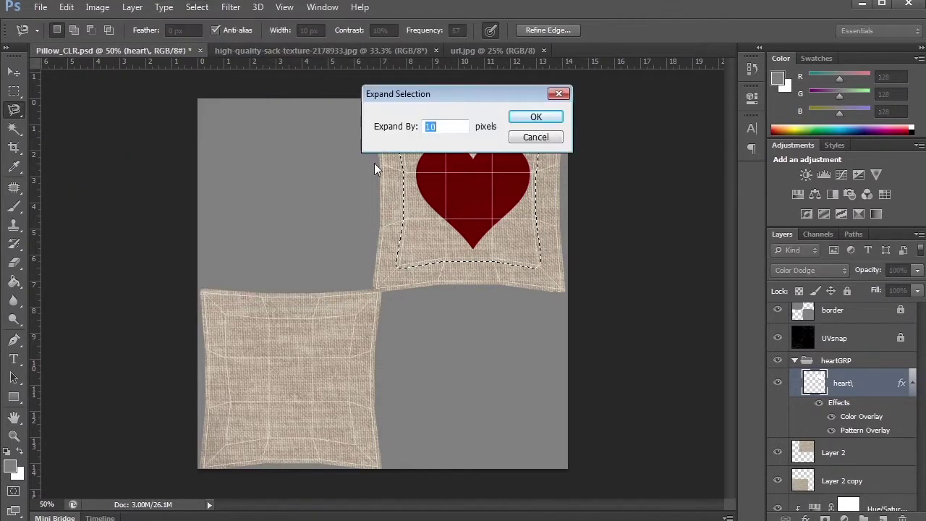
click(548, 121)
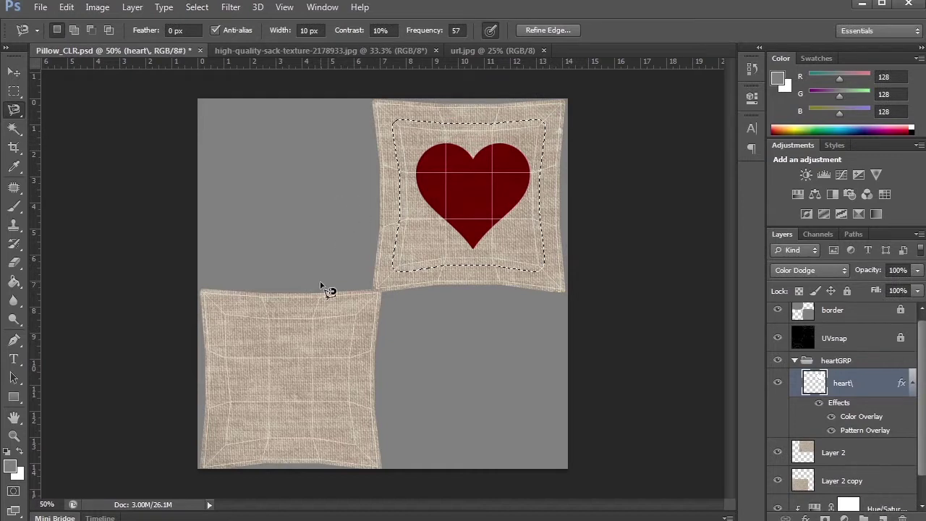
Create a new layer above heartGRP, fill the selection on it with grey, and deselect
click(853, 362)
click(885, 517)
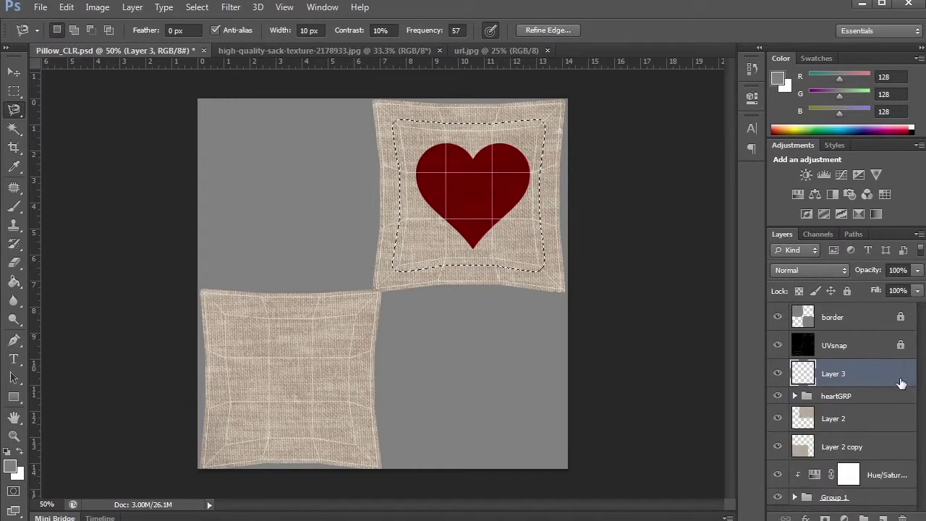
key(shift+F5)
key(Return)
key(ctrl+d)
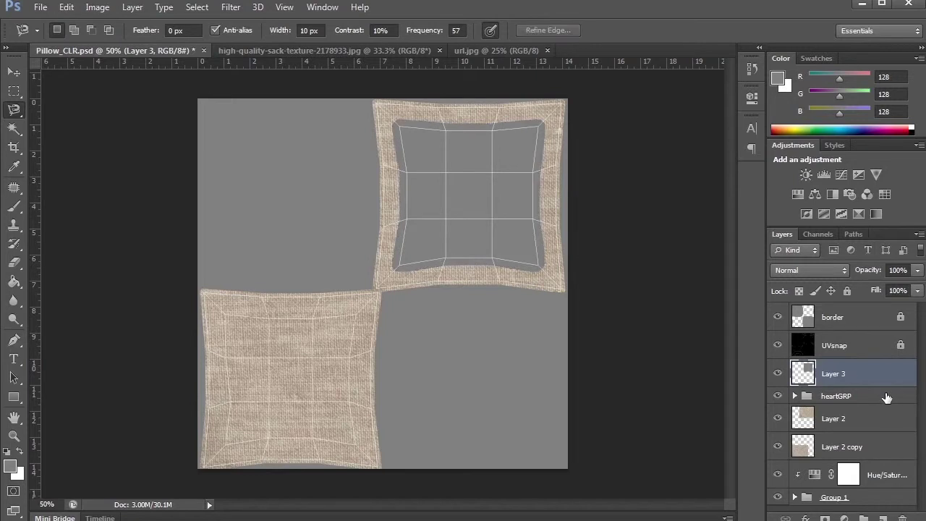
Add a red 3 px outside stroke to Layer 3 and lower the layer's fill to 0%
double_click(894, 377)
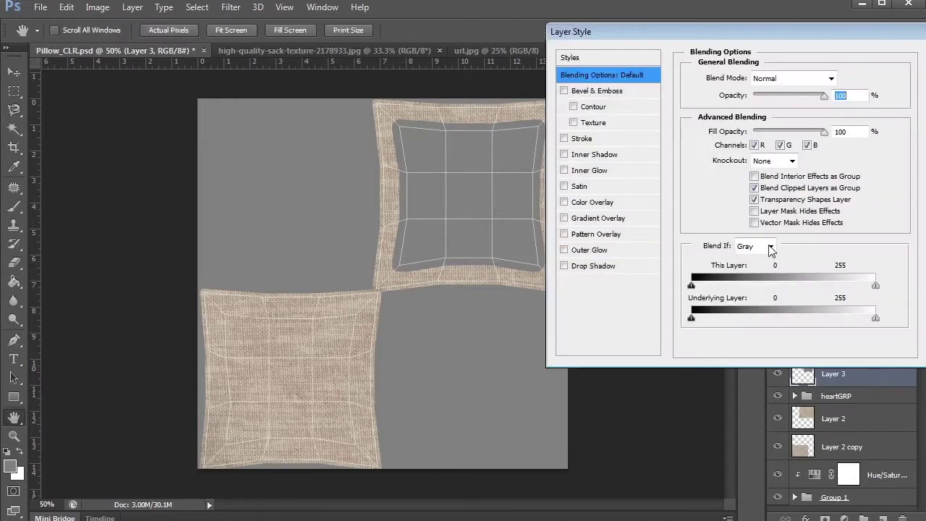
click(583, 138)
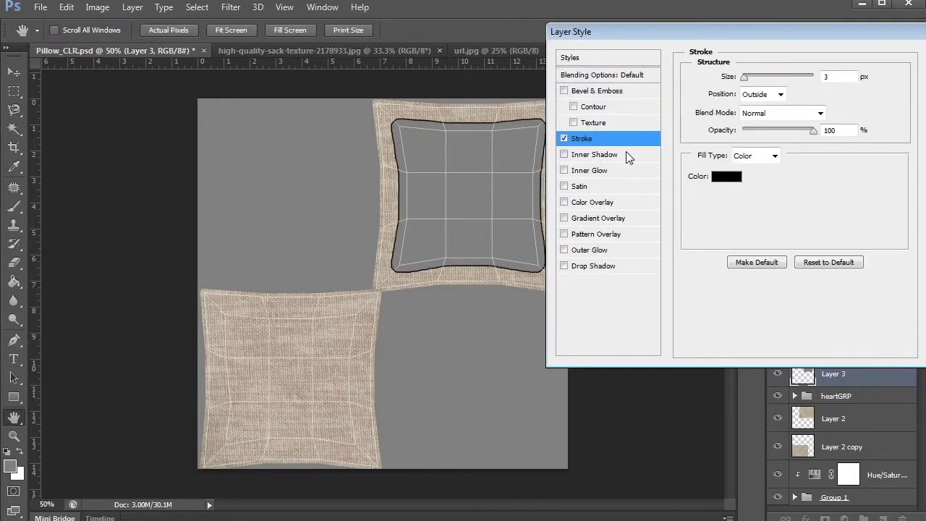
click(729, 180)
click(503, 203)
click(658, 154)
key(Return)
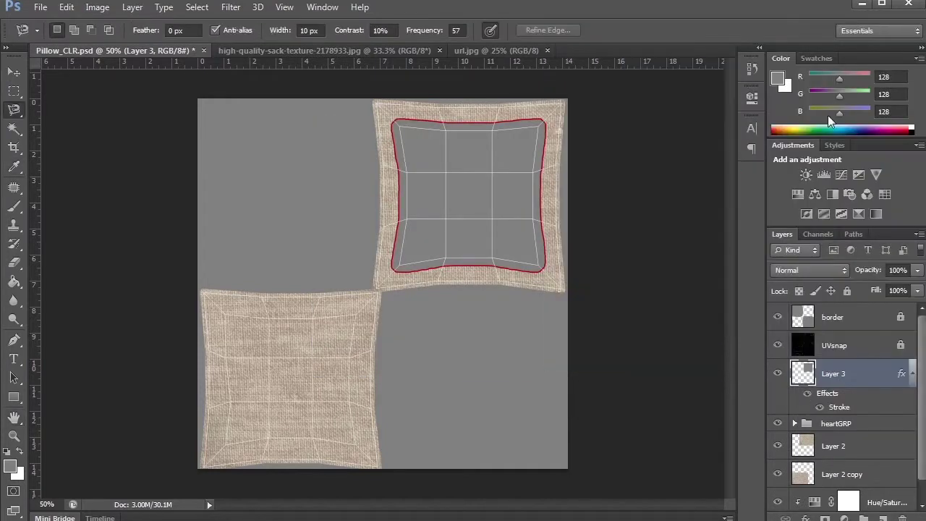
click(914, 295)
drag(891, 302, 871, 305)
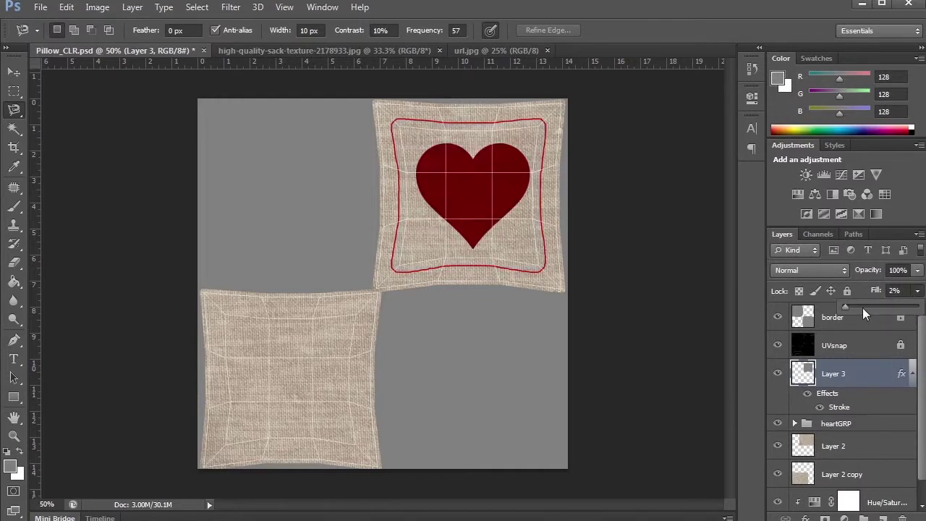
Set Layer 3's stroke size to 2 px and its colour to the dark red sampled from the heart
click(14, 435)
drag(461, 222, 557, 303)
alt+click(557, 303)
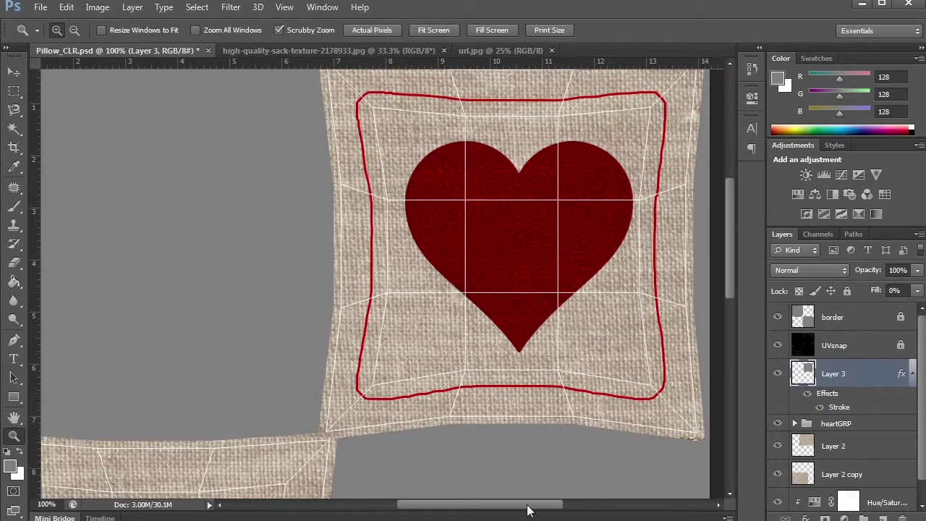
drag(528, 511, 540, 506)
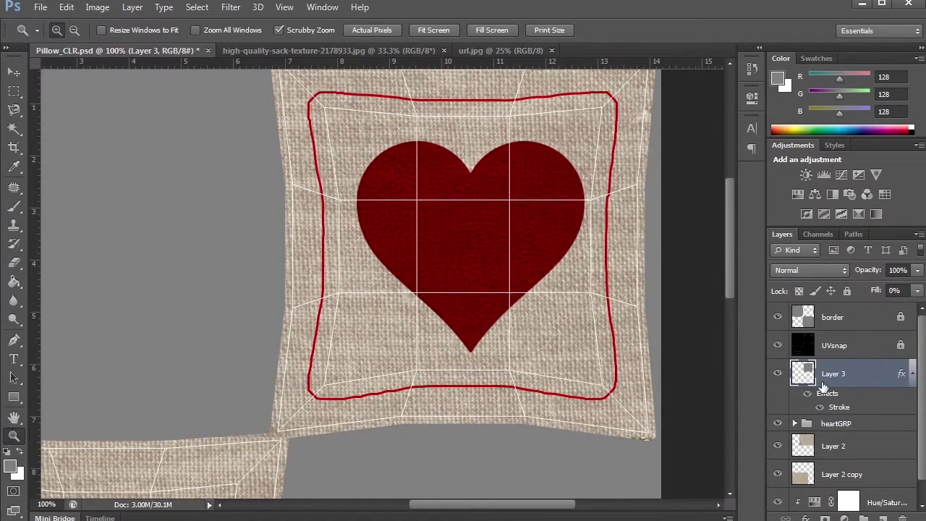
double_click(849, 409)
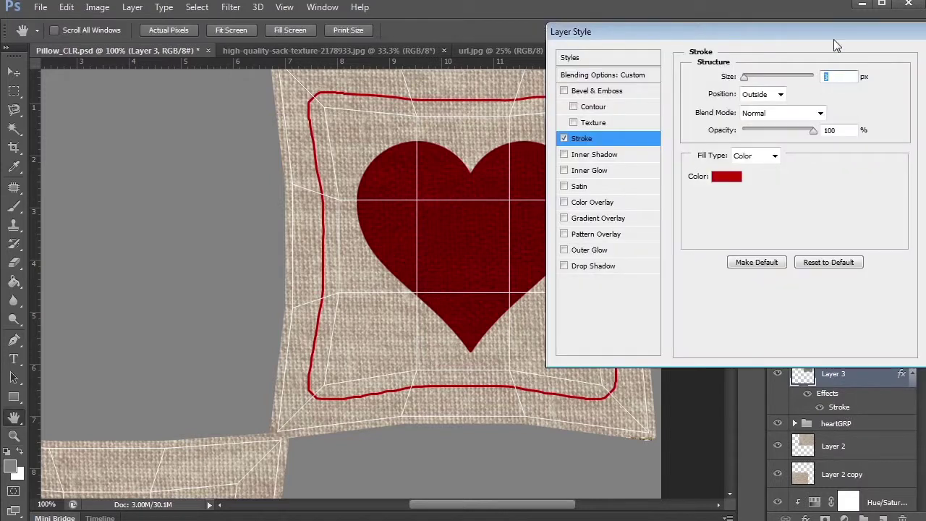
text(2)
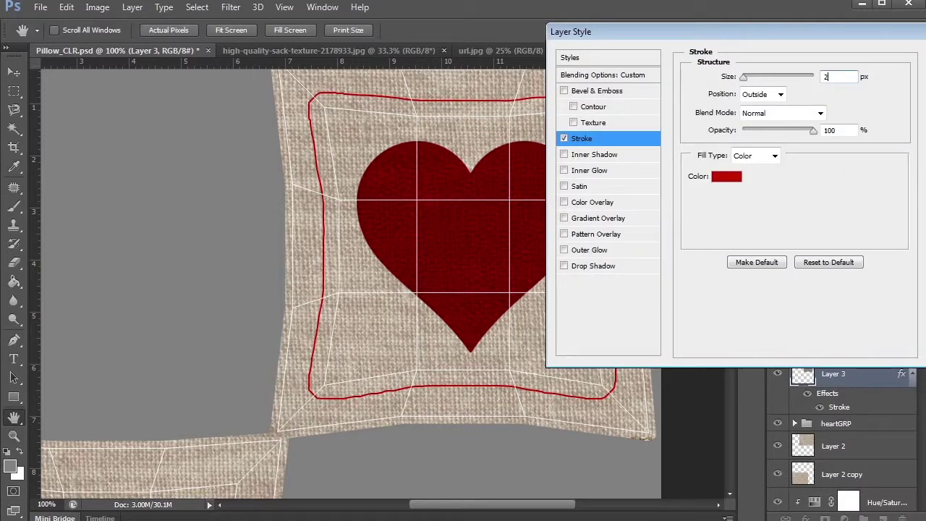
click(728, 181)
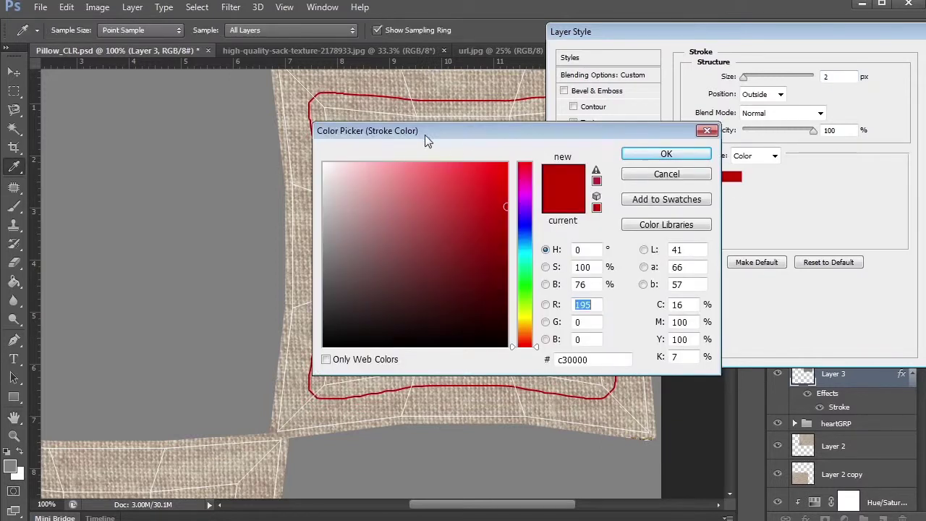
drag(426, 137, 417, 239)
click(440, 169)
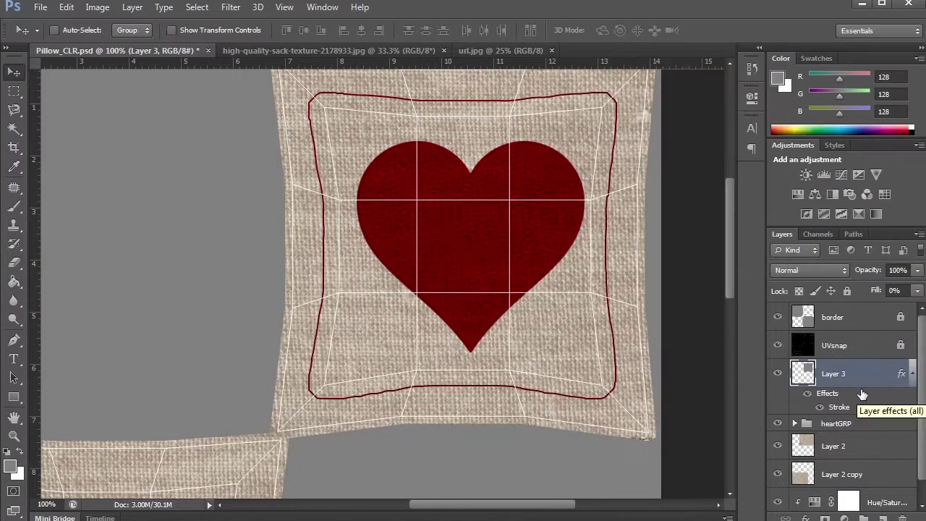
Duplicate Layer 3 and scale the copy slightly smaller about its centre to form a second inner outline
drag(864, 376, 883, 518)
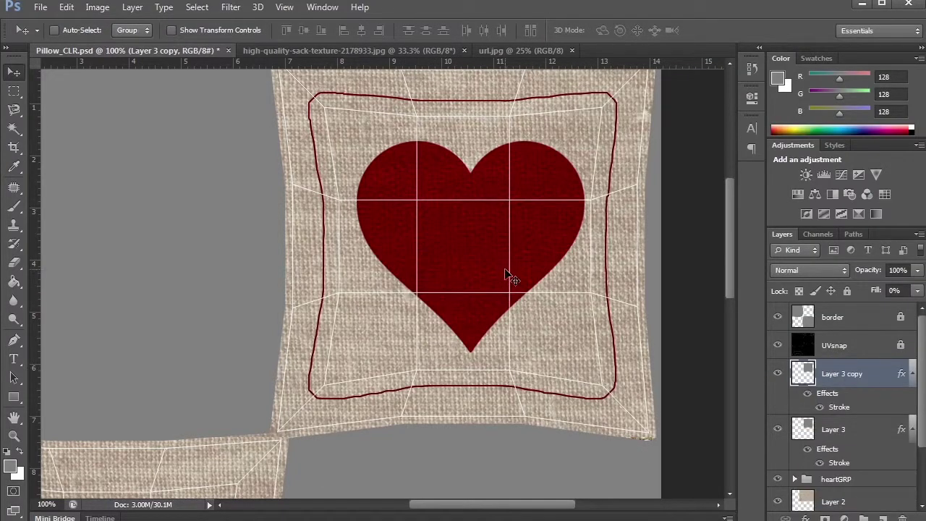
key(ctrl+t)
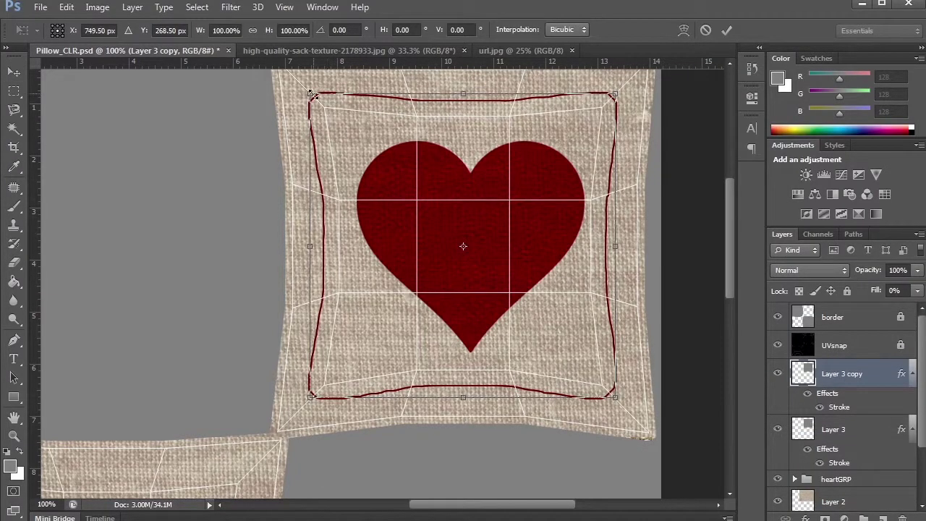
alt+drag(311, 95, 317, 100)
key(Return)
Group Layer 3 and Layer 3 copy above heartGRP and name the group stitching
click(847, 429)
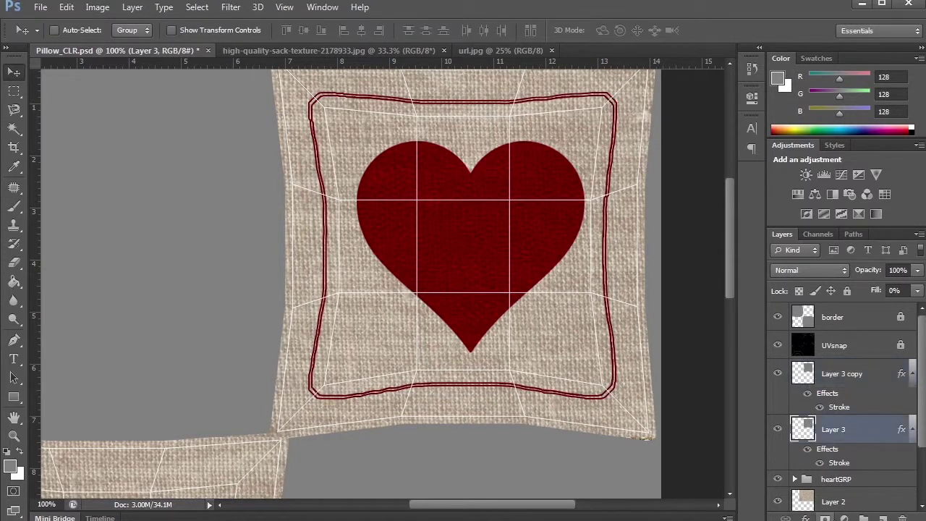
key(ctrl+g)
drag(841, 428, 840, 367)
double_click(838, 368)
text(st)
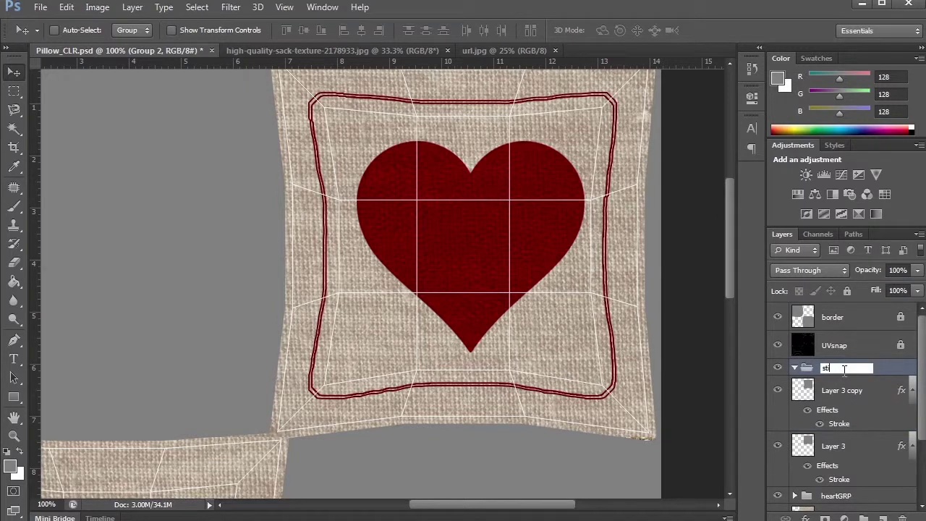
text(itching)
key(Return)
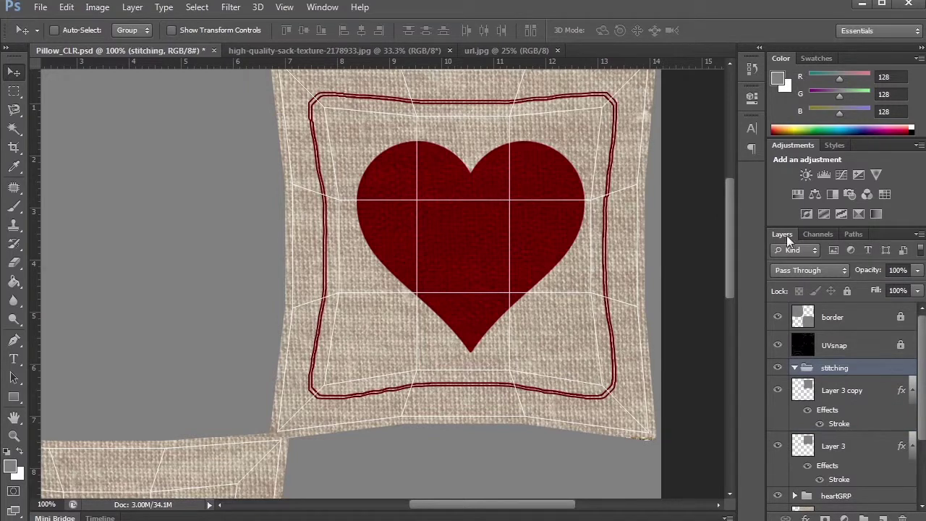
Move Layer 3 copy and Layer 3 into the stitching group and collapse the group
drag(847, 391, 846, 367)
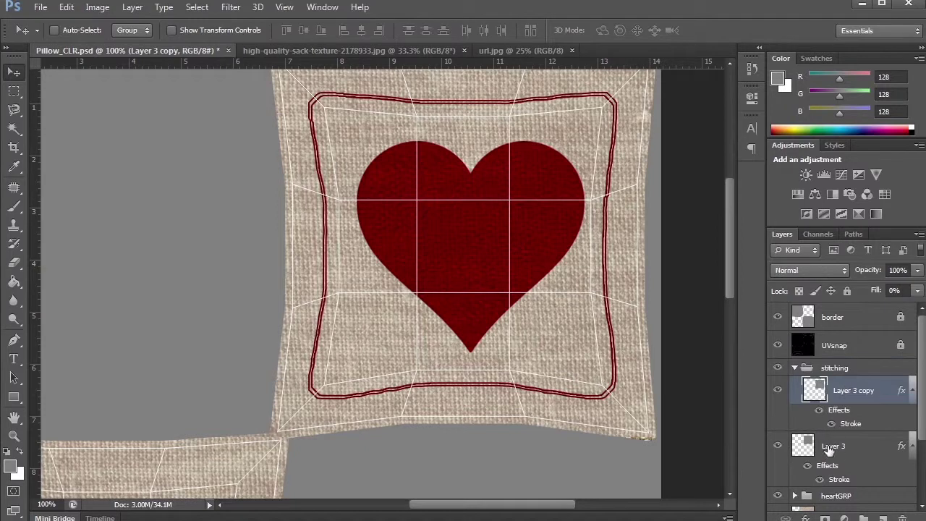
drag(829, 449, 851, 385)
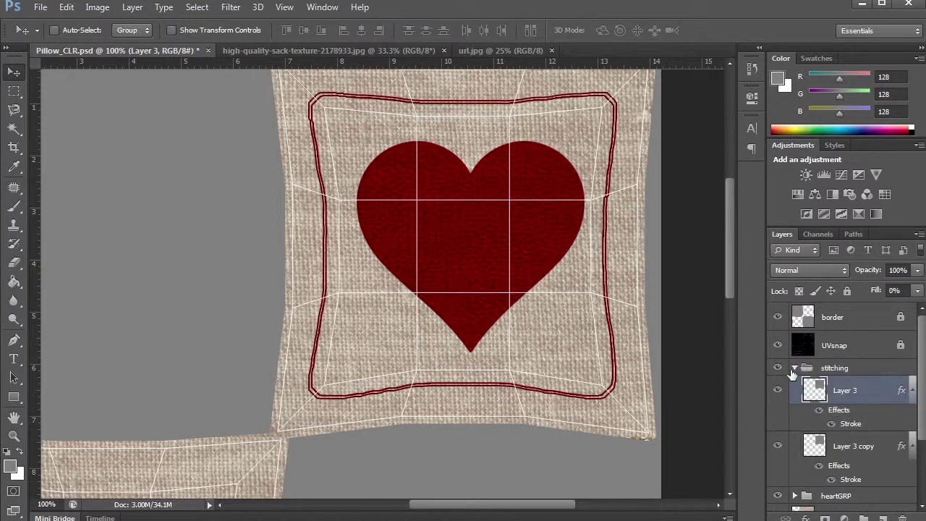
click(794, 368)
Set the stitching group's blend mode to Multiply and hide the UVsnap layer
click(840, 368)
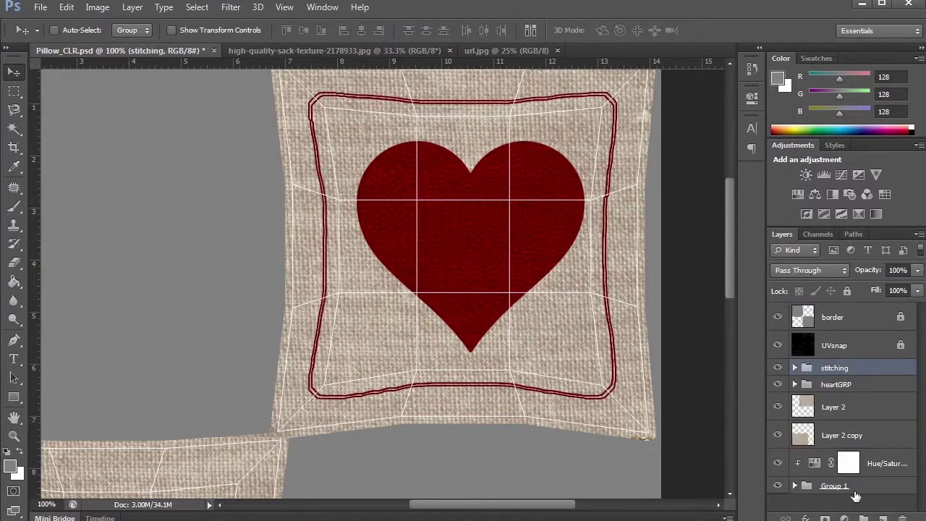
click(851, 387)
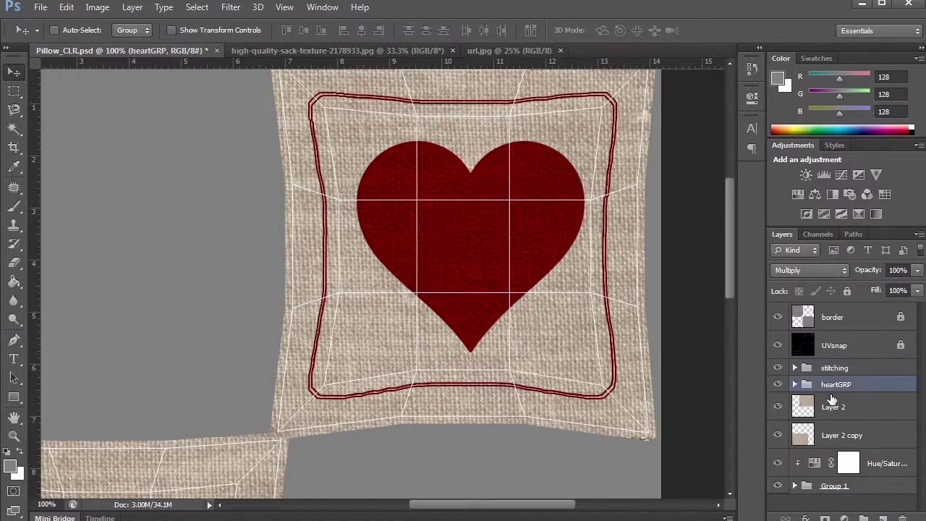
click(840, 368)
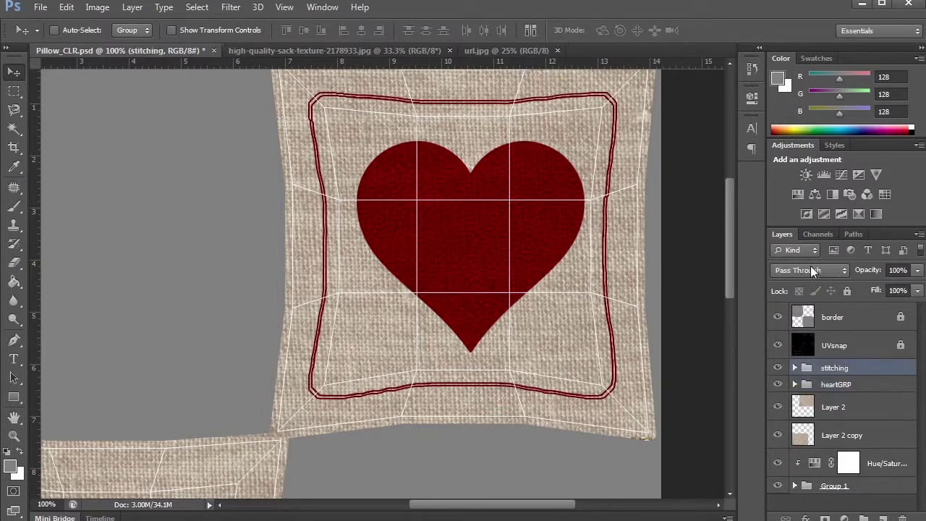
click(811, 269)
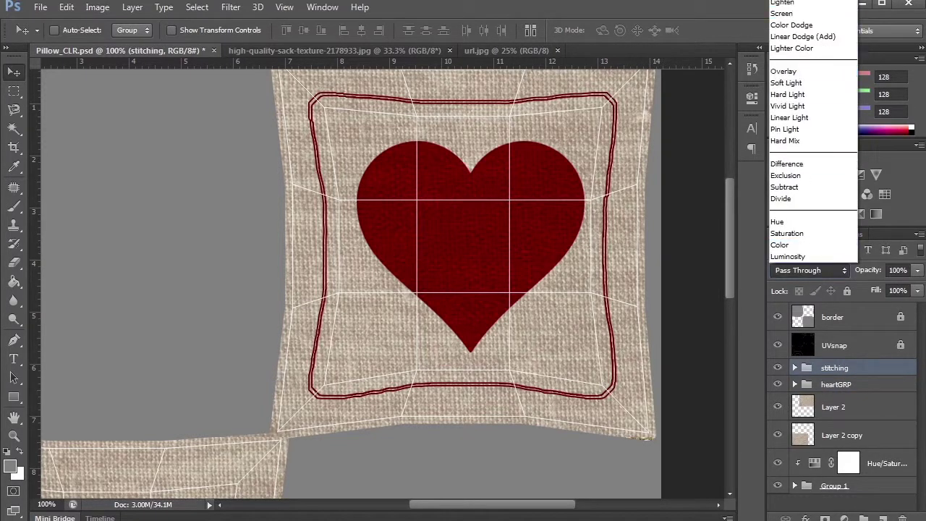
click(688, 97)
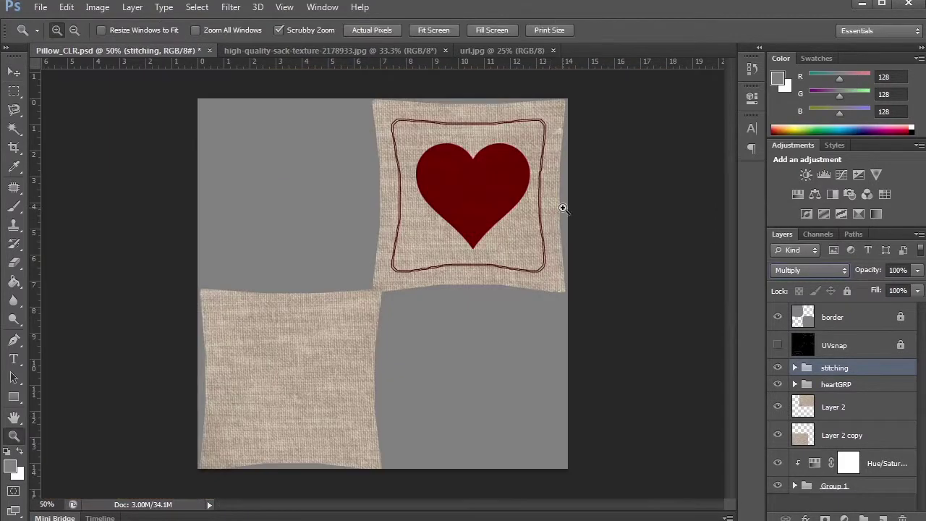
Save Pillow_CLR.psd, switch to Maya and reload the pillow's file texture from Heart_lambert's colour input
key(ctrl+s)
key(alt+Tab)
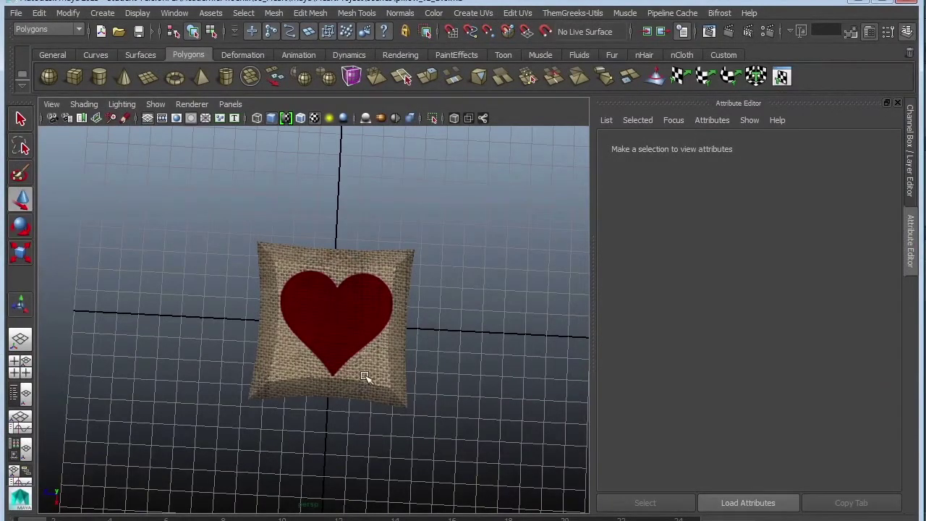
click(367, 377)
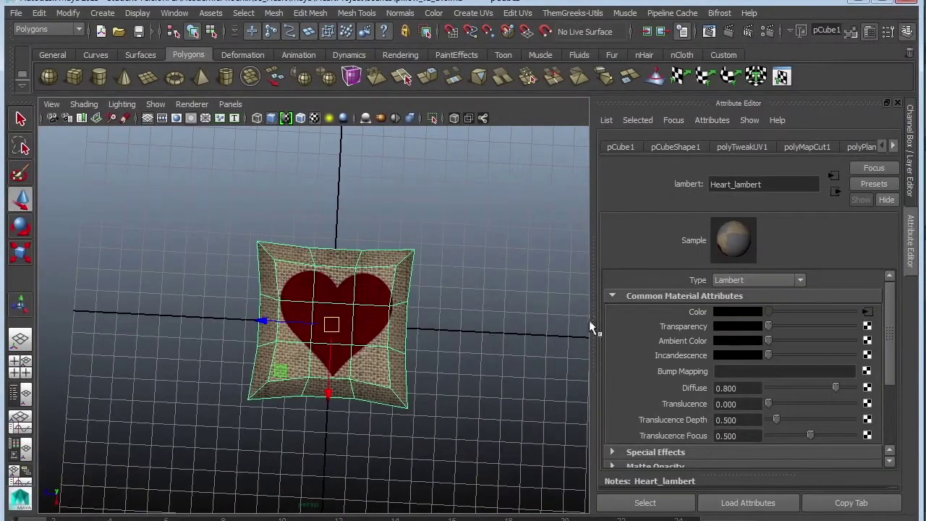
click(868, 312)
click(739, 374)
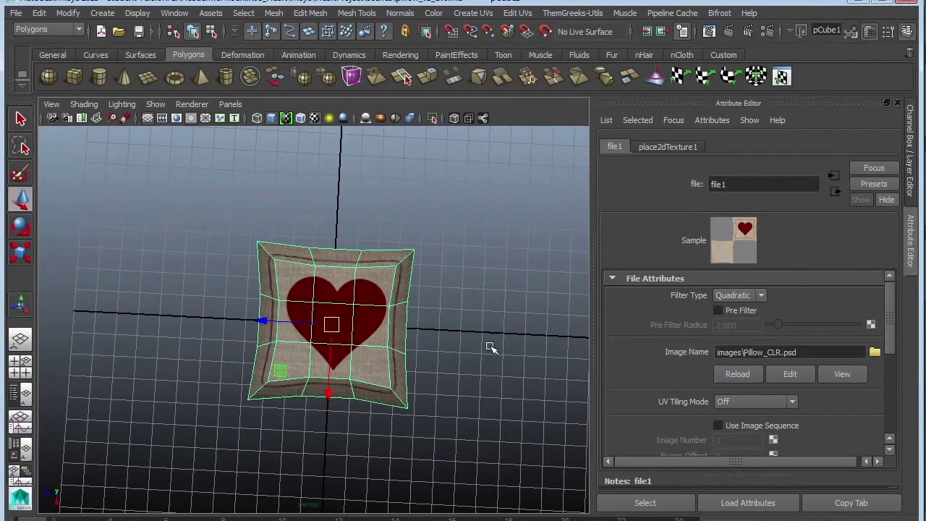
Examine the red stitching and heart on the smoothed pillow from several angles
click(473, 348)
alt+drag(386, 333, 418, 387)
click(418, 386)
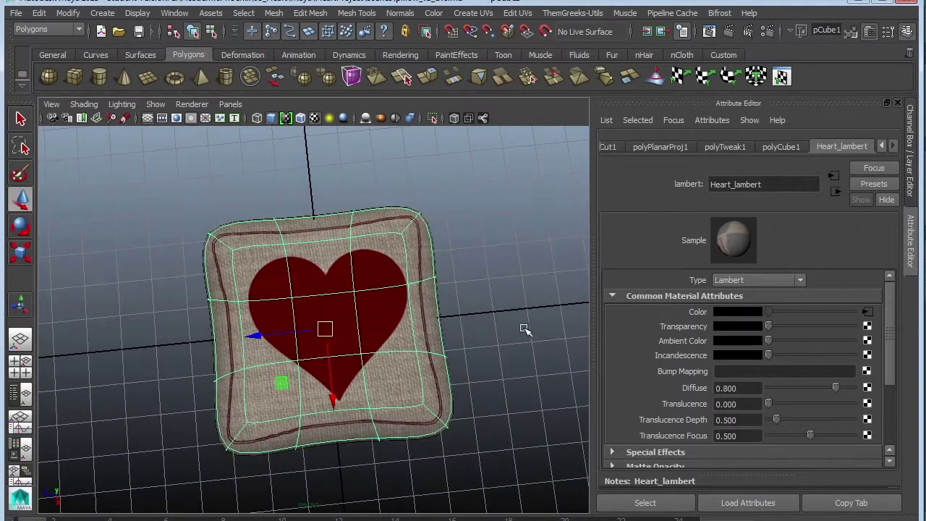
click(512, 368)
alt+drag(513, 368, 415, 383)
click(404, 318)
click(336, 170)
alt+drag(336, 170, 395, 296)
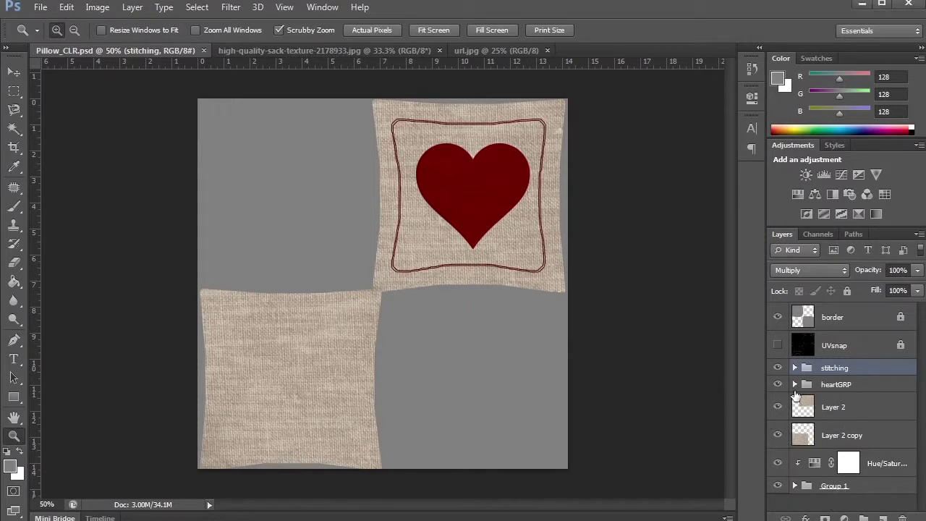
Switch to Photoshop, duplicate the heart layer in heartGRP as copy, and disable the copy's Pattern Overlay and Color Overlay
click(795, 384)
click(849, 412)
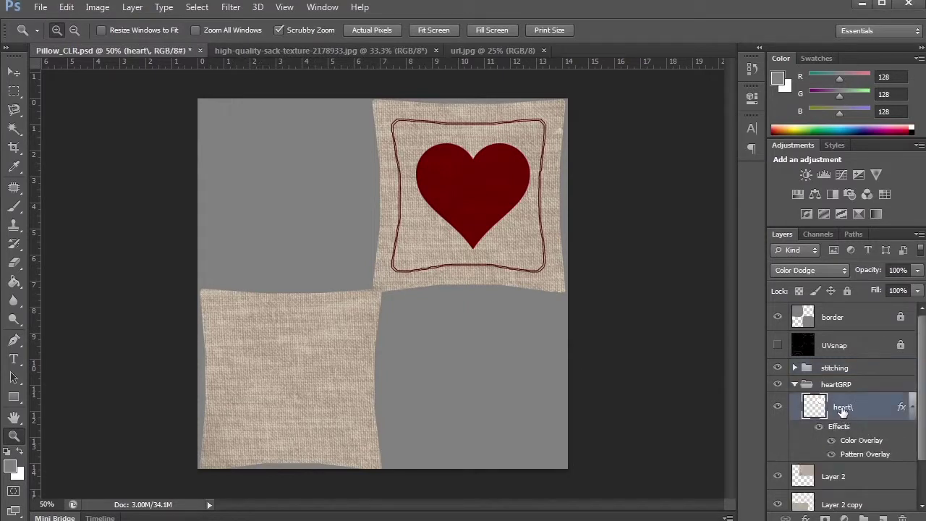
drag(843, 411, 883, 518)
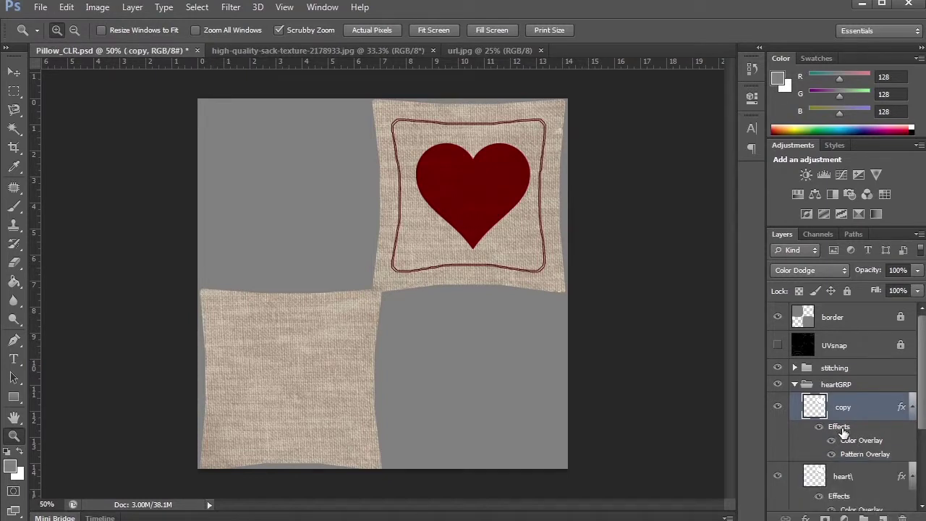
double_click(840, 428)
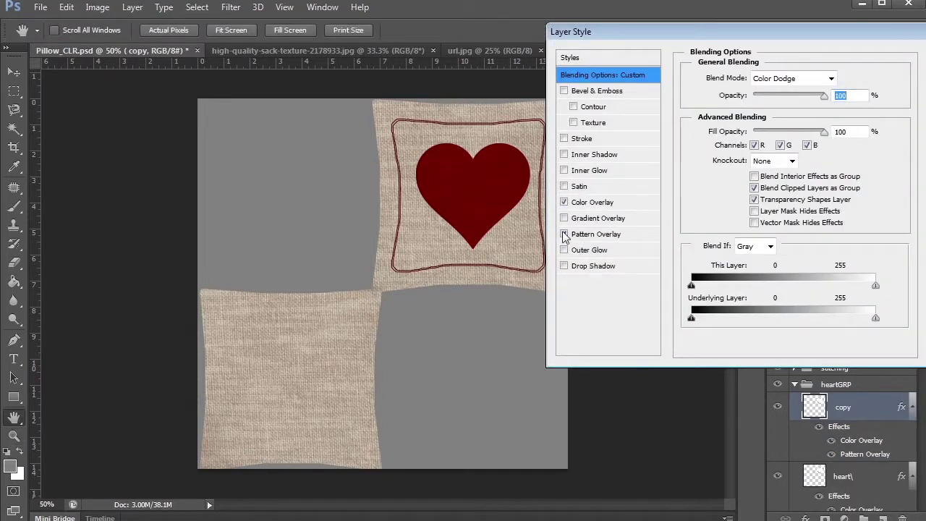
click(564, 235)
click(565, 203)
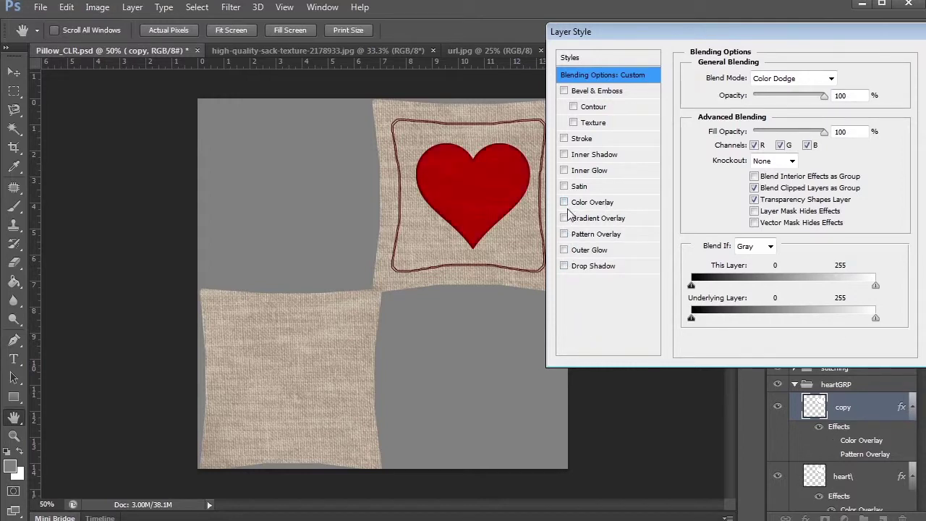
Give the heart's copy layer a 3 px outside stroke in light pink ffd7d7 and lower its fill to 0%
click(585, 140)
click(722, 177)
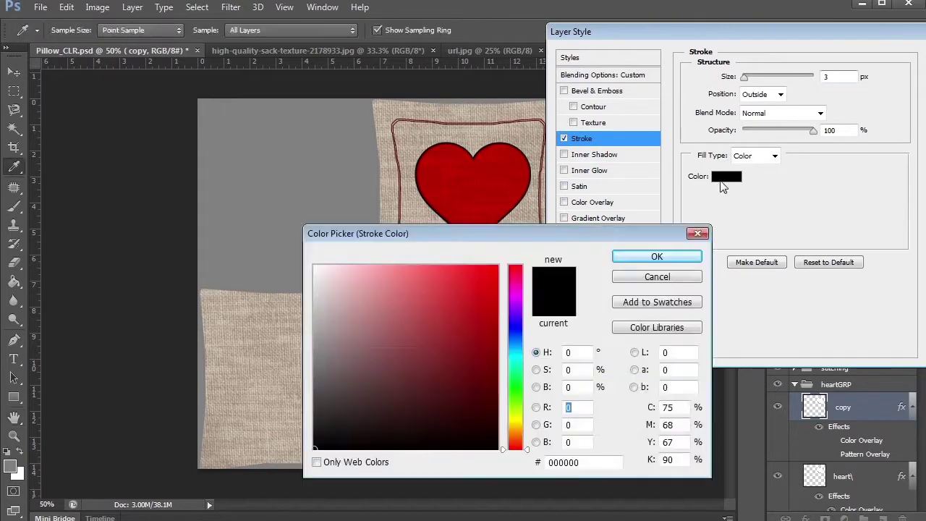
drag(398, 283, 344, 265)
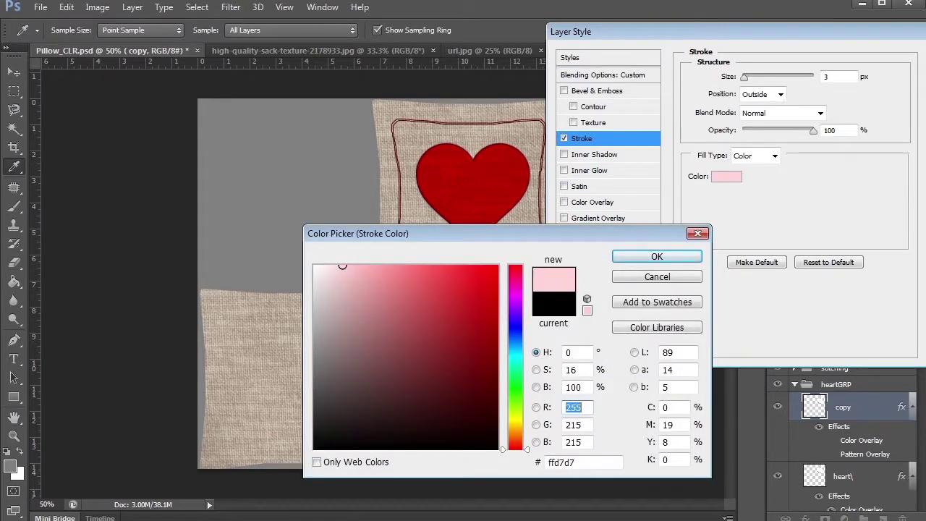
click(656, 256)
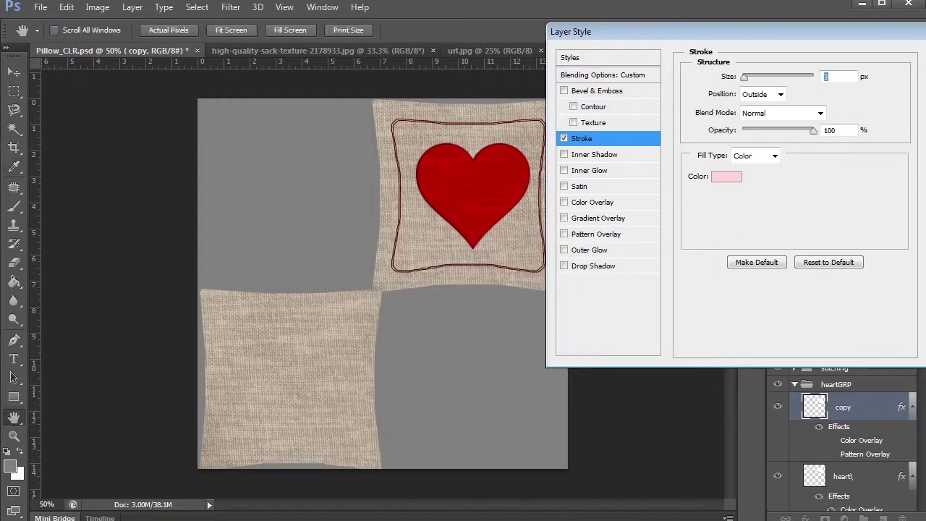
key(Return)
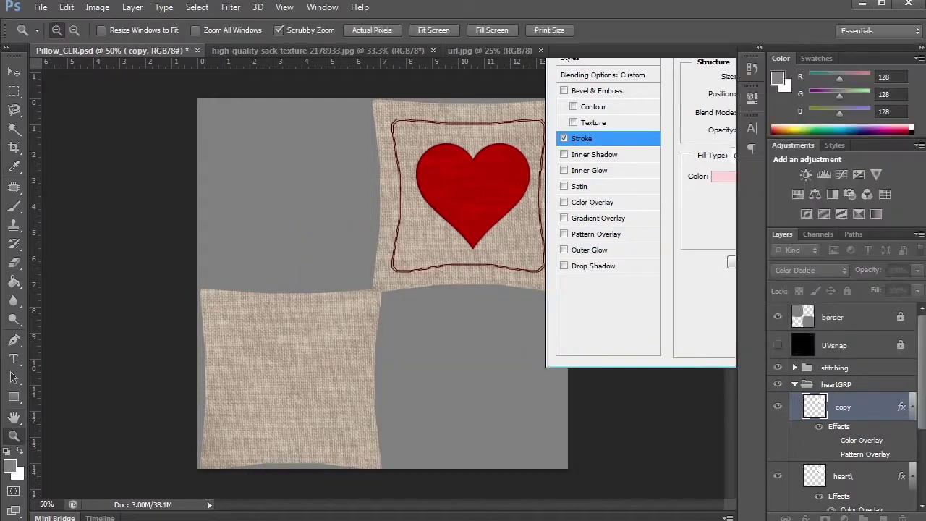
click(919, 291)
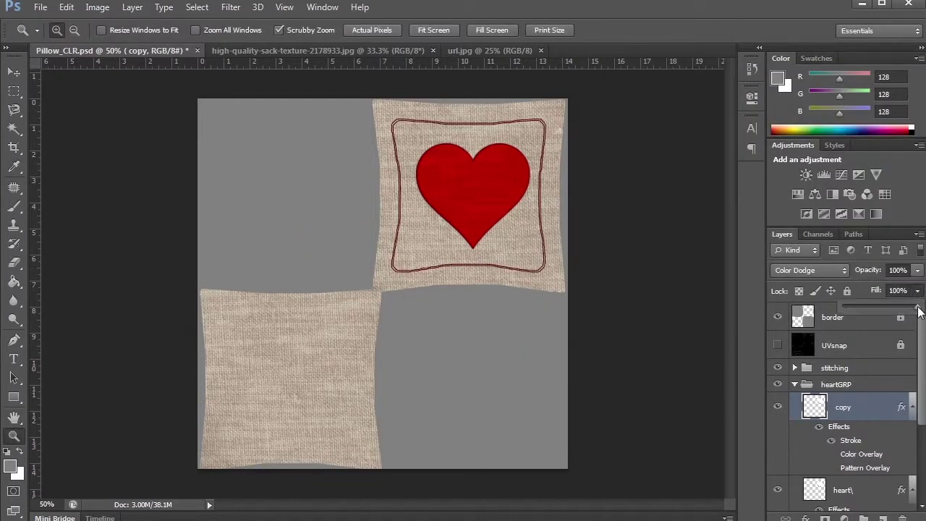
drag(788, 306, 767, 307)
Scale the heart's copy layer slightly smaller about its centre to form an inset stitch line inside the heart
key(ctrl+t)
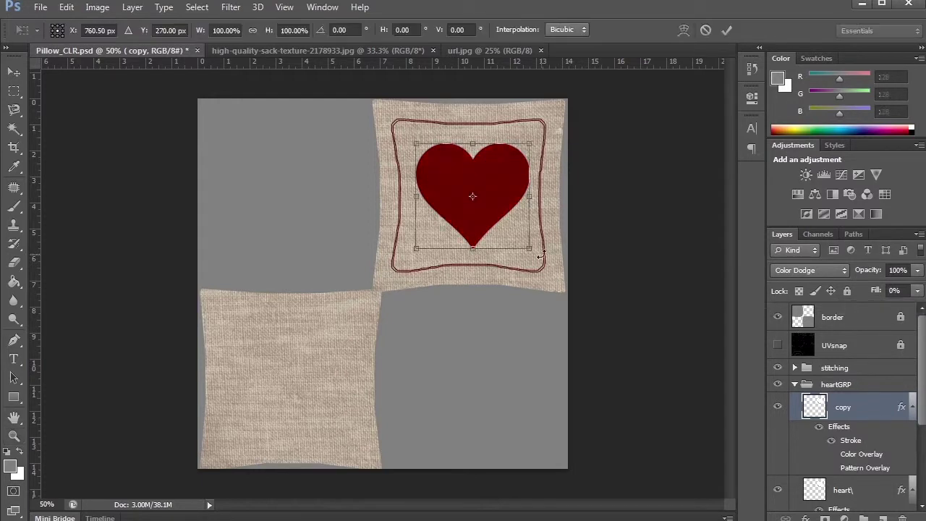
drag(528, 248, 522, 244)
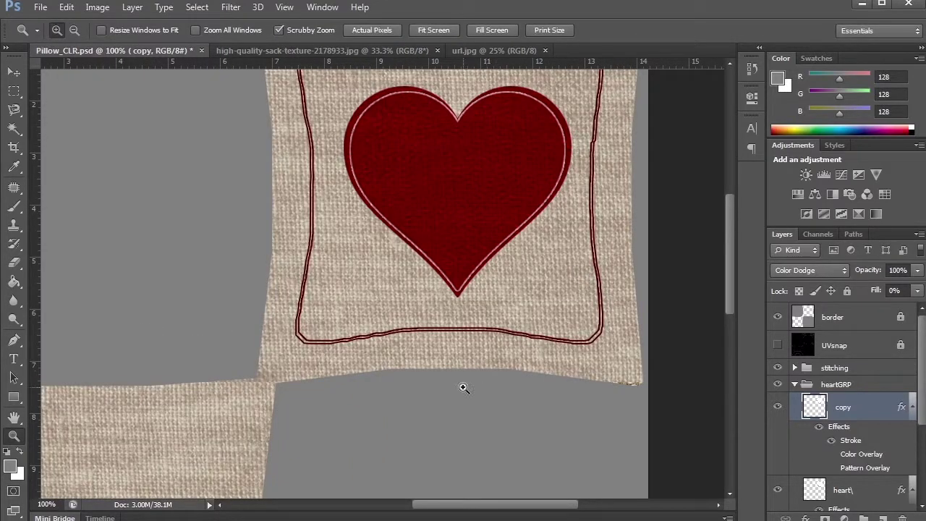
alt+click(490, 230)
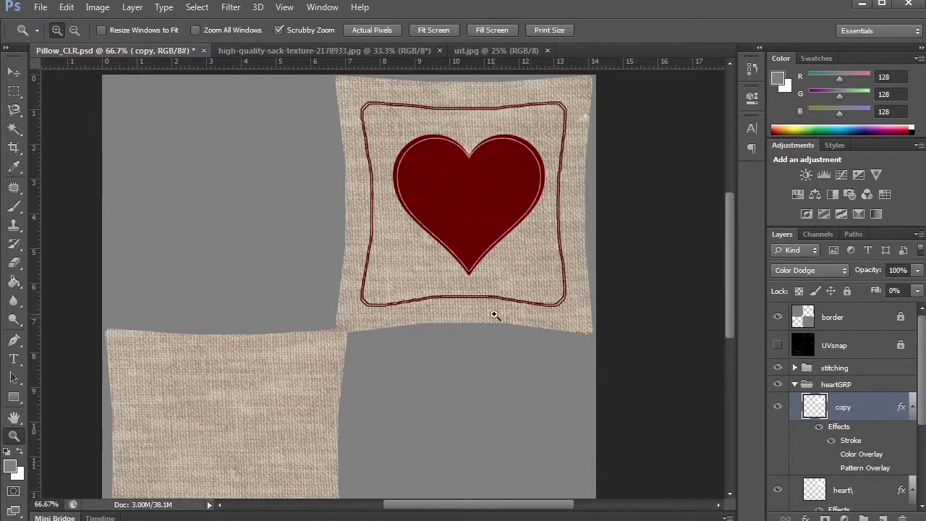
alt+click(531, 290)
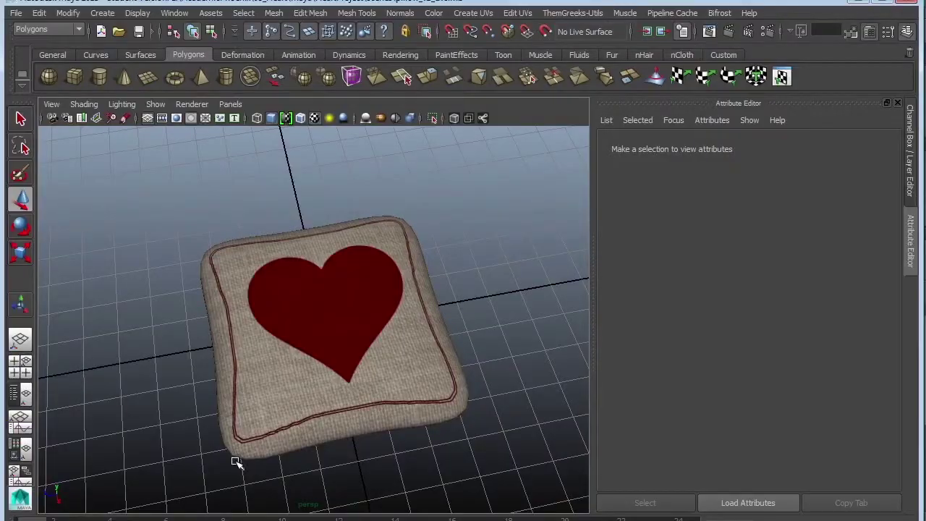
Switch to Maya and reload the pillow's Pillow_CLR.psd texture in Heart_lambert's colour file node
click(409, 340)
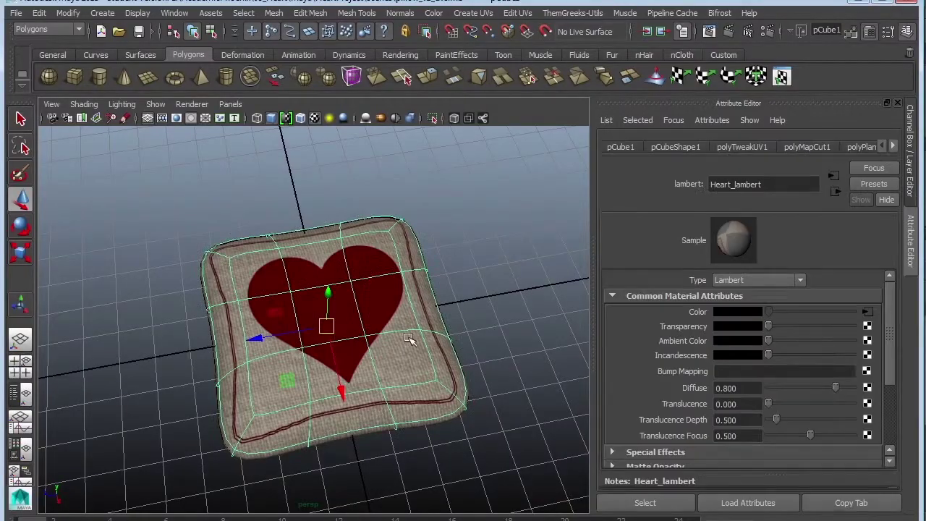
click(867, 312)
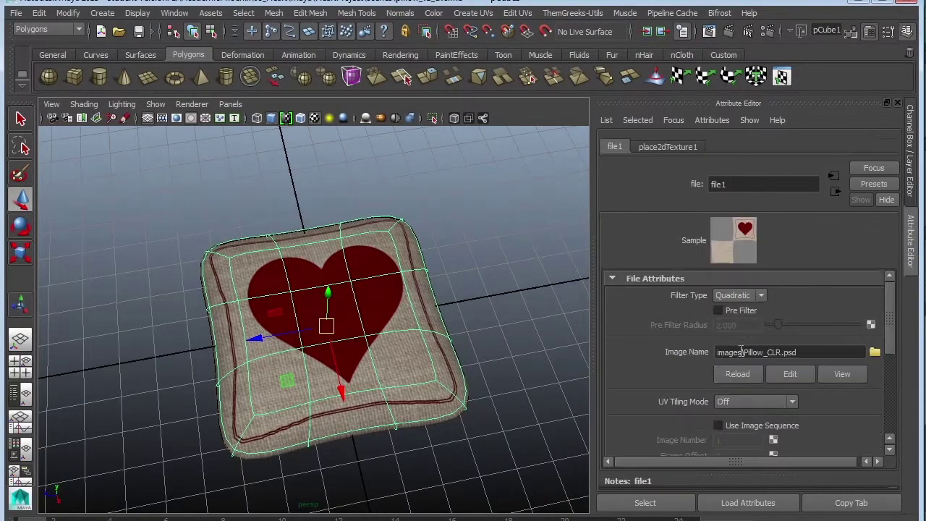
click(511, 283)
alt+drag(511, 282, 340, 252)
Create a polygon cube and move it beside the pillow to about -7.95 in Translate Z
click(75, 76)
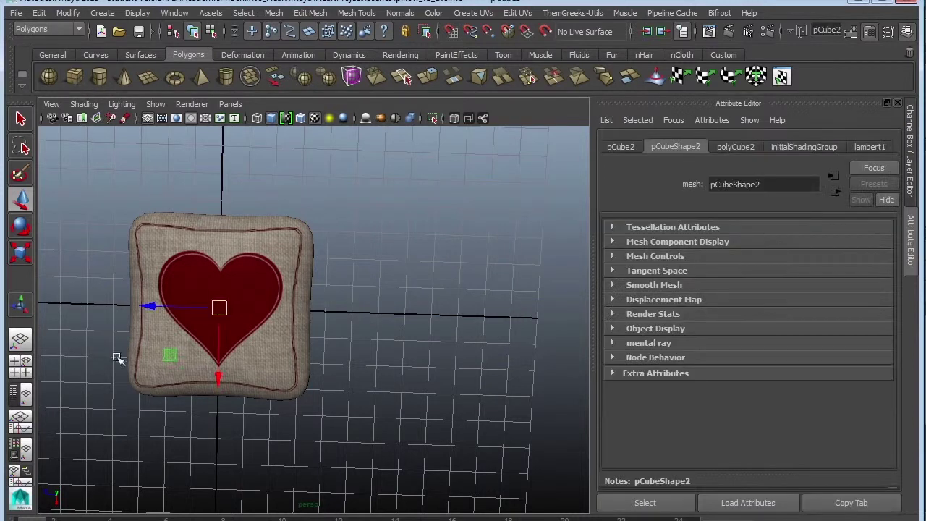
drag(154, 311, 363, 317)
alt+drag(384, 347, 421, 272)
Scale the new cube into a thin slab of about 1.847 in X, 0.184 in Y and 4.232 in Z
key(r)
drag(368, 322, 263, 310)
alt+drag(477, 331, 440, 344)
drag(428, 317, 425, 353)
drag(384, 404, 353, 448)
drag(430, 314, 448, 359)
alt+drag(425, 238, 427, 173)
Bevel the slab's edges and open the polyBevel1 input for editing
click(310, 13)
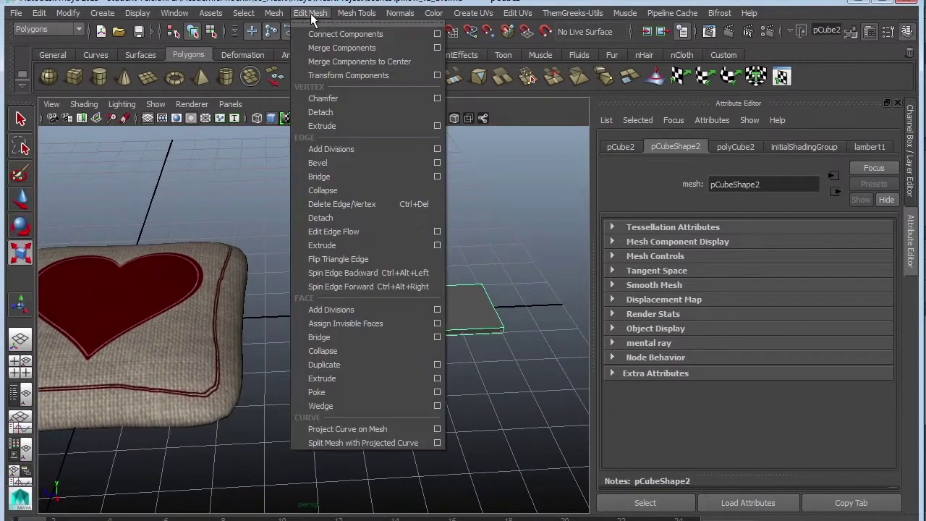
click(317, 162)
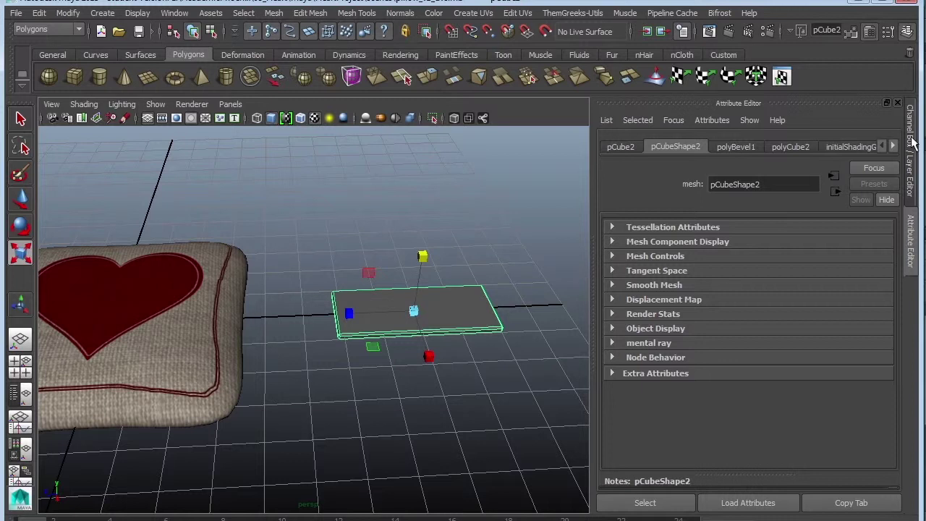
click(911, 156)
click(784, 313)
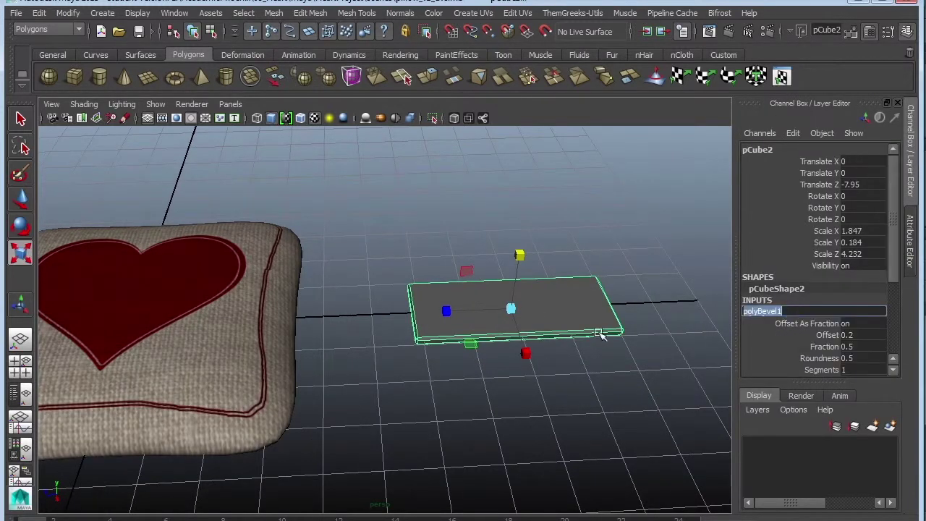
alt+right_drag(600, 333, 728, 393)
alt+middle_drag(728, 393, 560, 378)
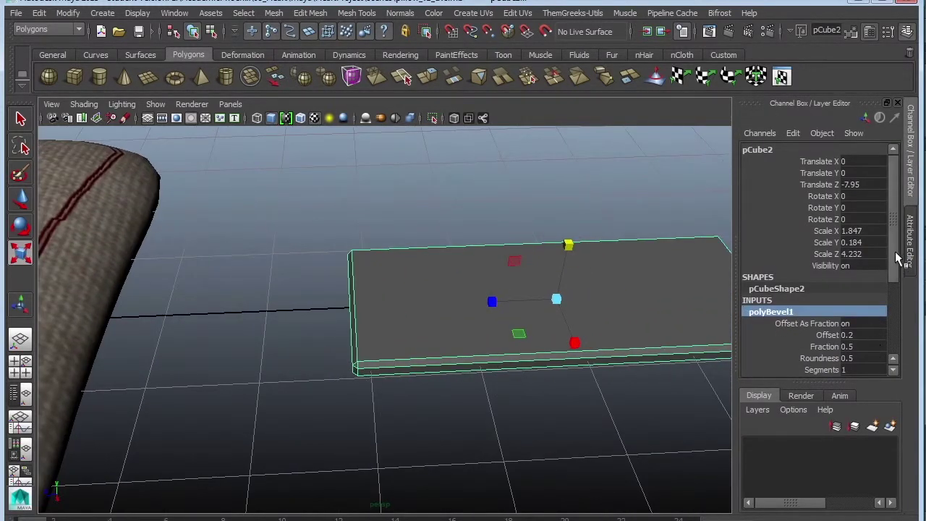
Set the slab's bevel to 2 segments and an offset of 0.3, and adjust its fraction
scroll(891, 271, down, 5)
click(854, 298)
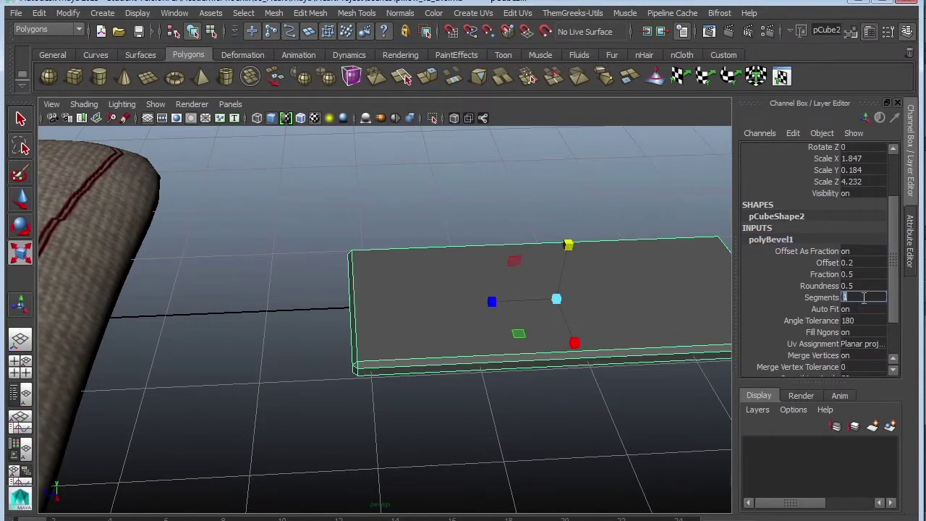
text(2)
key(Return)
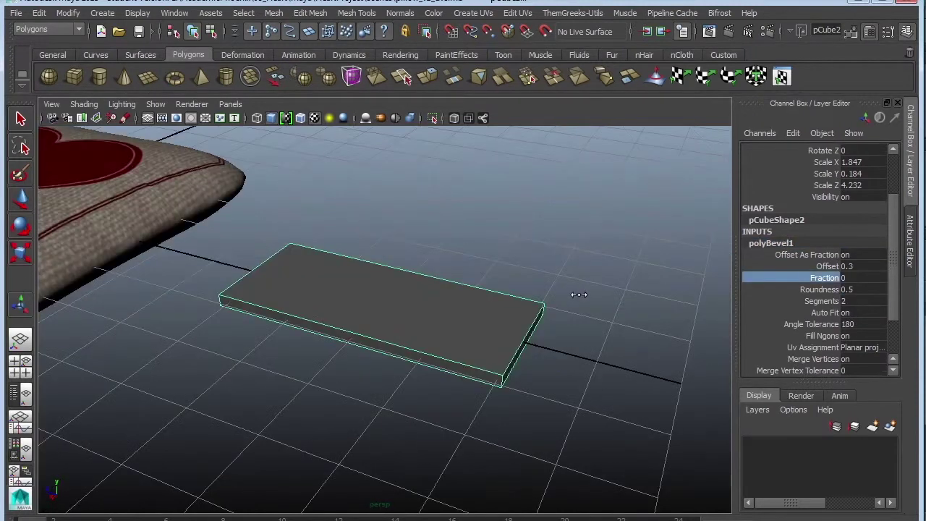
middle_drag(570, 295, 583, 308)
mouse_move(584, 308)
alt+mouse_down()
mouse_move(597, 307)
mouse_move(595, 319)
alt+mouse_up()
right_drag(529, 305, 561, 288)
click(582, 315)
alt+drag(634, 345, 519, 338)
click(519, 338)
alt+drag(446, 149, 496, 217)
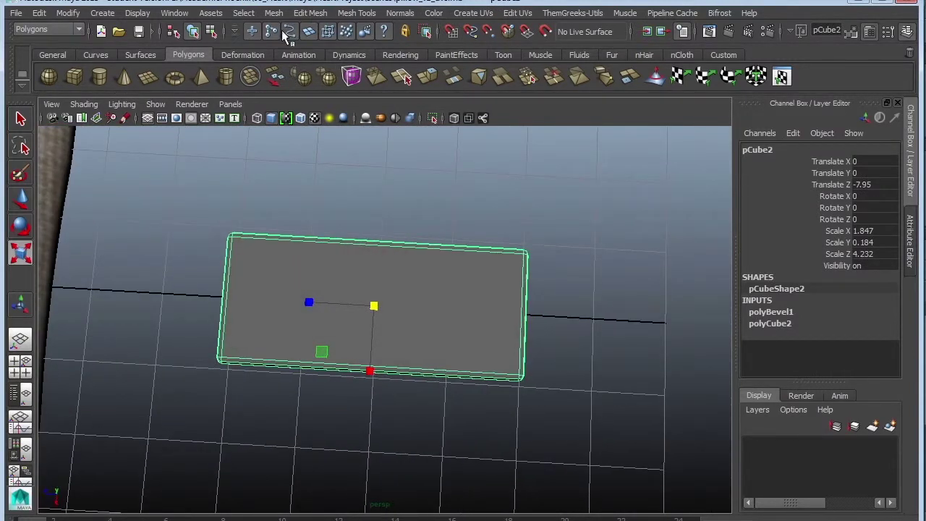
Apply planar UV mapping to the bevelled slab, projected from above along the Y axis
click(478, 13)
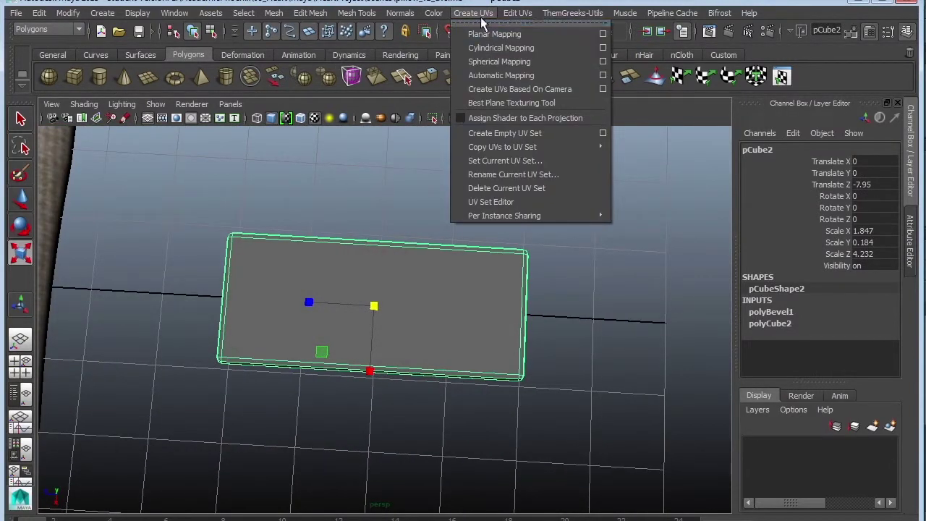
click(486, 33)
alt+drag(296, 304, 305, 245)
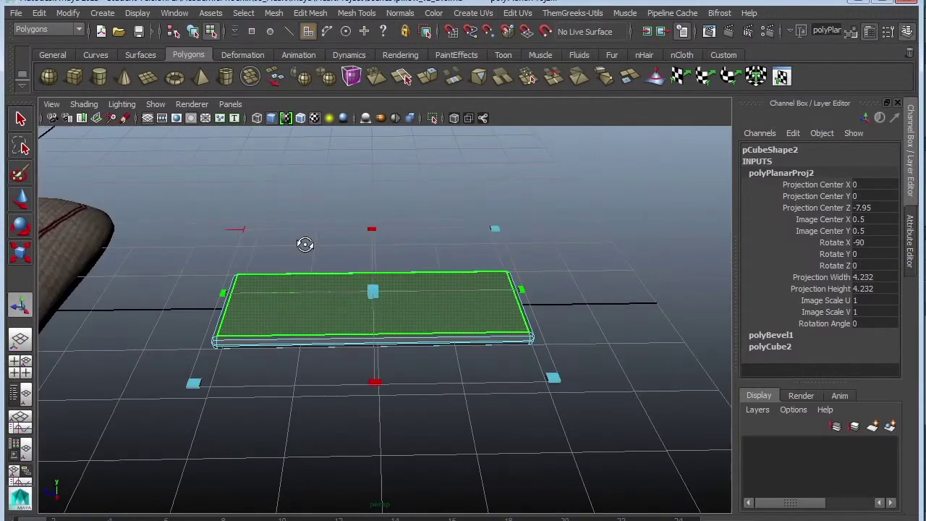
Export a 1024 x 1024 TIFF UV snapshot of the slab to the project's images folder as LoveNote_uvsnap
click(175, 13)
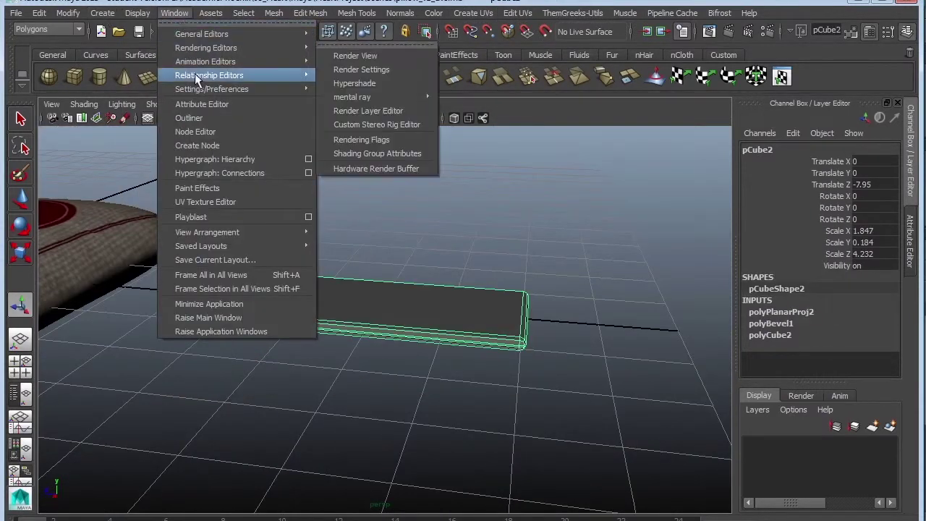
click(205, 202)
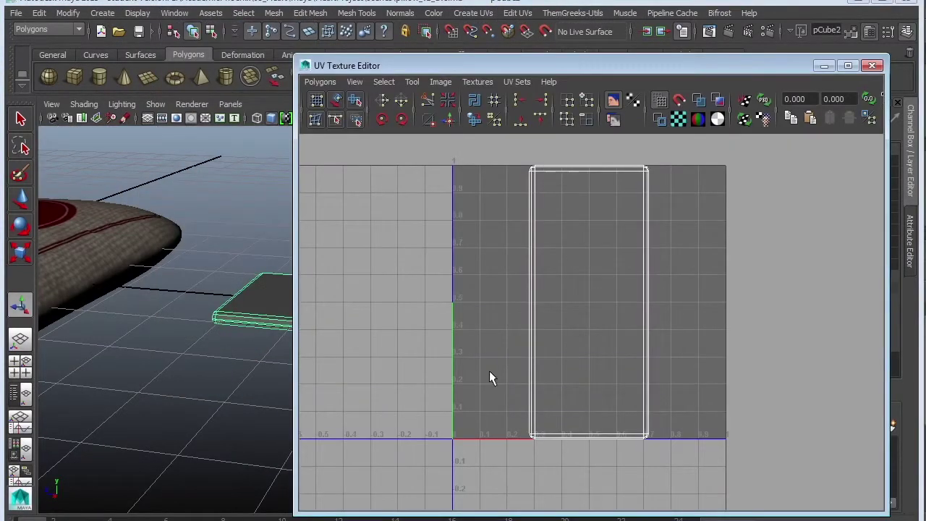
click(320, 82)
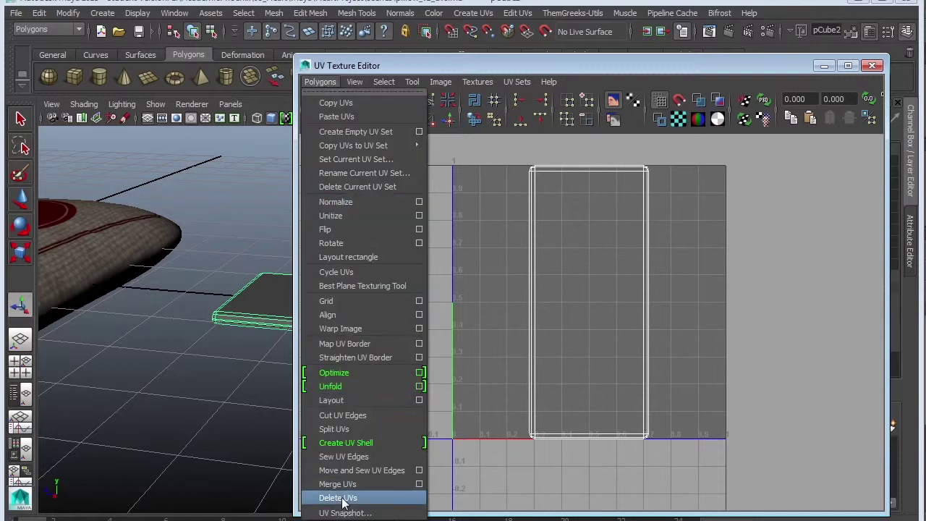
click(358, 512)
click(563, 166)
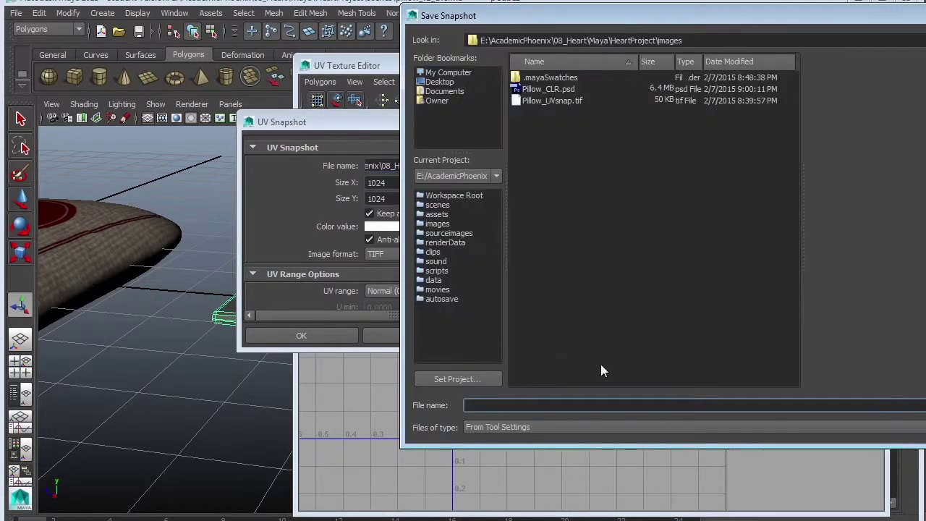
text(LoveNote_uvsnap)
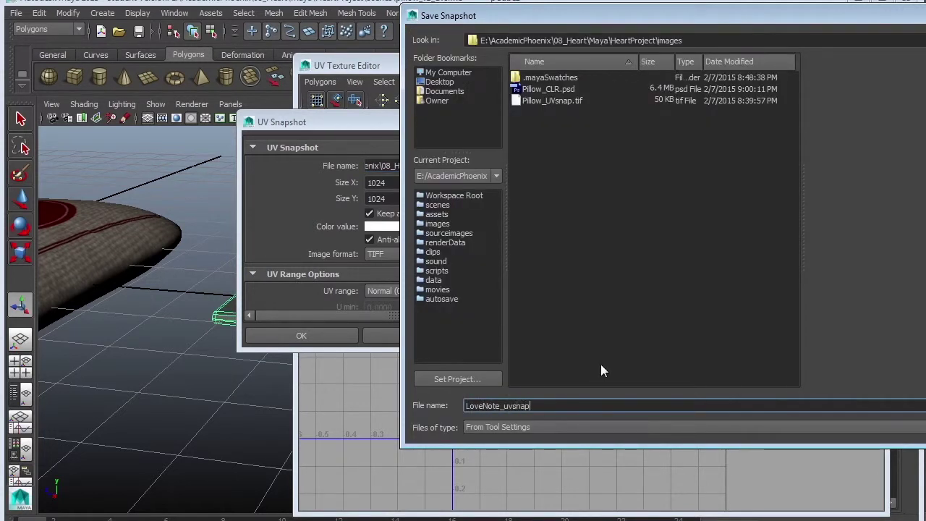
key(Return)
click(297, 335)
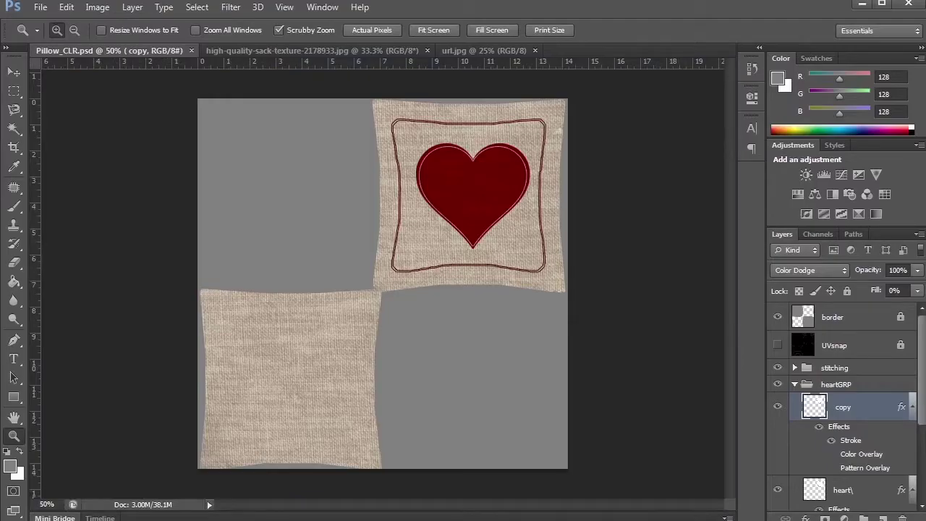
Switch to the HeartProject images folder and open the LoveNote_uvsnap file in Photoshop
key(alt+Tab)
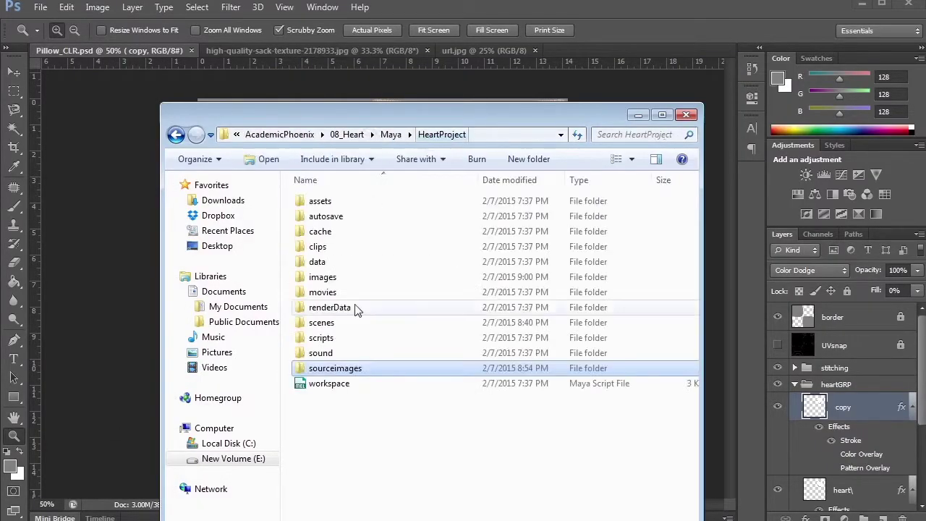
double_click(327, 279)
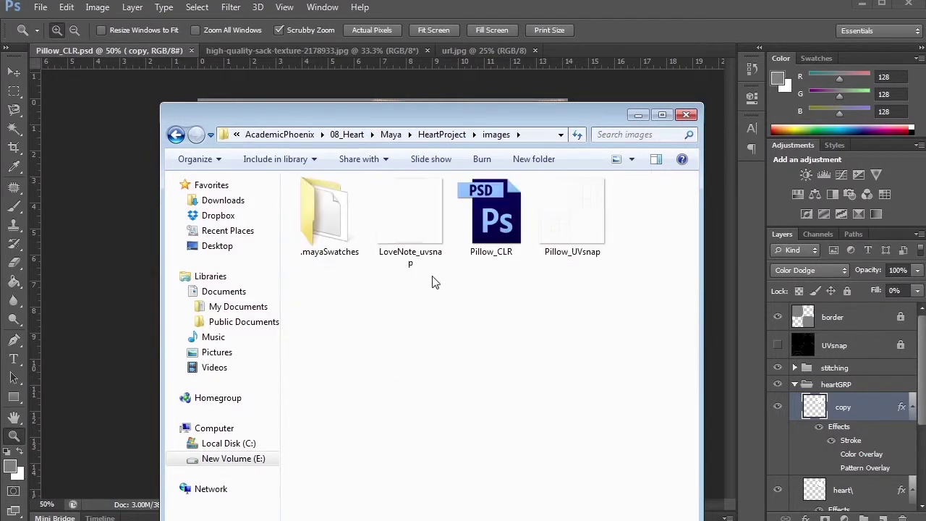
drag(411, 217, 617, 58)
Delete the snapshot's extra alpha channel and convert the Background into a layer named uvsnap
click(818, 234)
drag(826, 362, 903, 518)
click(783, 236)
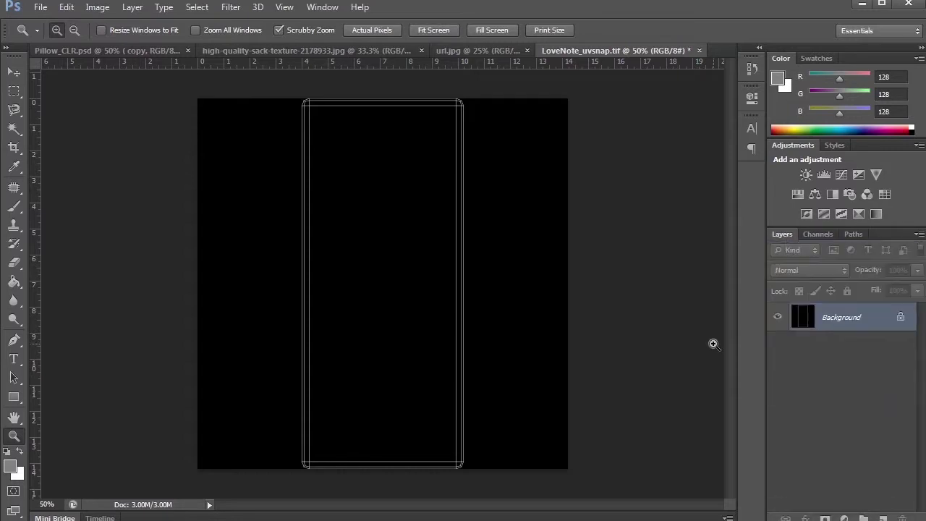
double_click(847, 320)
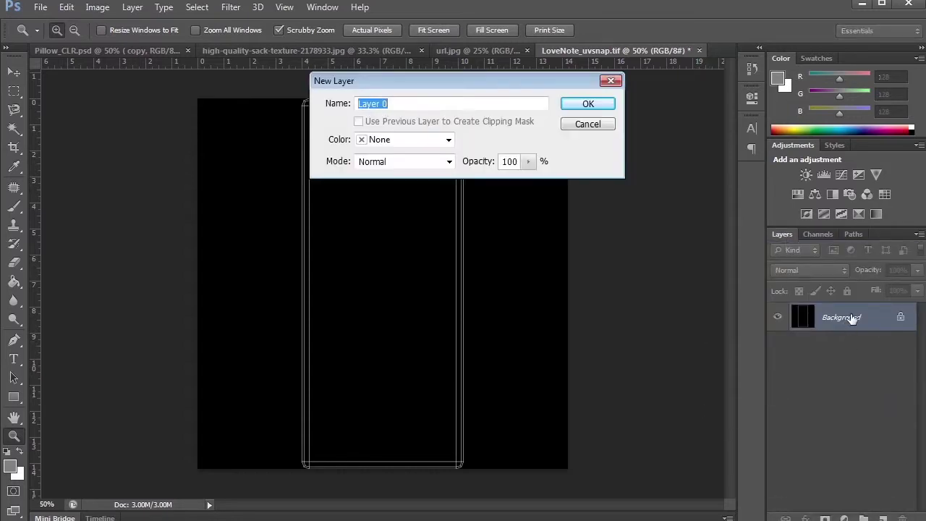
text(uvsnap)
key(Return)
Paste the copied burlap texture from url.jpg into the LoveNote_uvsnap document as a new layer
click(384, 51)
click(470, 52)
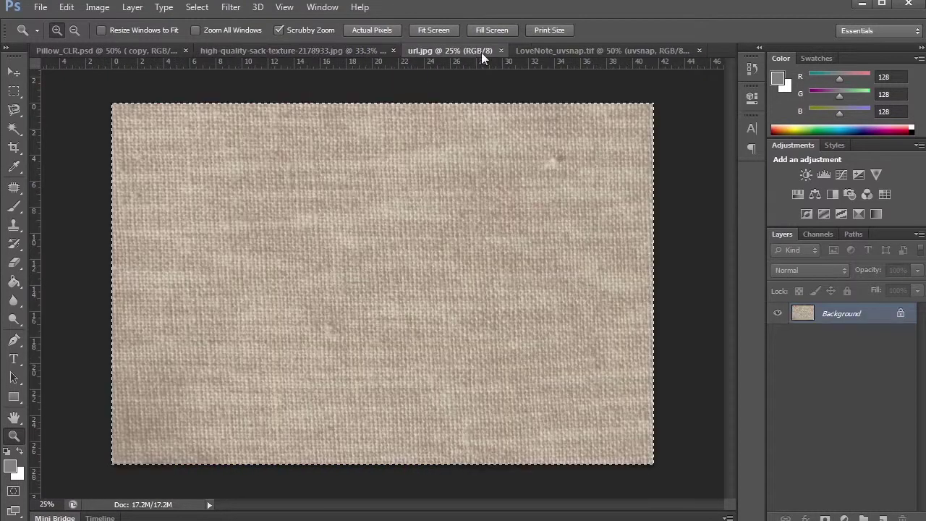
click(552, 52)
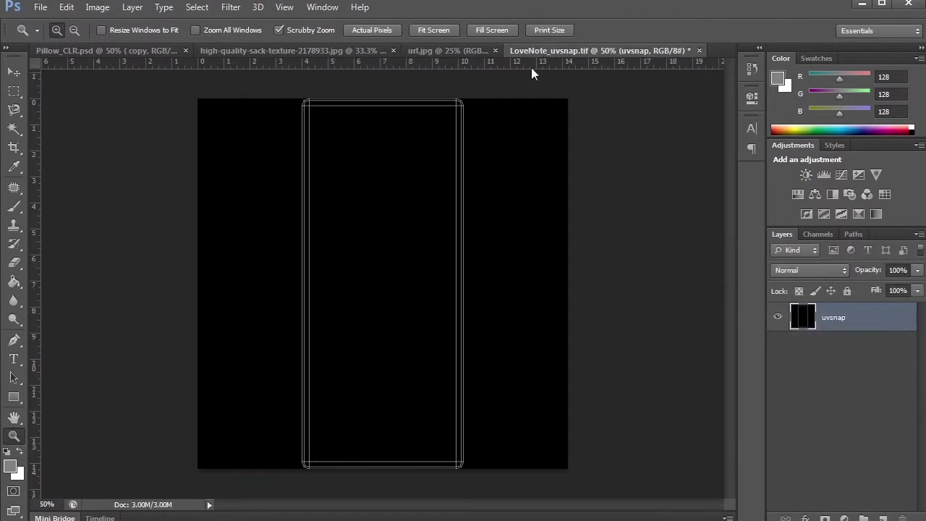
key(ctrl+v)
Scale the burlap layer down, rotate it 90 degrees and position it over the full height of the UV layout
key(ctrl+t)
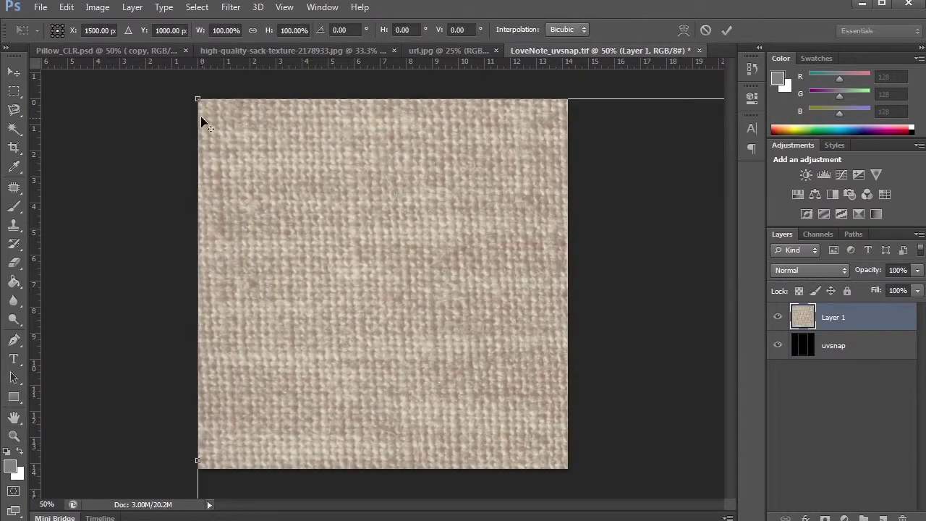
alt+shift+drag(200, 98, 506, 348)
drag(646, 400, 394, 197)
drag(699, 380, 317, 488)
drag(485, 244, 435, 273)
mouse_move(449, 198)
mouse_down()
mouse_move(468, 274)
mouse_move(457, 213)
mouse_up()
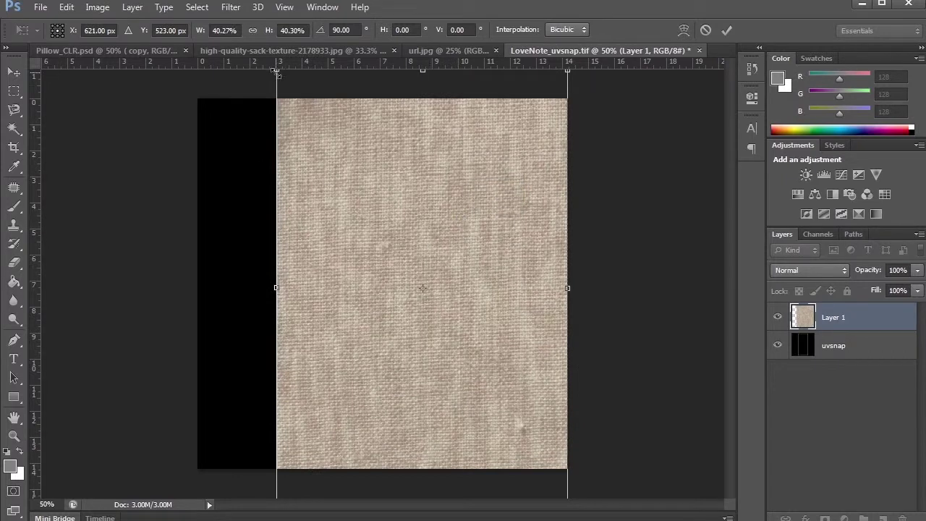
shift+drag(276, 71, 333, 152)
drag(366, 204, 323, 149)
shift+drag(527, 450, 542, 475)
key(Return)
Place the burlap layer below uvsnap and set the uvsnap layer's blend mode to Screen
drag(810, 317, 856, 373)
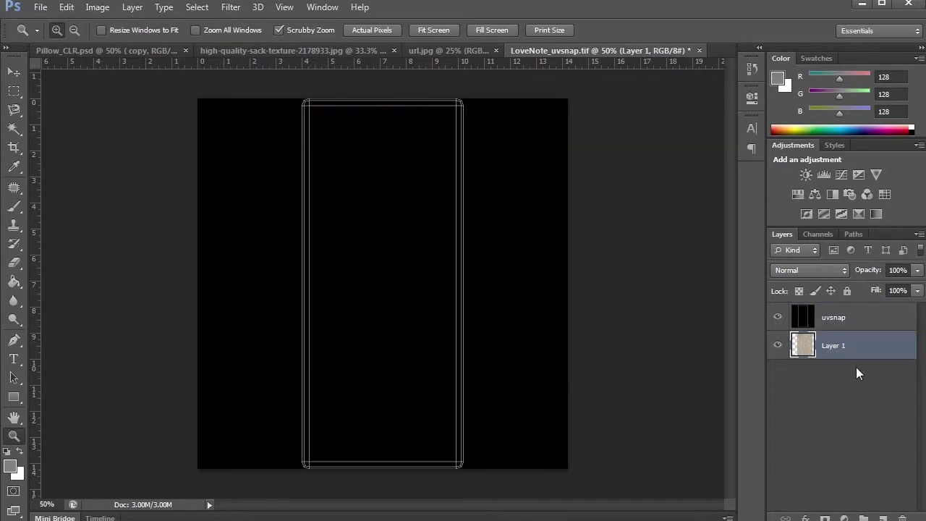
click(855, 319)
click(814, 273)
click(817, 27)
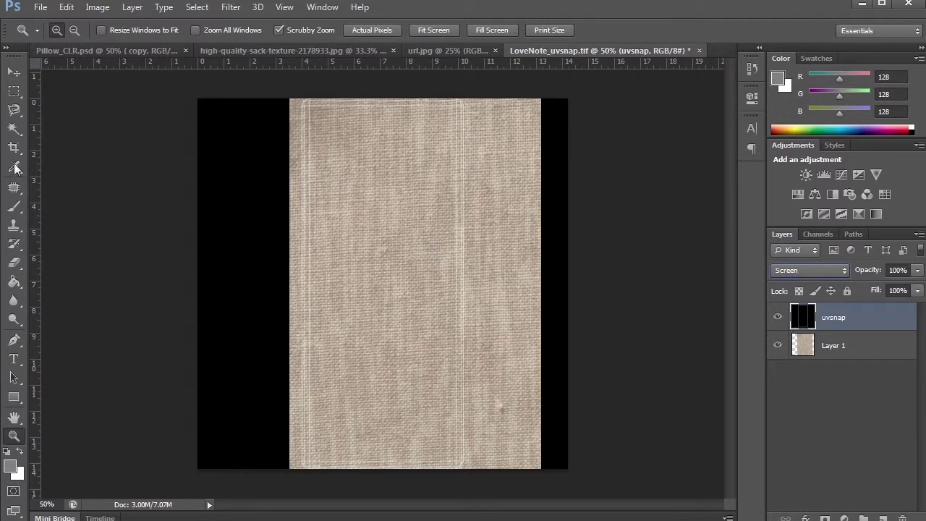
Select the areas on both sides of the UV shell with the Magic Wand and add a new layer above uvsnap
click(14, 129)
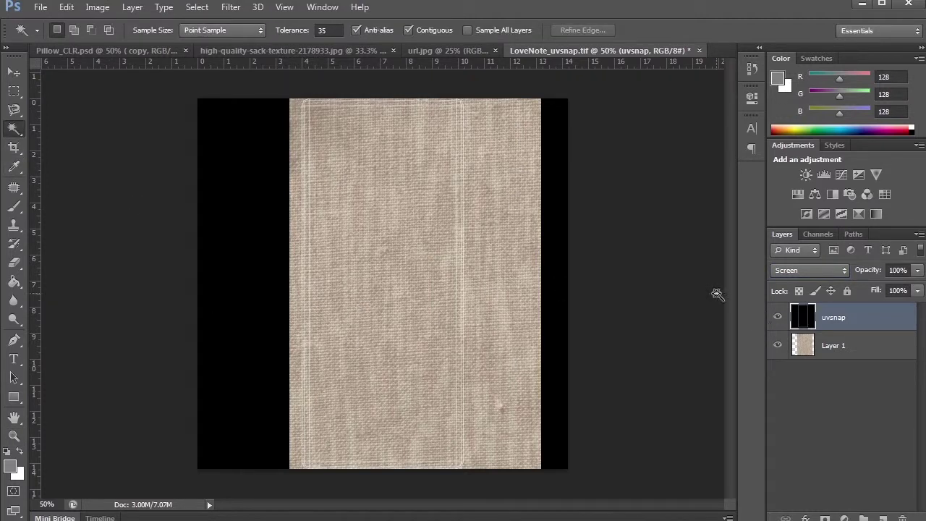
click(559, 277)
shift+click(252, 245)
click(882, 518)
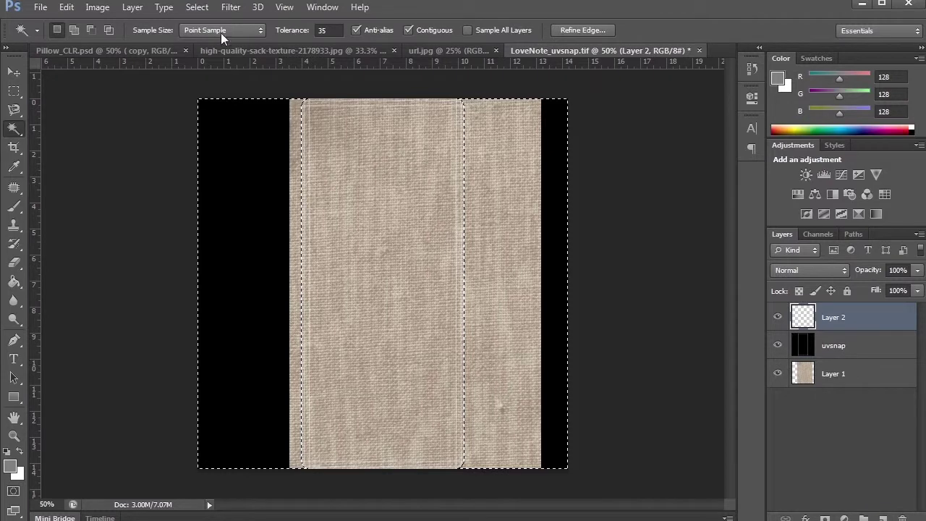
Contract the selection by 10 pixels and fill it with the gray foreground color
click(197, 7)
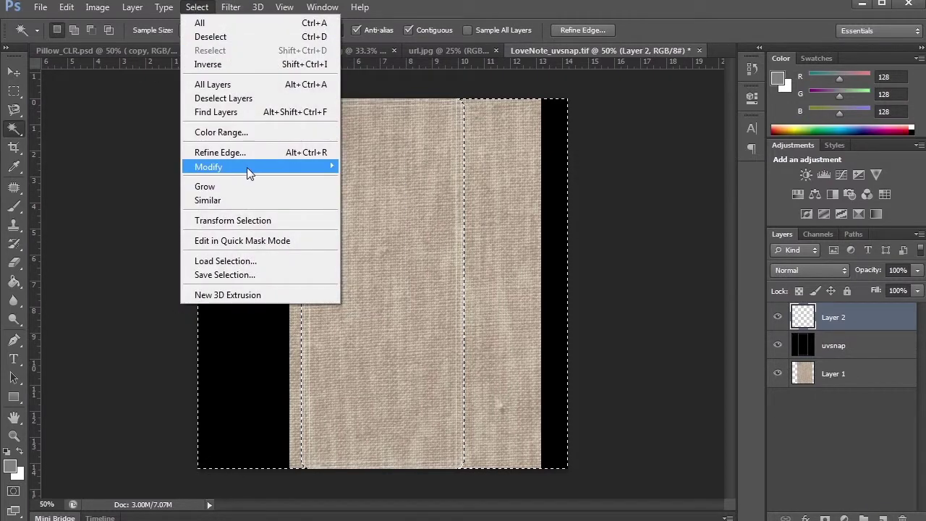
mouse_move(247, 168)
click(149, 207)
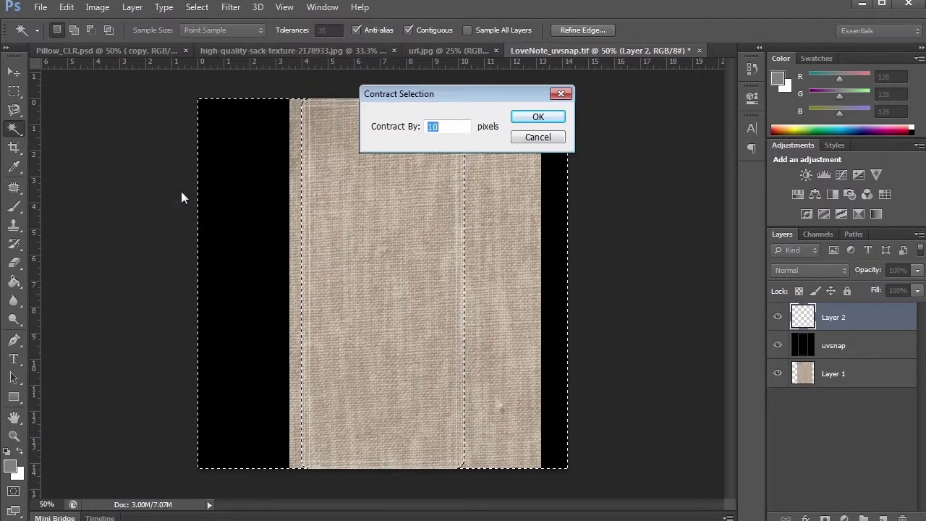
key(Return)
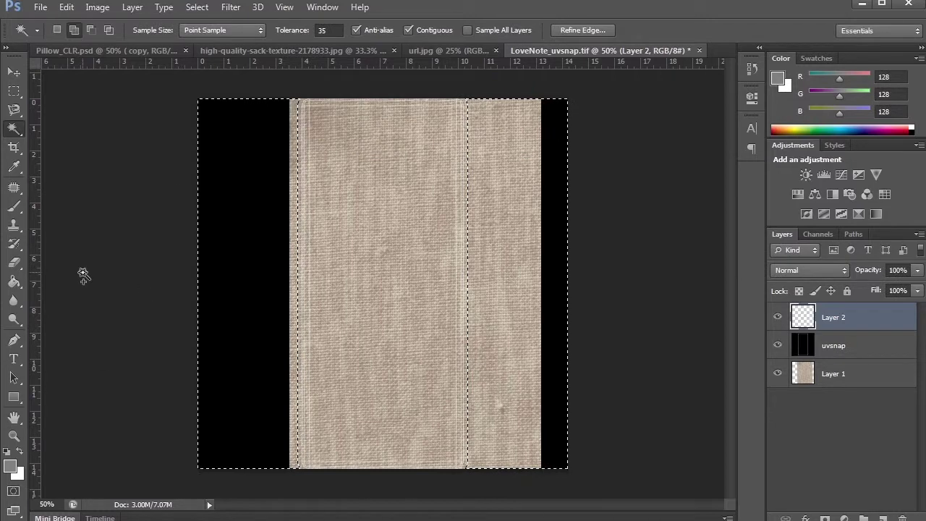
key(alt+BackSpace)
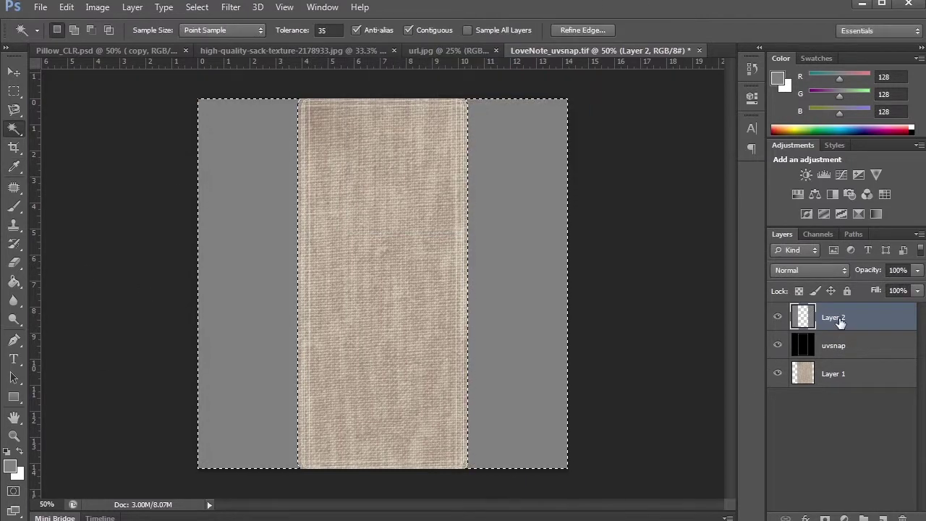
Rename the gray side-fill layer as border and clear the selection
double_click(830, 318)
text(border)
key(Return)
key(ctrl+d)
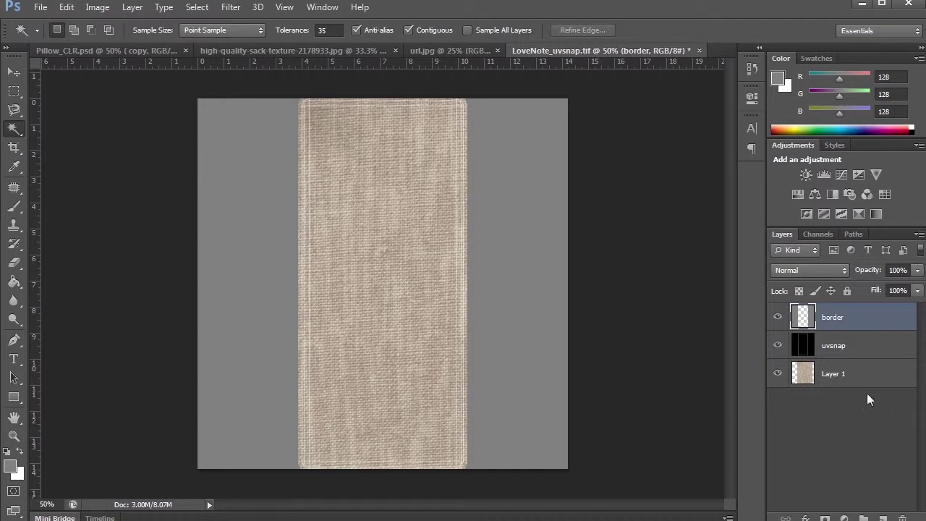
Select the inner rectangle of the uvsnap layout and fill it with gray on a new layer beneath uvsnap
click(882, 345)
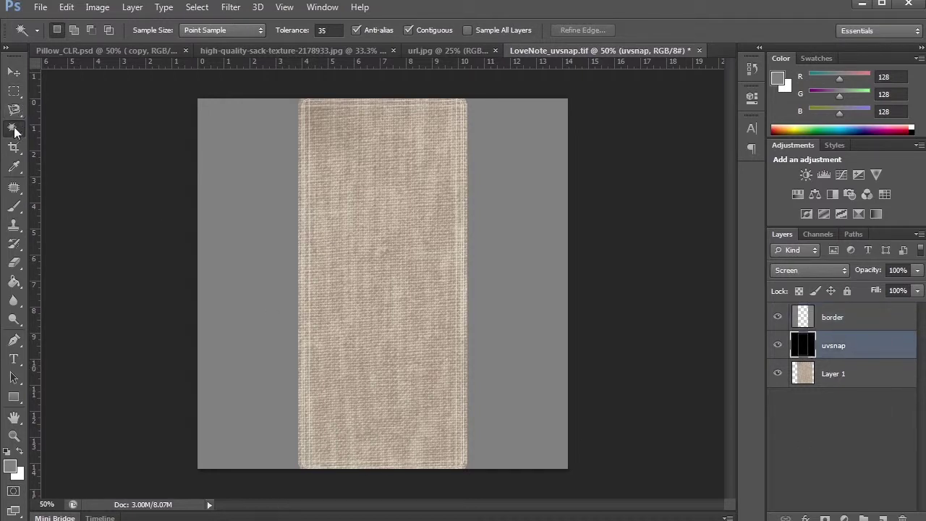
click(417, 217)
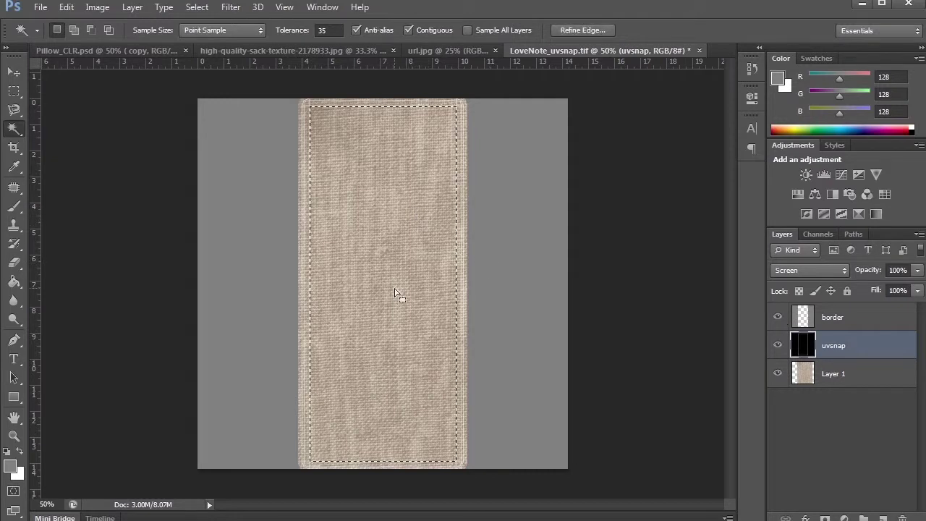
click(883, 519)
drag(833, 360, 844, 394)
key(shift+F5)
key(Return)
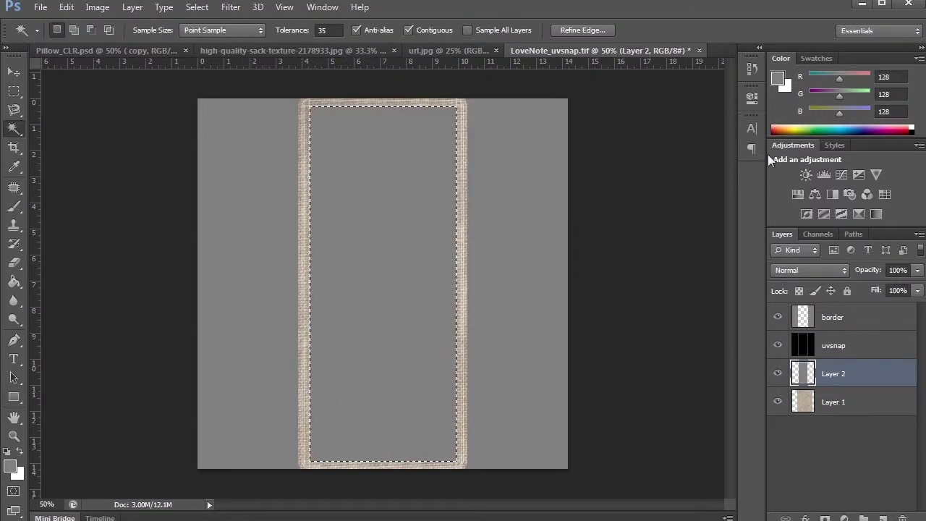
Add a 2 px outside Stroke layer style to the inner rectangle's layer
double_click(891, 375)
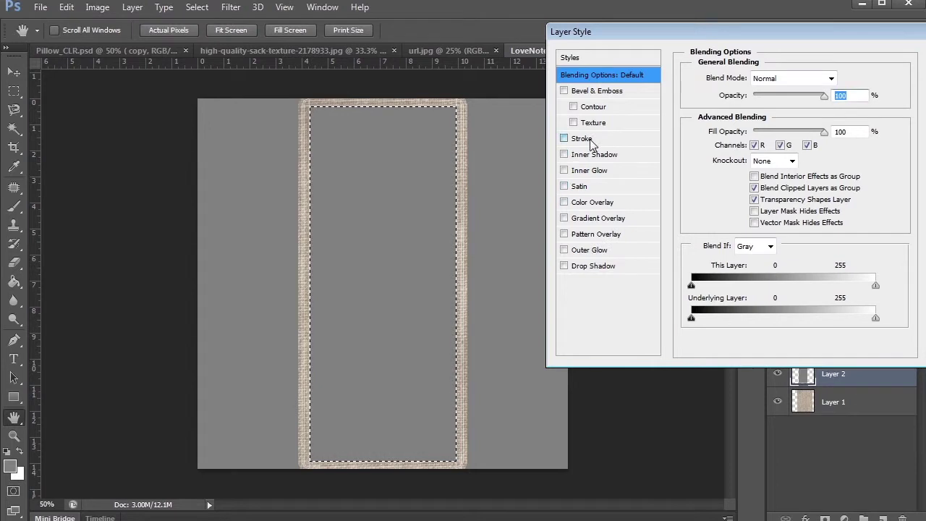
click(566, 139)
drag(838, 79, 768, 69)
text(2)
key(Return)
Set the rectangle's stroke color to dark red b30000 and lower the layer's Fill to 0%
double_click(839, 407)
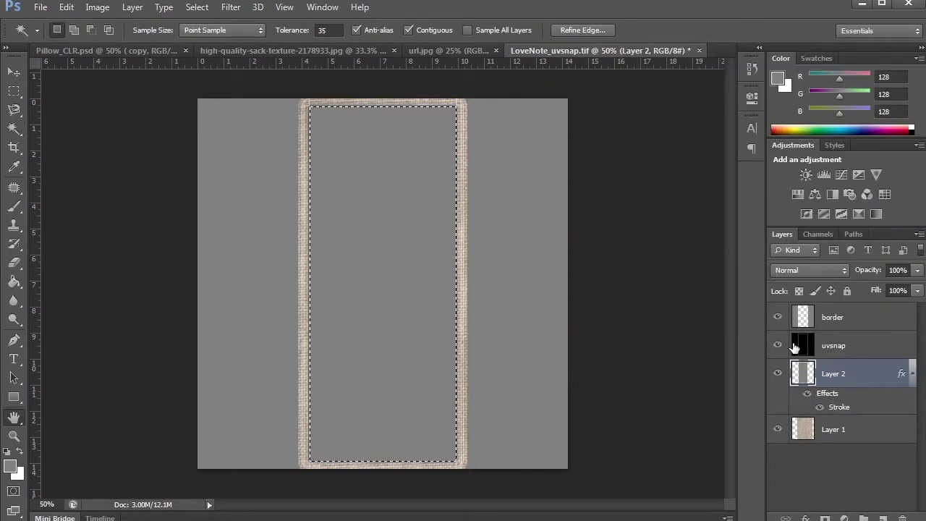
click(727, 176)
text(178)
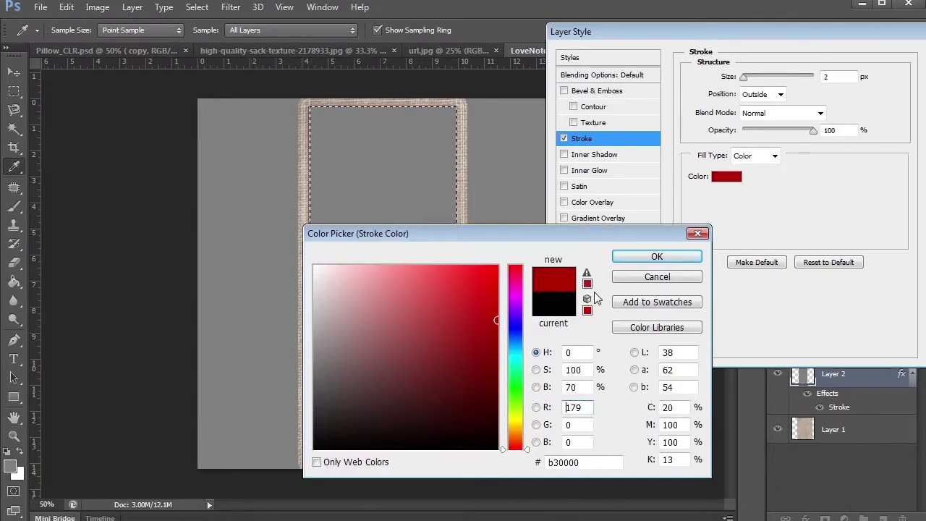
click(657, 256)
key(Return)
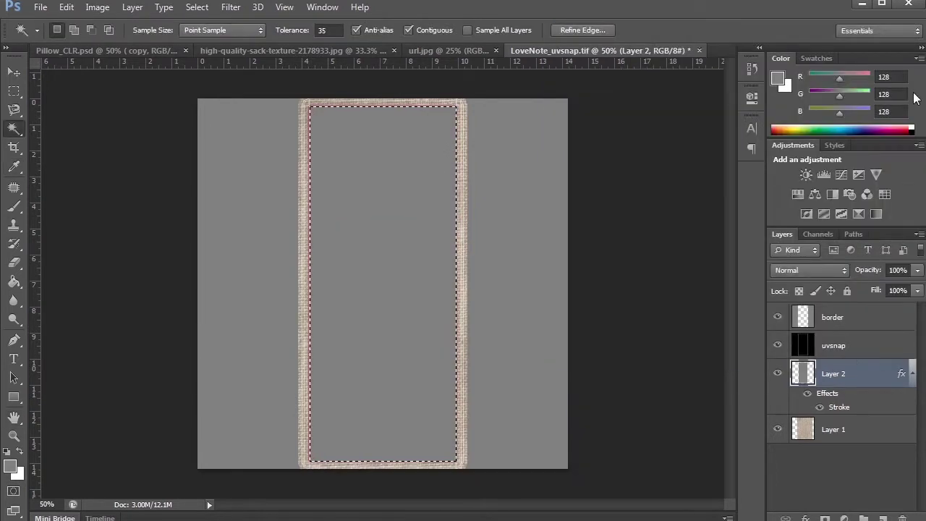
click(918, 290)
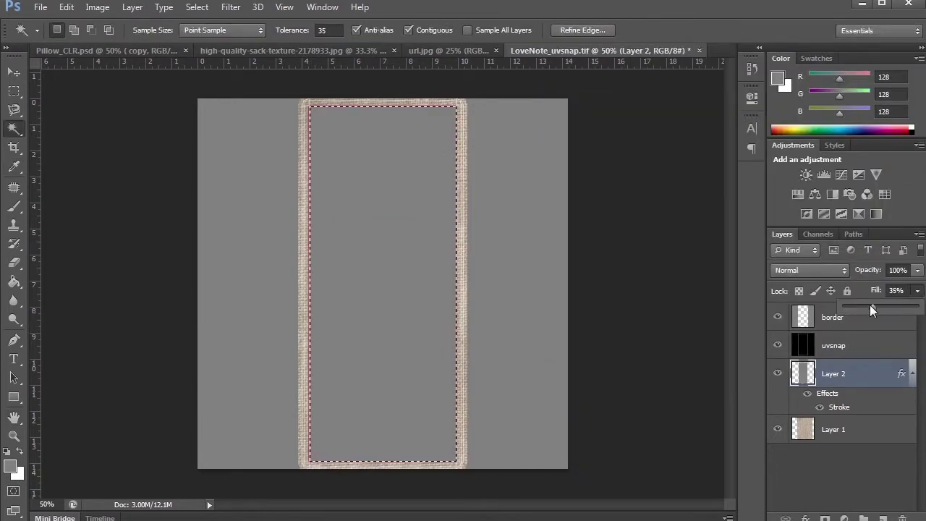
click(848, 384)
Lock the uvsnap and border layers, reselect the stroked rectangle's layer and clear the selection
click(857, 349)
click(849, 293)
click(862, 322)
click(849, 293)
click(853, 372)
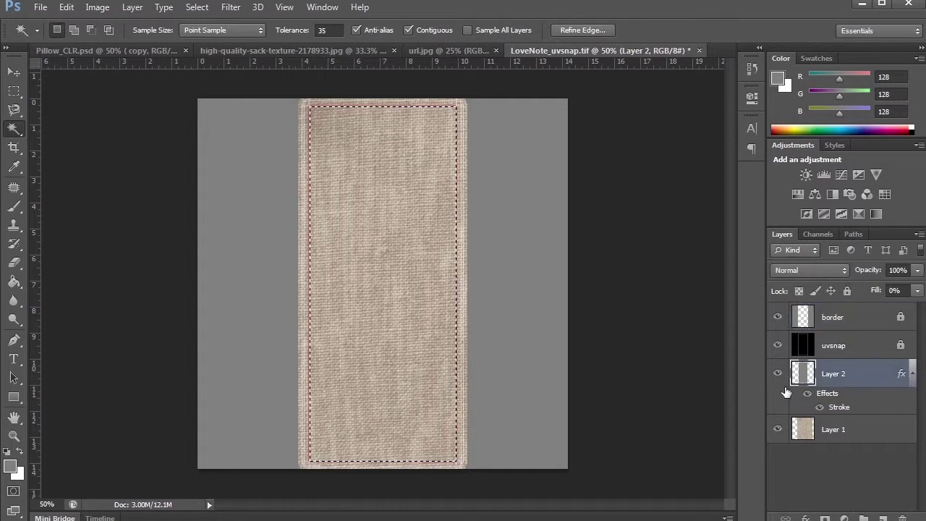
click(619, 339)
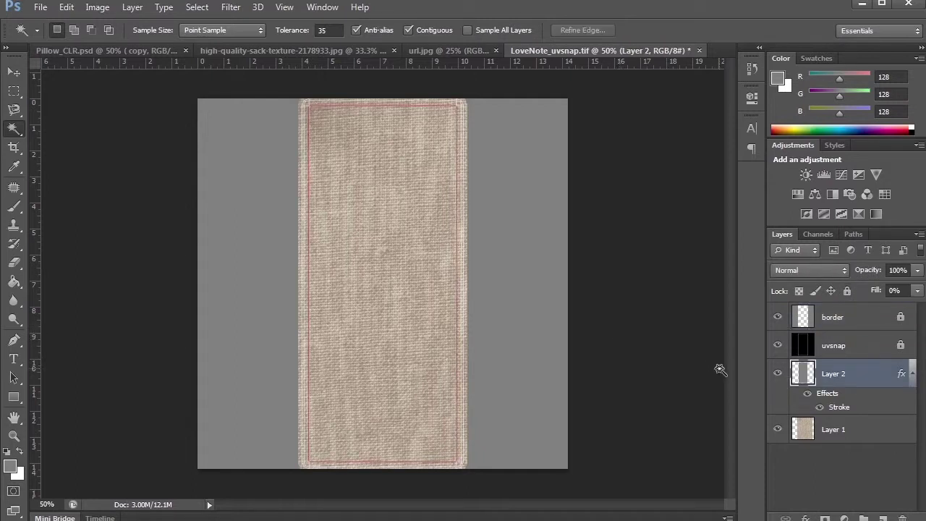
Hide the uvsnap layer and add the text LOVE NOTE on the burlap inside the red outline
click(779, 346)
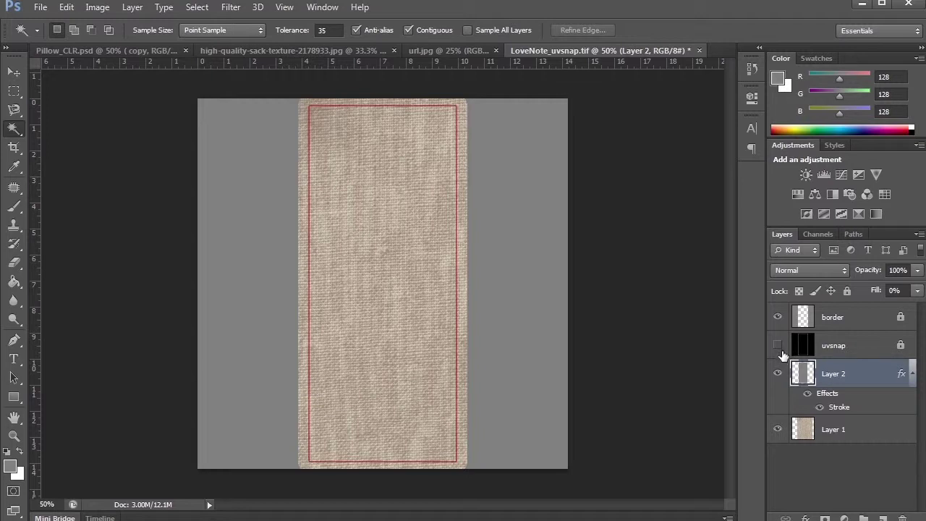
click(13, 359)
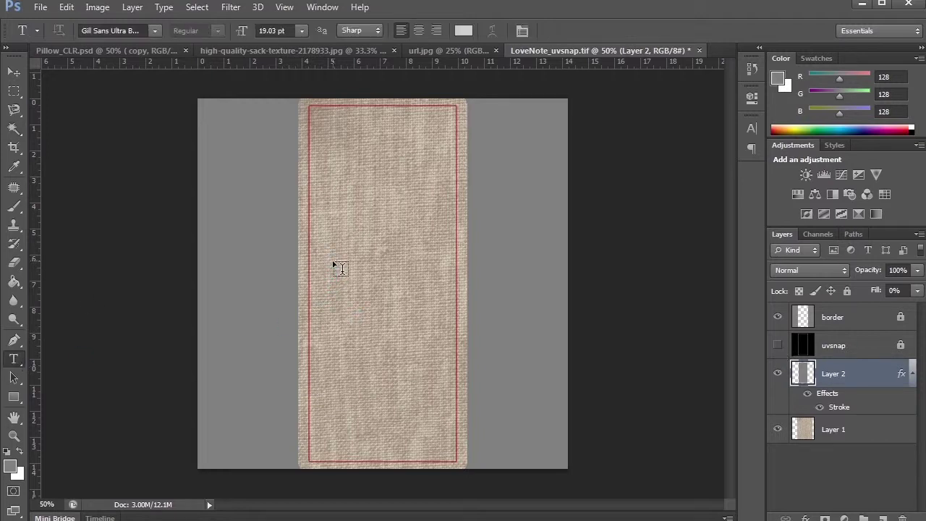
click(340, 272)
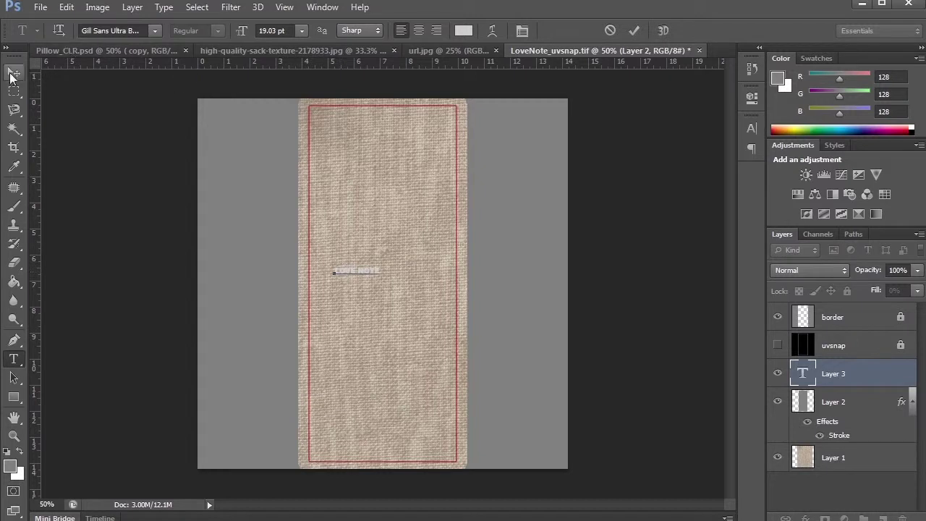
click(13, 72)
Enlarge the LOVE NOTE text, rotate it 90° counterclockwise and position it lengthwise inside the red outline
key(ctrl+t)
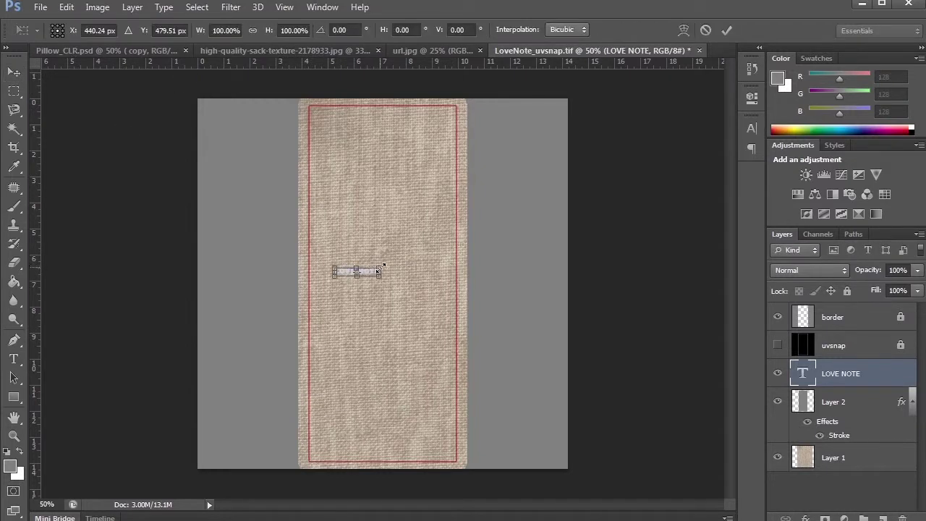
drag(383, 266, 438, 155)
drag(455, 188, 402, 304)
drag(409, 393, 420, 437)
key(Return)
Change the font of the LOVE NOTE text to Juice ITC
click(13, 359)
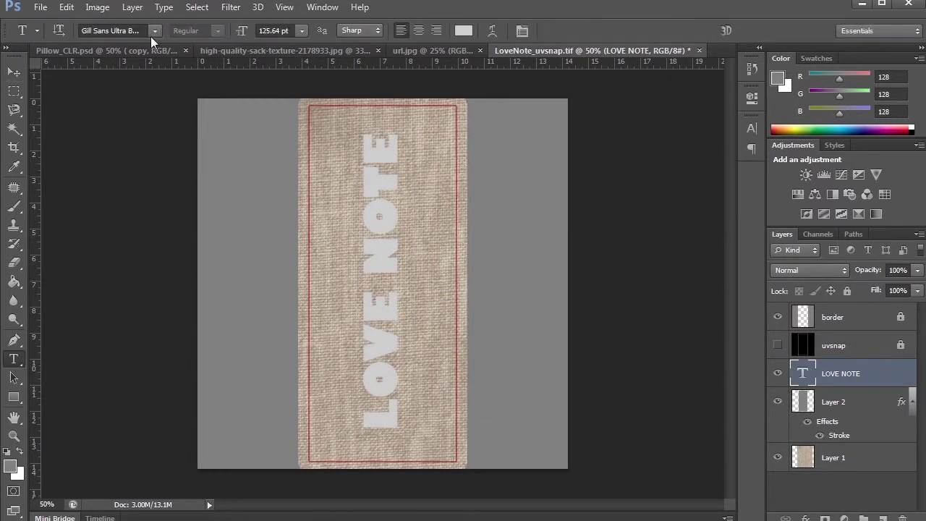
click(154, 30)
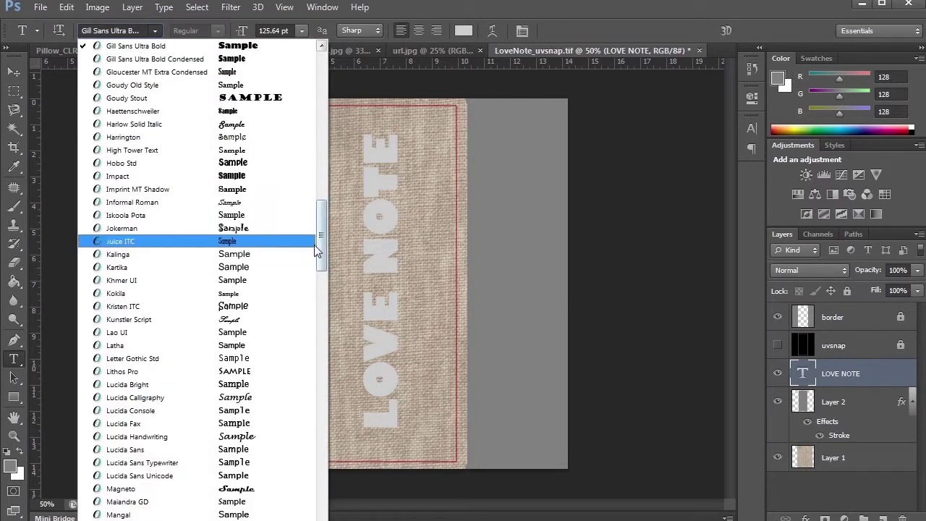
click(286, 241)
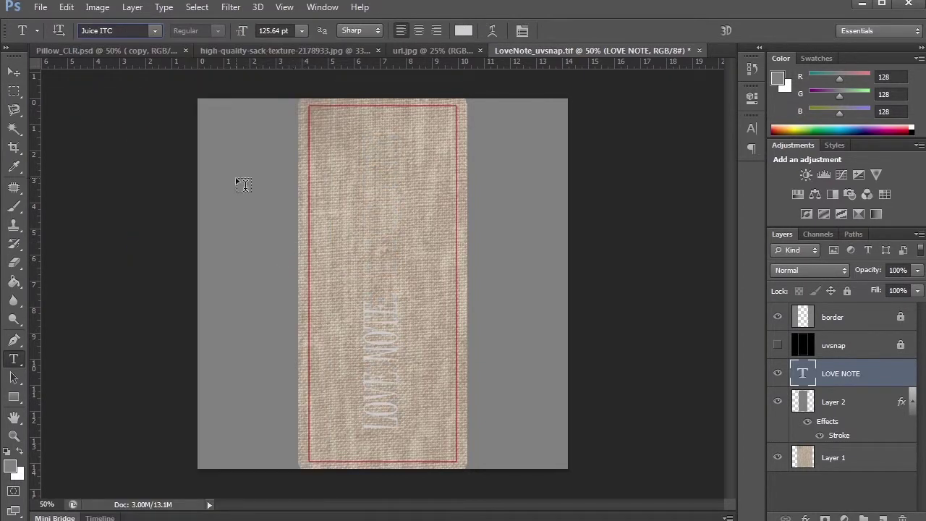
Scale up the LOVE NOTE text proportionally and center it inside the red outline
click(15, 73)
key(ctrl+t)
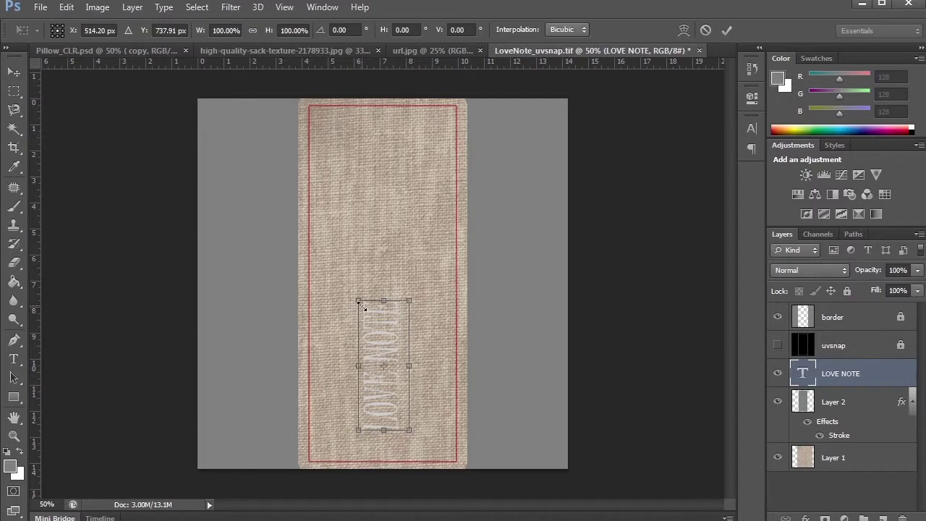
shift+drag(360, 307, 304, 113)
drag(352, 170, 383, 205)
key(Return)
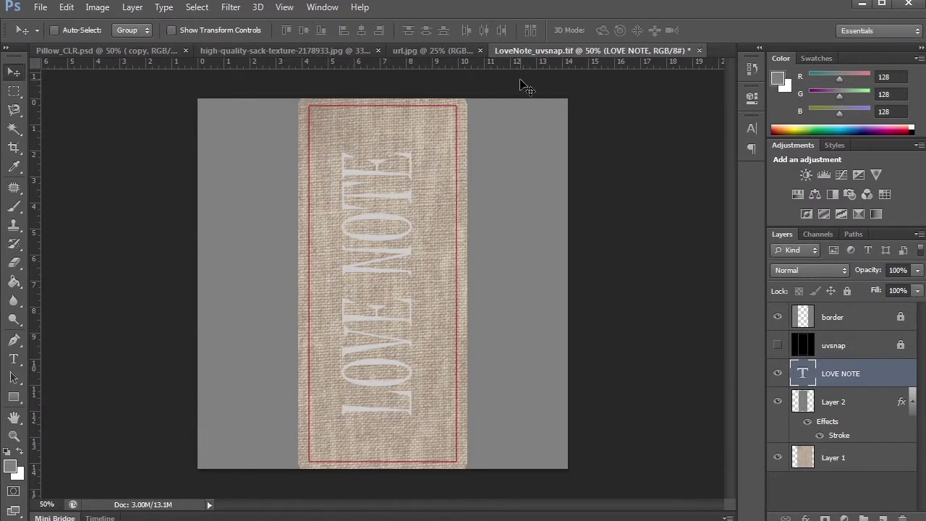
Add a Color Overlay to the LOVE NOTE layer using dark red b30000 sampled from the red outline
double_click(901, 380)
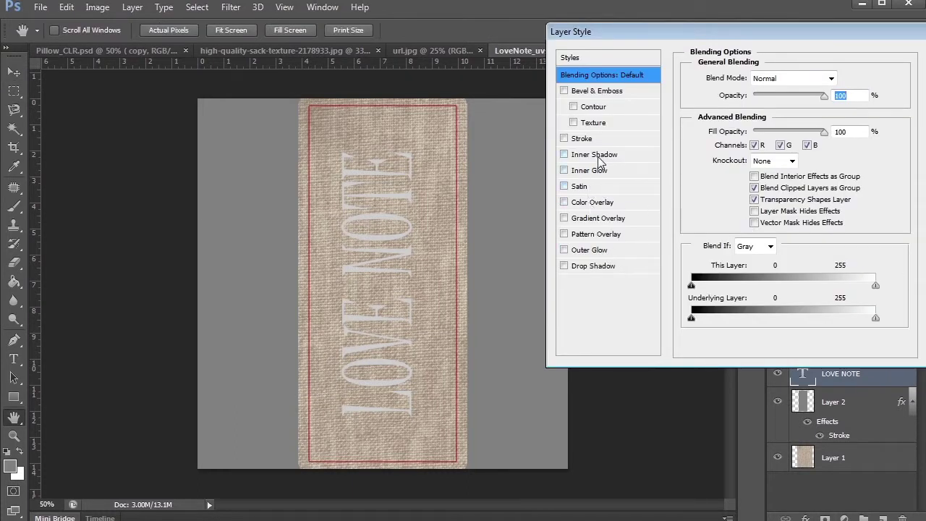
click(591, 203)
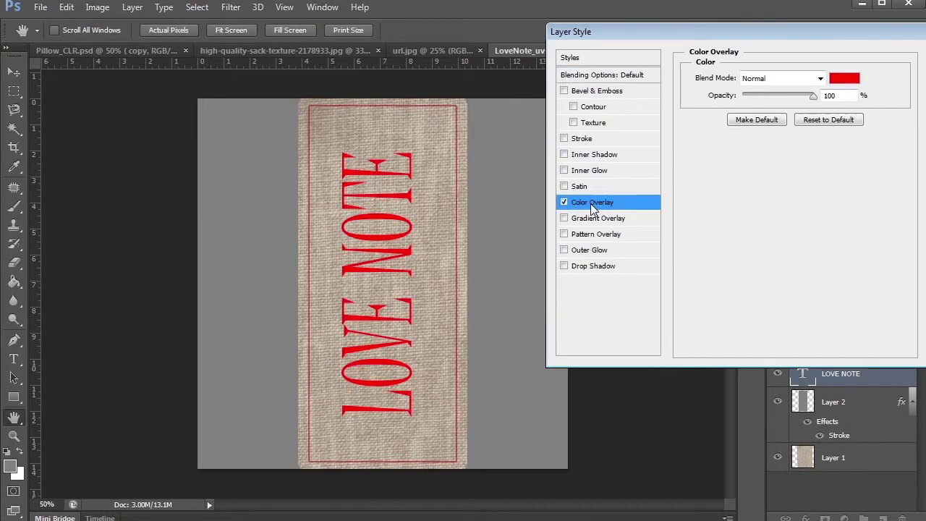
click(845, 79)
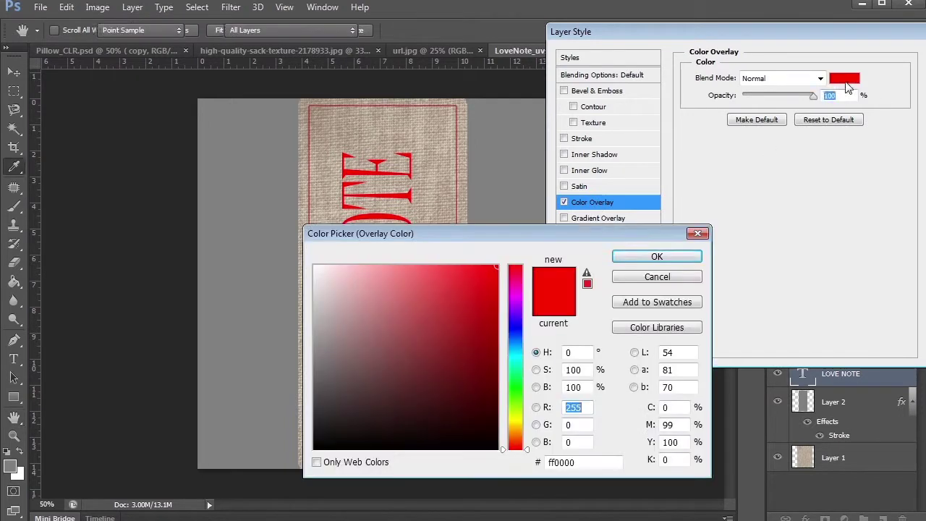
click(455, 112)
drag(460, 159, 455, 157)
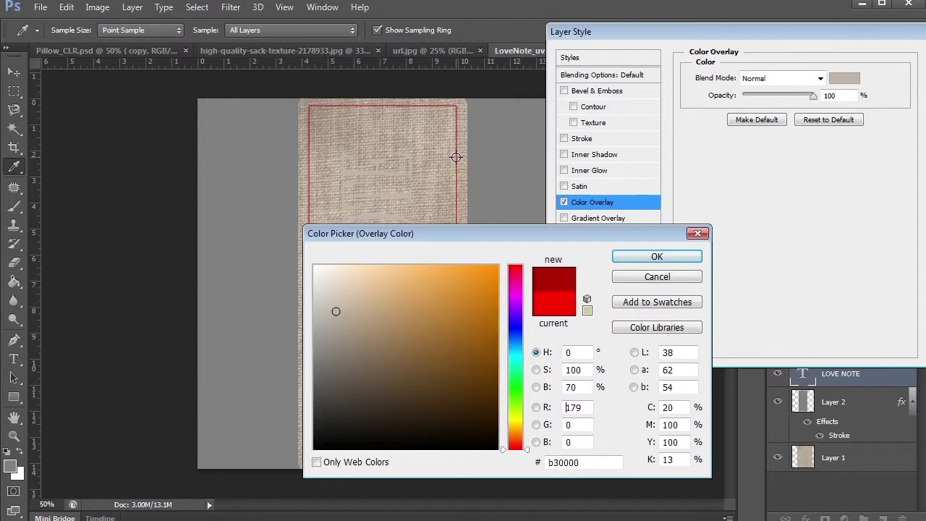
click(655, 256)
Set the text's Color Overlay blend mode to Linear Burn
click(773, 85)
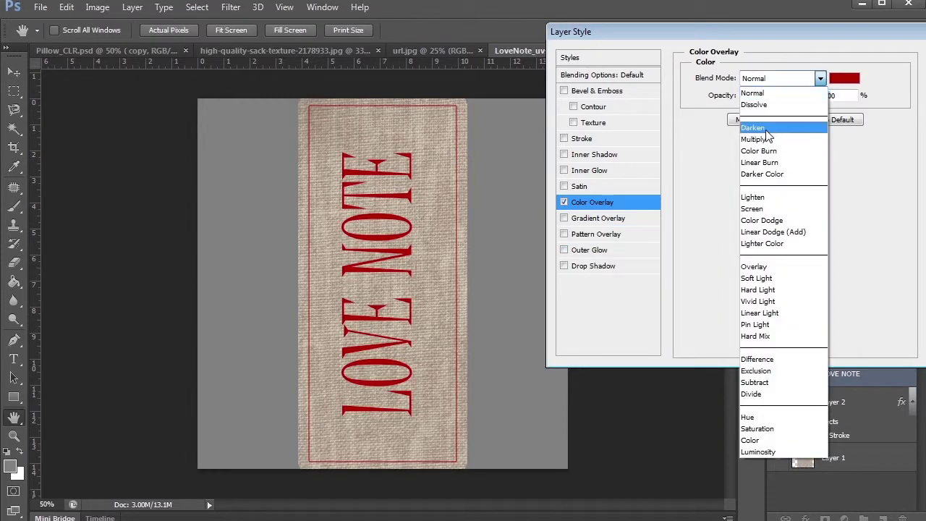
click(771, 123)
key(Down)
key(Down)
key(Down)
Add a Pattern Overlay to the LOVE NOTE text with the gray woven-line pattern, at 51% opacity and about 83% scale
click(565, 235)
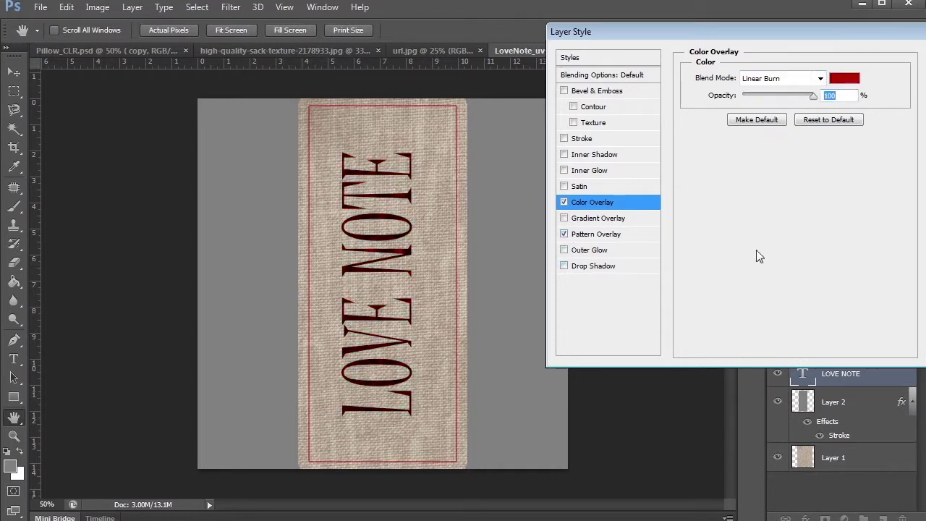
click(601, 235)
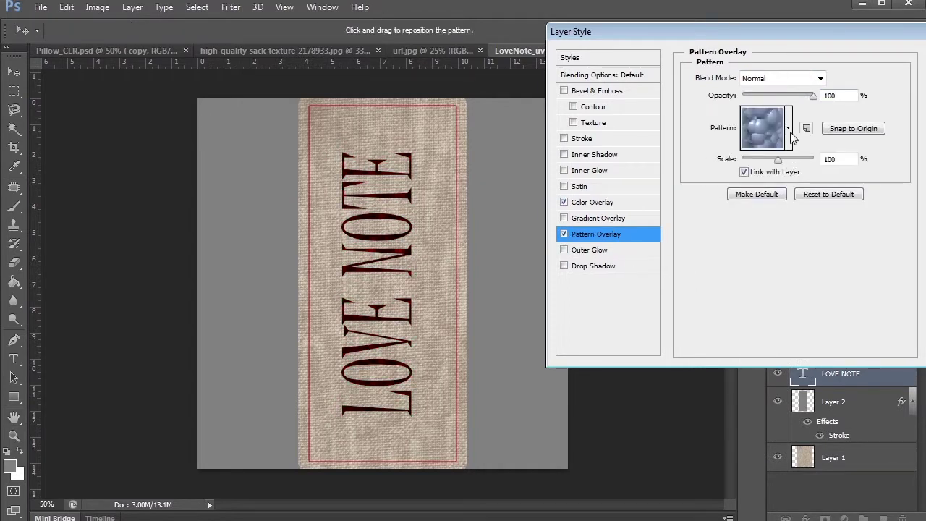
click(789, 128)
click(744, 179)
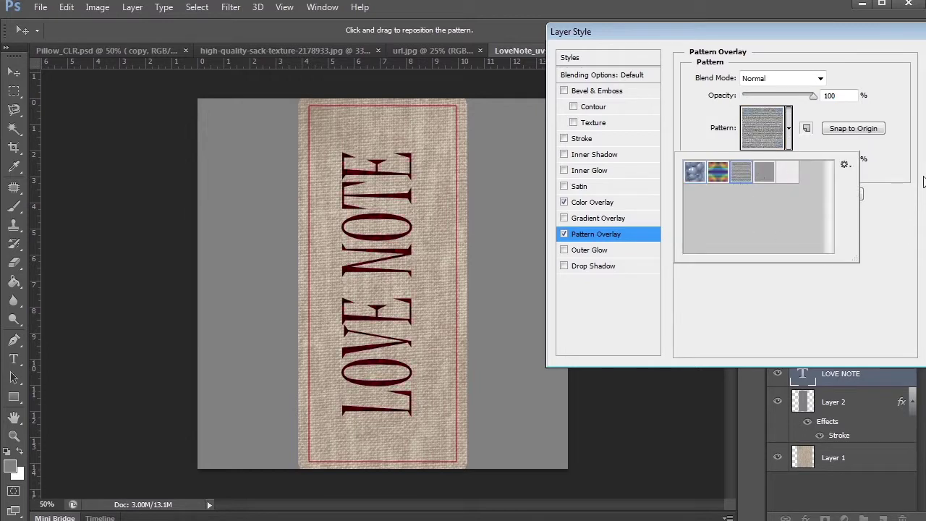
click(907, 230)
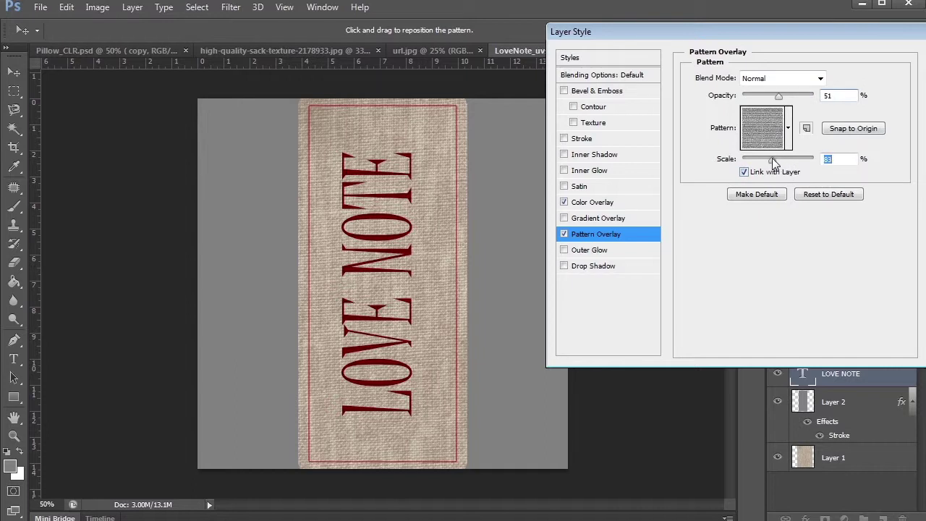
Change the text's Color Overlay to a brighter, fully saturated red and apply the layer style
click(618, 202)
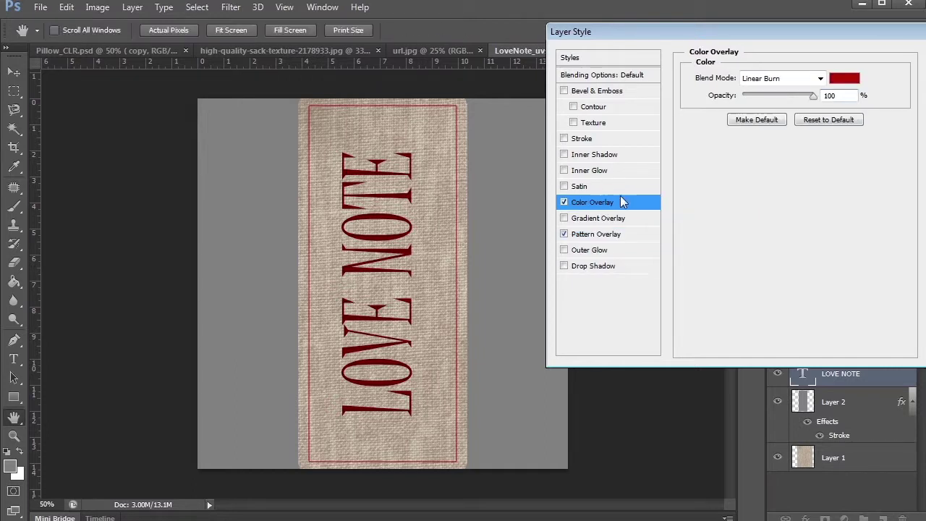
click(840, 79)
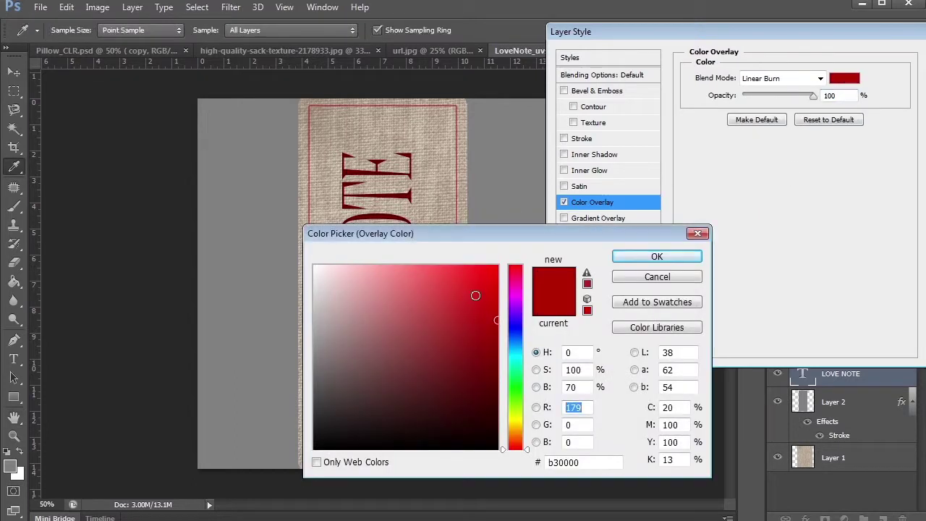
drag(476, 296, 504, 287)
click(656, 256)
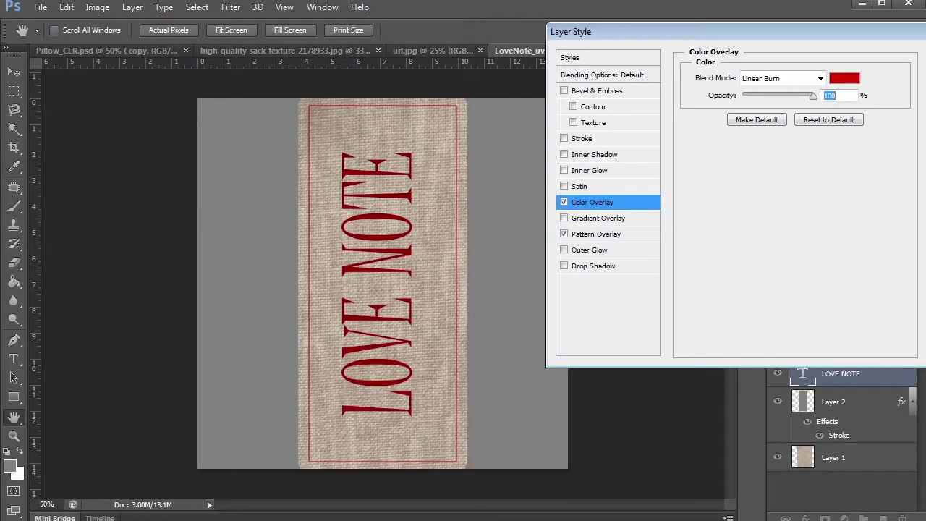
key(Return)
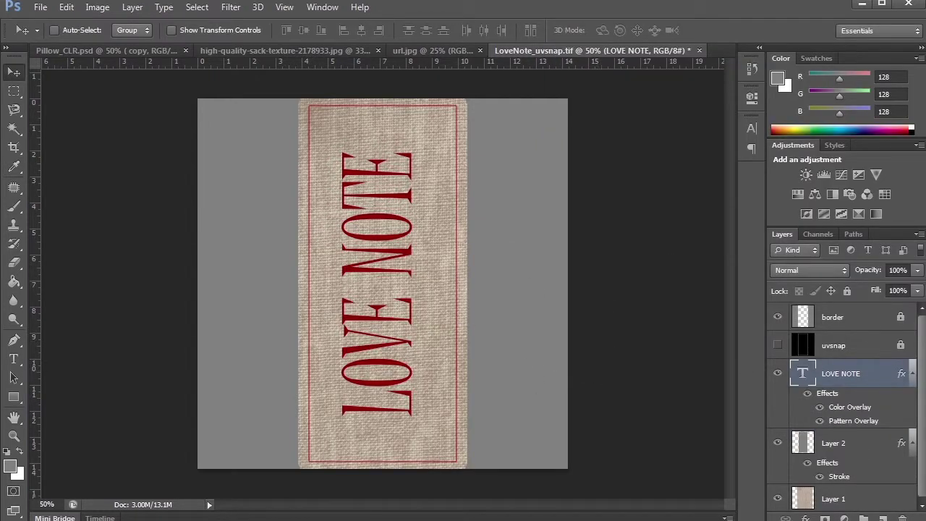
Put the LOVE NOTE text layer into a new layer group and set the group's blend mode to Darker Color
click(864, 518)
drag(841, 393, 857, 368)
click(850, 367)
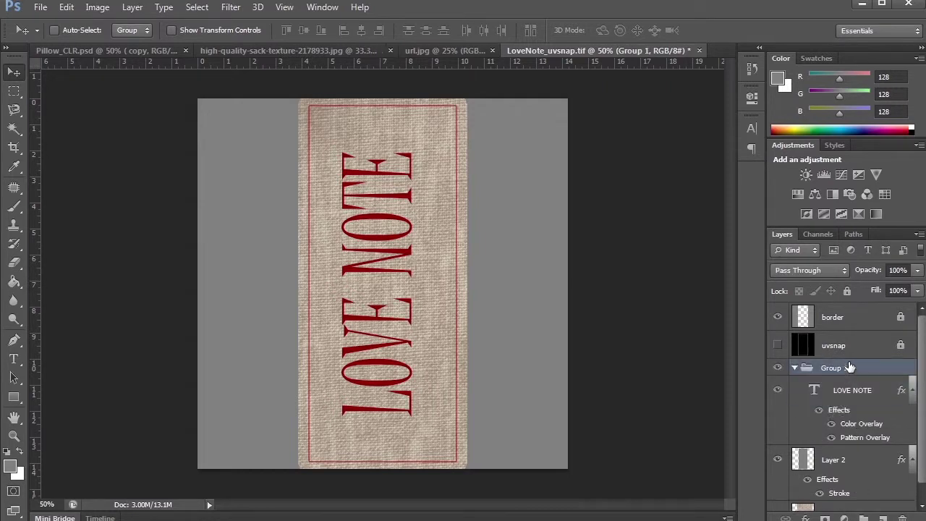
click(826, 269)
click(792, 1)
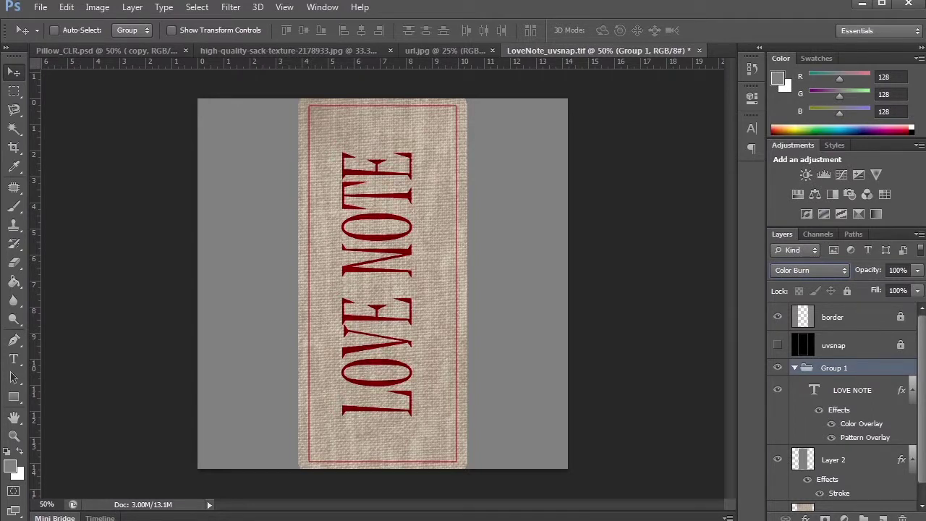
Save the document in Photoshop format as LoveNote_clr.psd in the images folder
key(ctrl+shift+s)
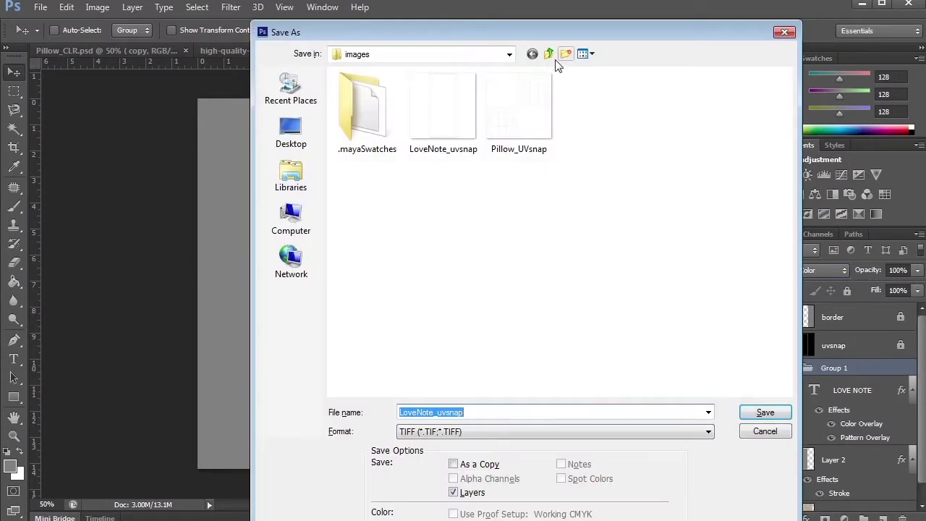
click(456, 432)
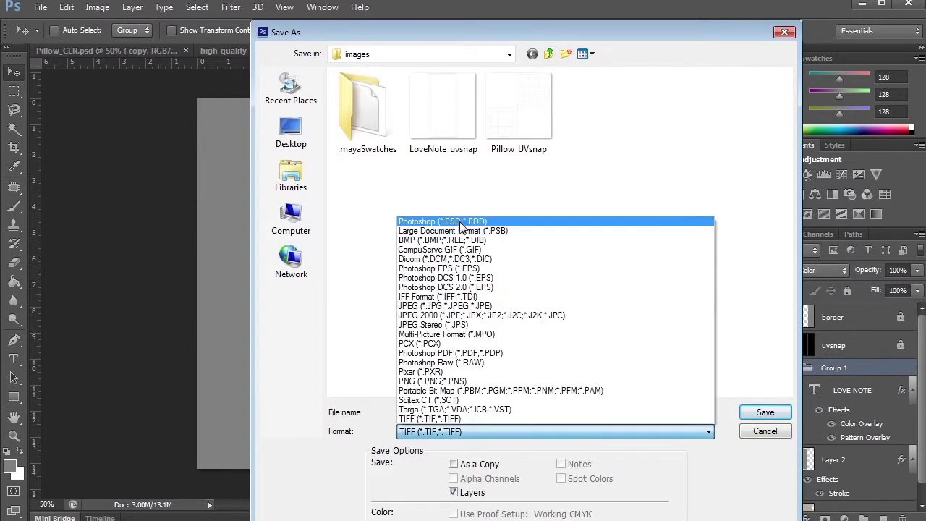
click(466, 221)
click(443, 413)
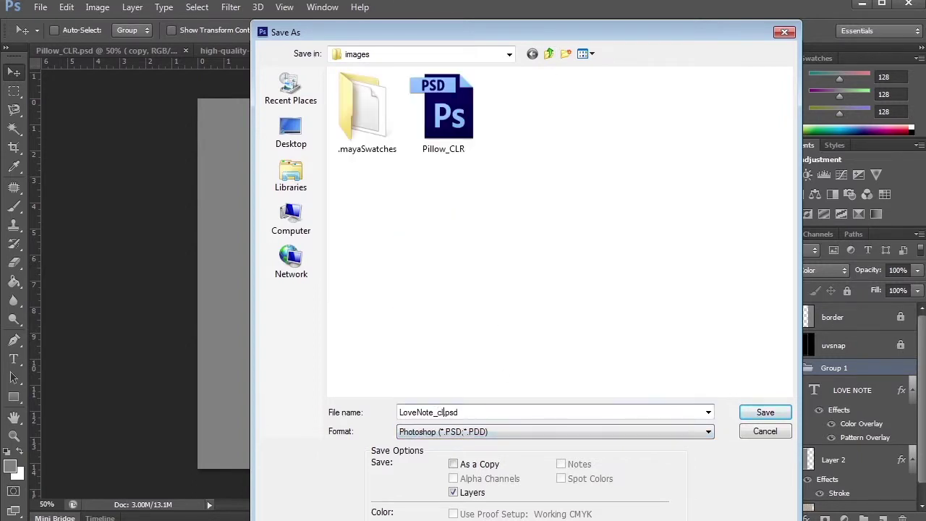
text(cl)
key(Return)
key(Return)
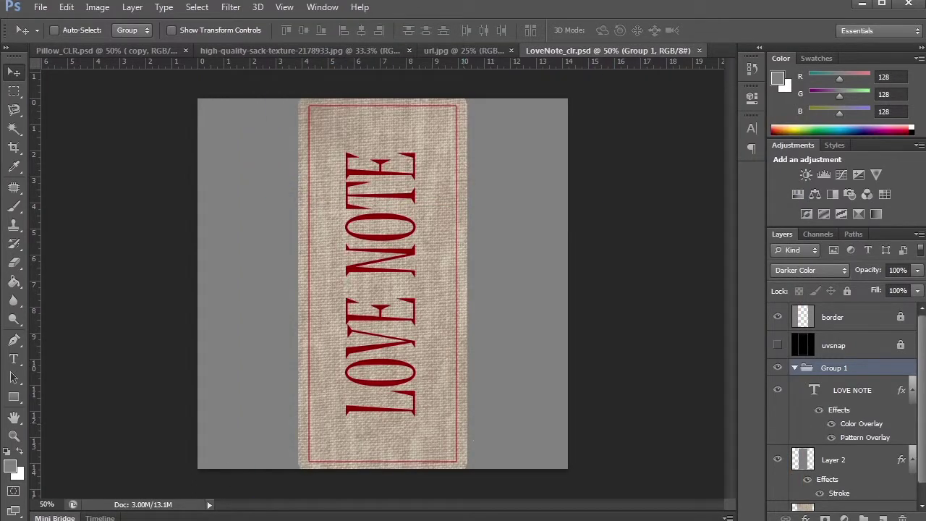
Switch to Maya, close the UV Texture Editor and assign a new Lambert material to the love-note slab
key(alt+Tab)
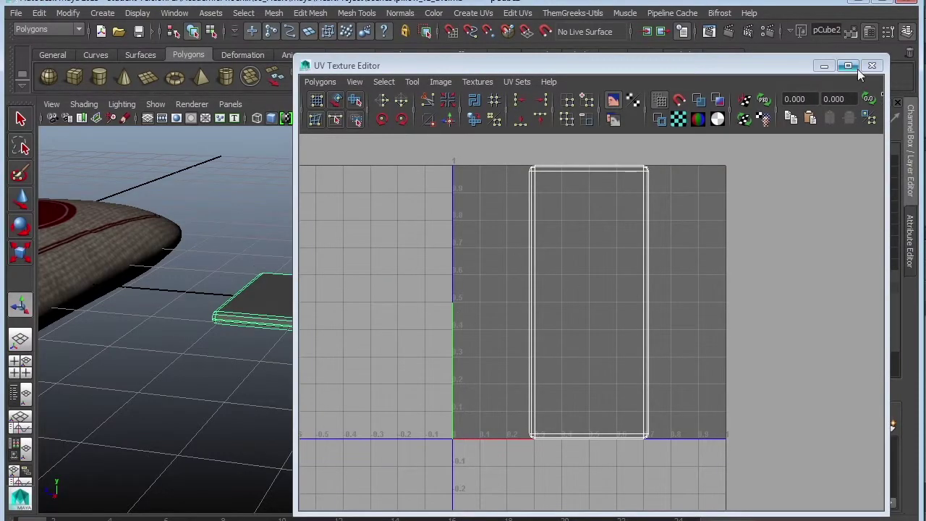
click(872, 66)
key(Caps_Lock)
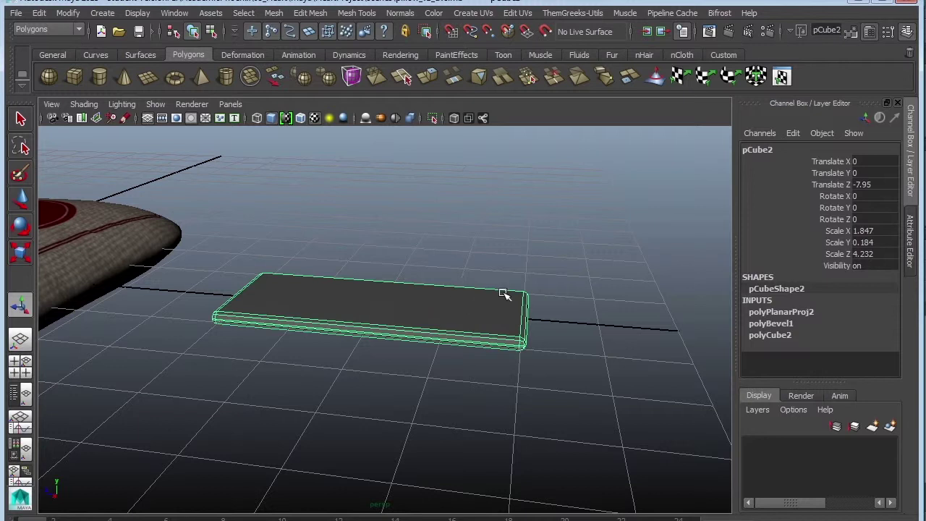
right_click(520, 343)
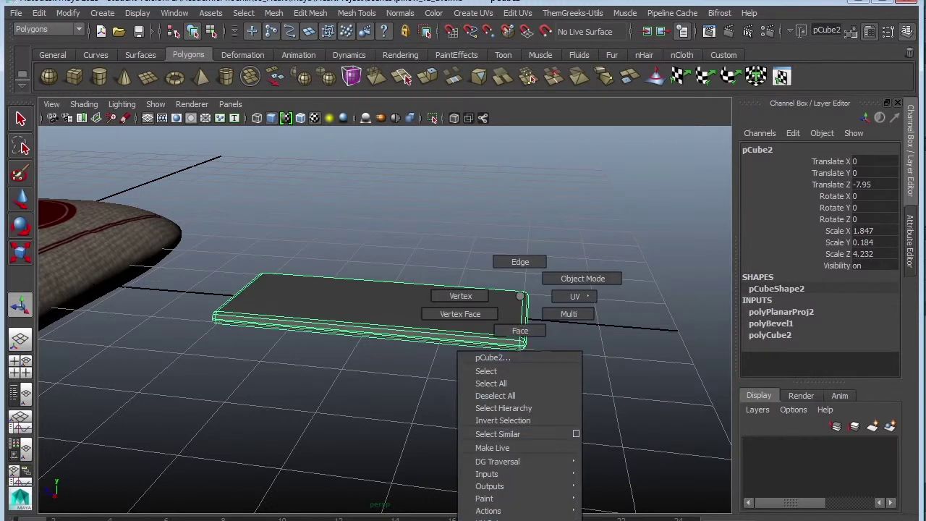
right_drag(520, 296, 506, 518)
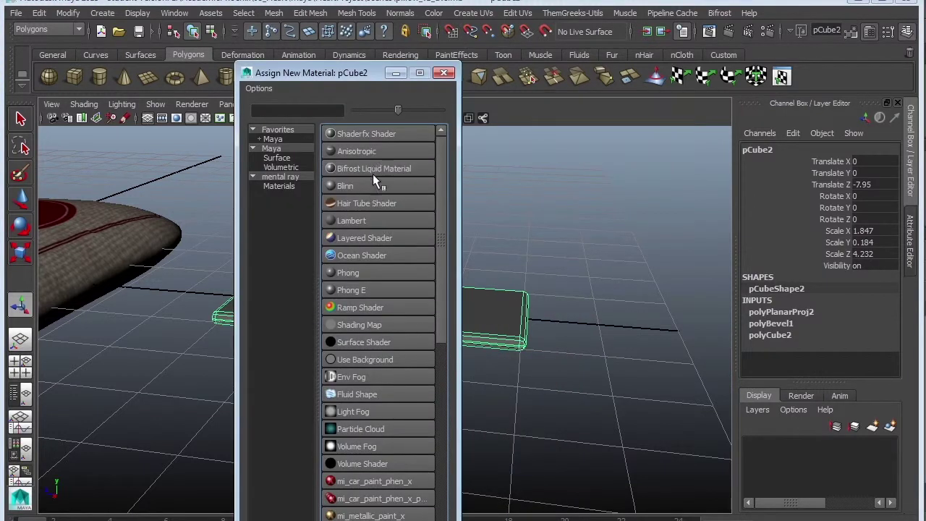
click(353, 226)
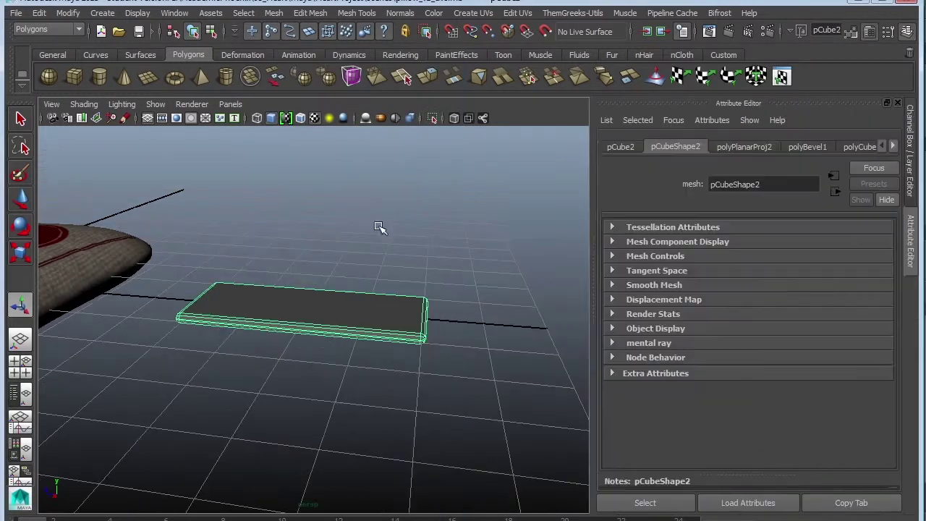
Delete the love-note slab's construction history
click(893, 146)
click(39, 13)
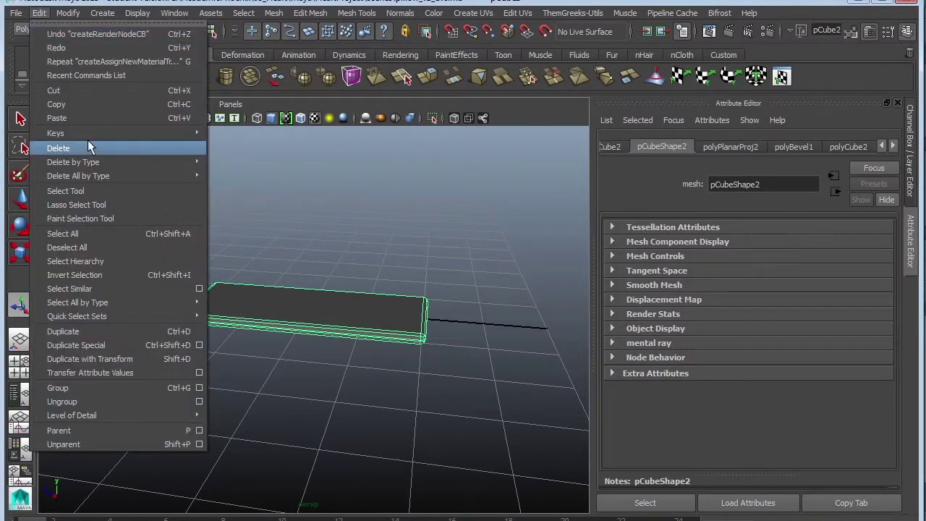
mouse_move(187, 162)
click(231, 170)
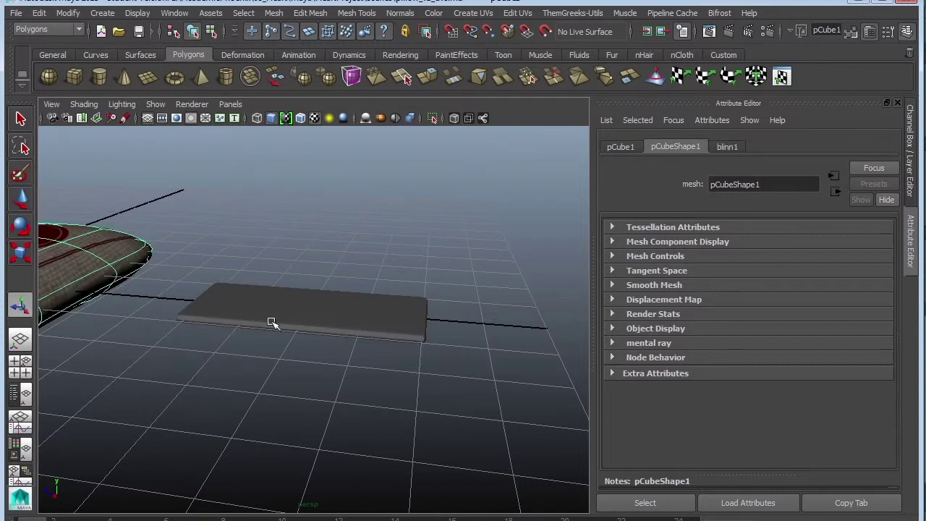
Rename the love-note slab's Lambert material LoveNote_lambert
click(360, 311)
click(735, 150)
click(798, 187)
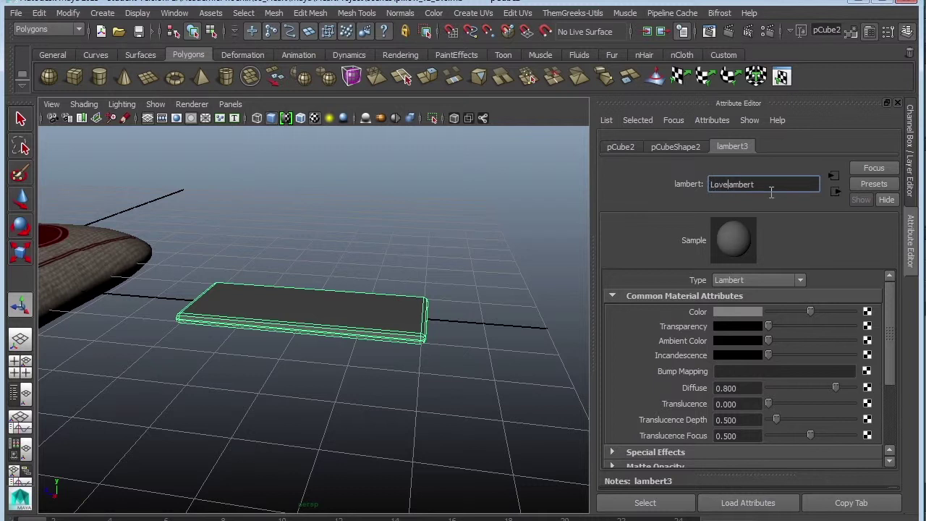
key(Return)
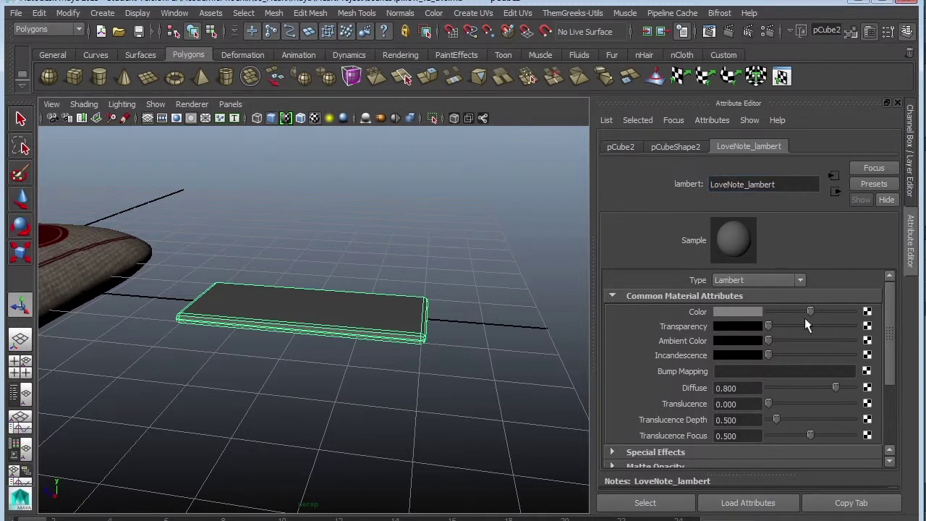
Connect a file texture to the LoveNote_lambert color and load LoveNote_clr.psd from the images folder
click(434, 234)
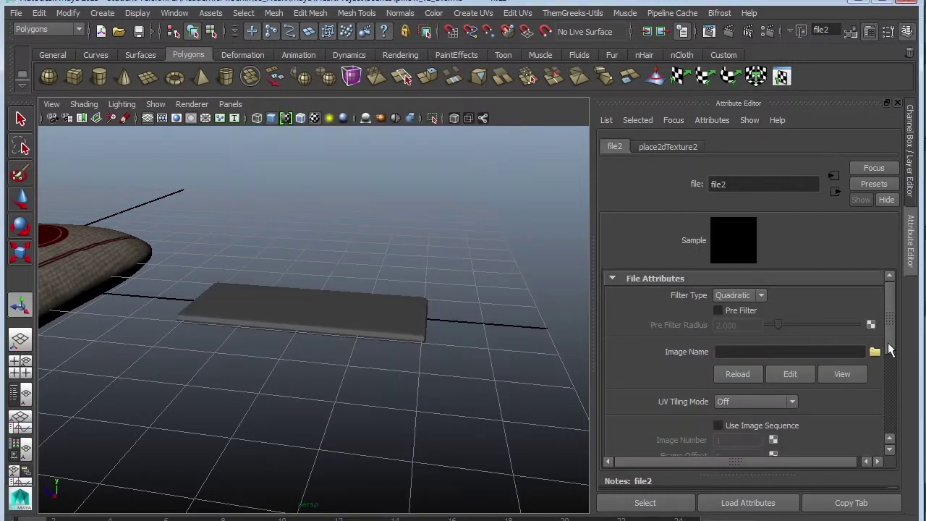
click(875, 351)
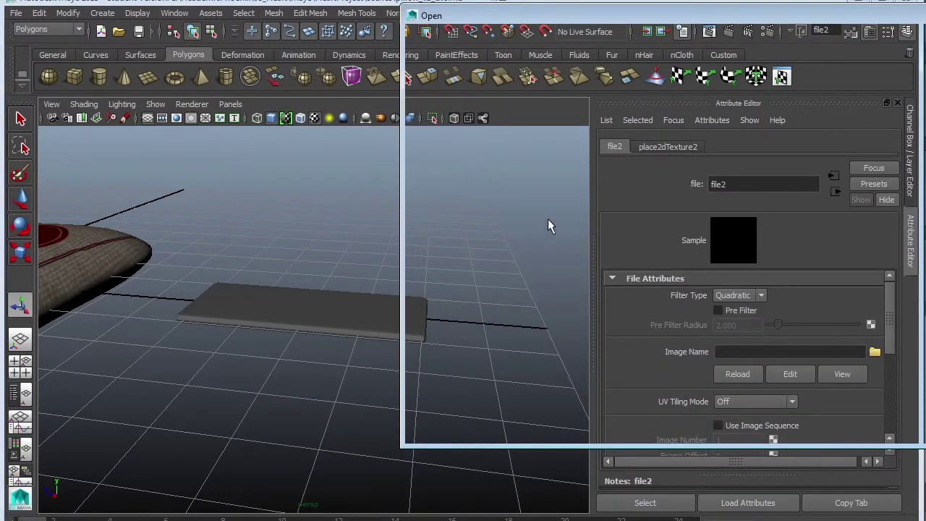
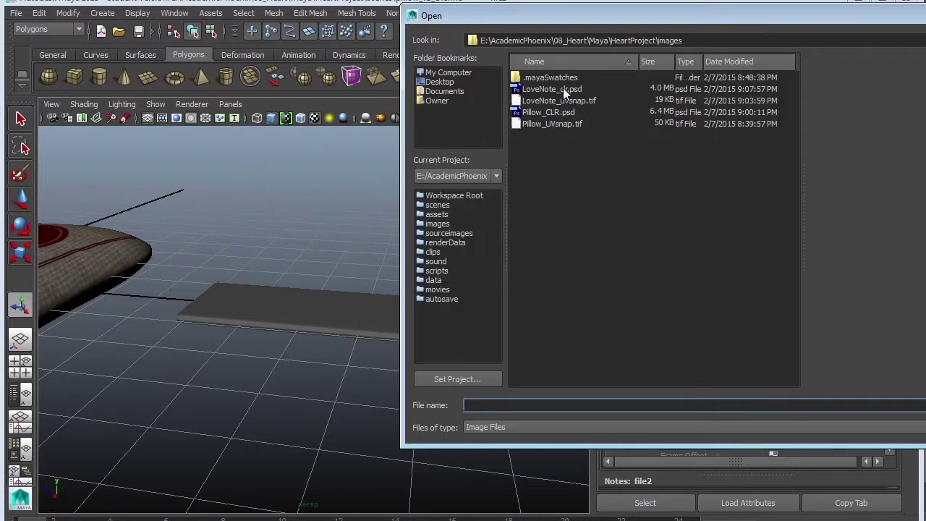
double_click(563, 88)
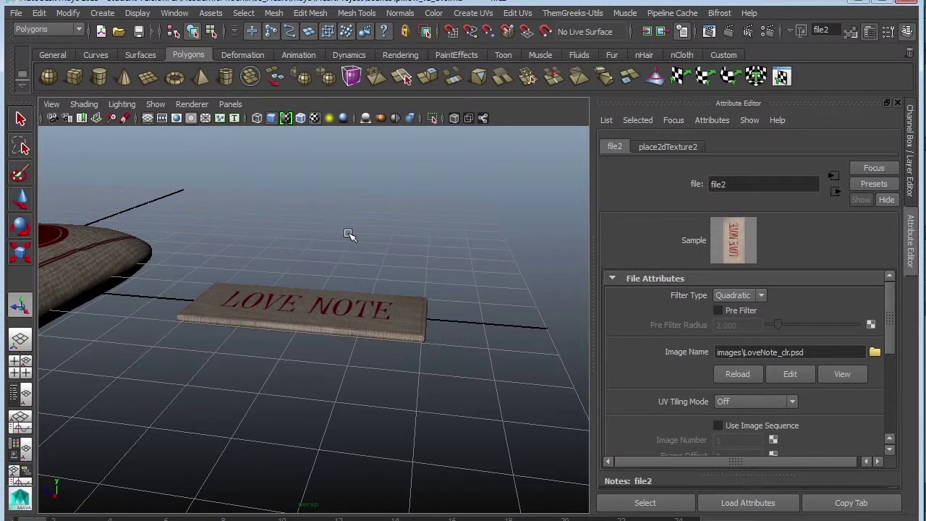
Move the love-note slab so it overlaps the side edge of the heart pillow and rotate it slightly
alt+drag(346, 231, 298, 303)
alt+right_drag(300, 302, 329, 347)
click(330, 370)
alt+middle_drag(329, 371, 445, 338)
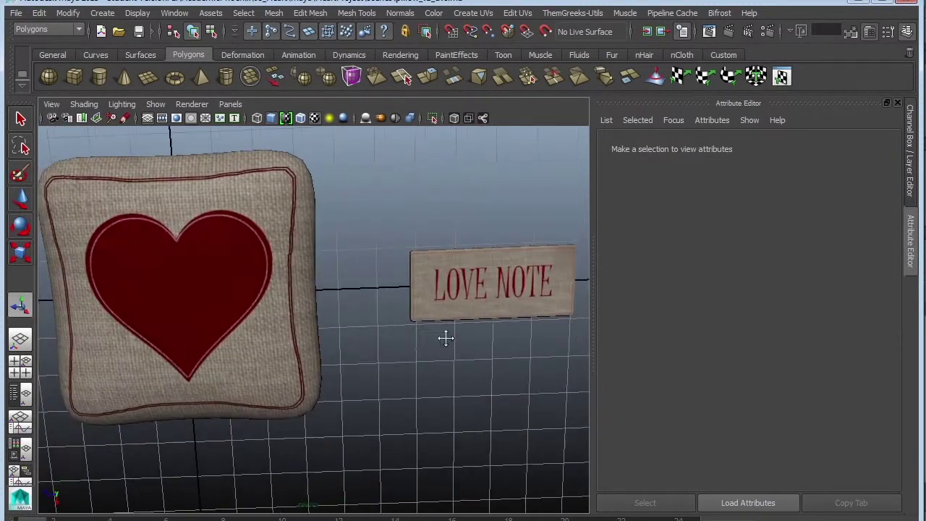
alt+drag(444, 337, 437, 317)
click(465, 304)
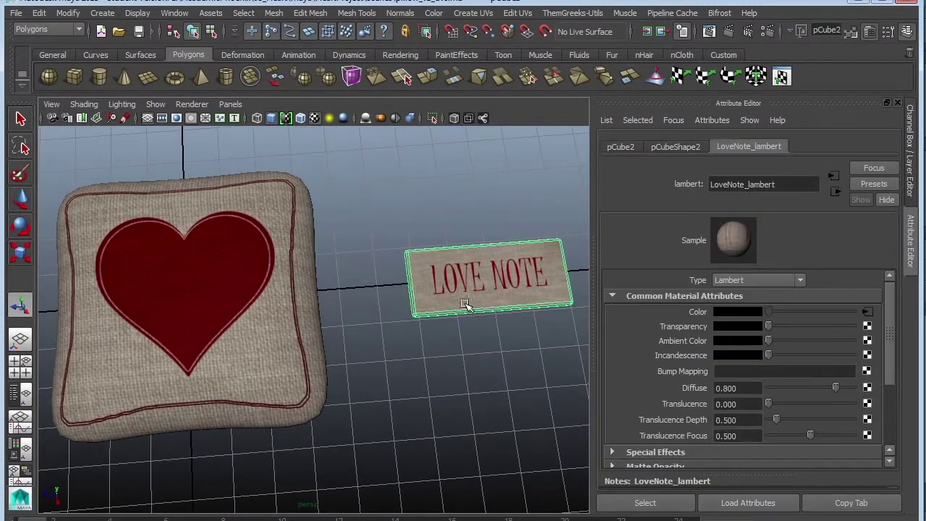
key(w)
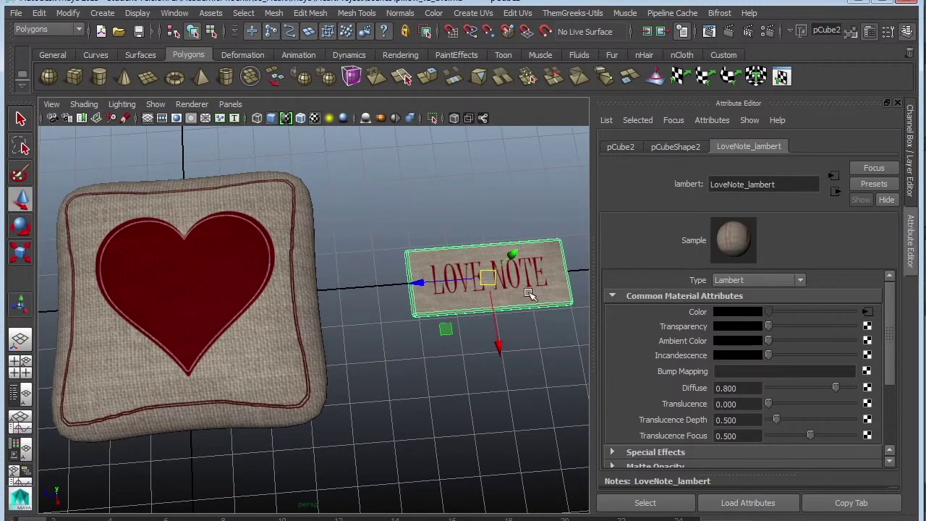
drag(492, 280, 343, 219)
key(e)
key(w)
shift+click(354, 224)
click(349, 221)
click(467, 283)
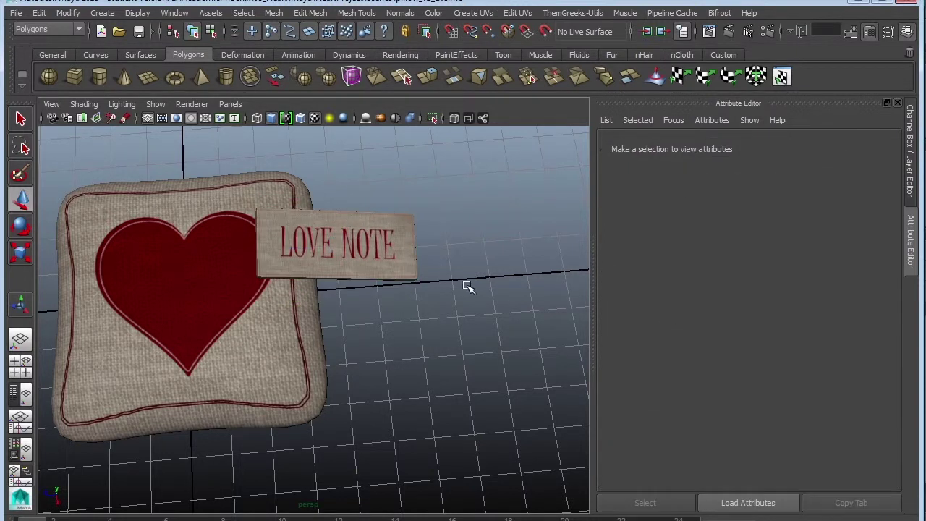
Compare the burlap weave on the love-note slab with the pillow's weave, checking the Photoshop texture layers as well
alt+drag(468, 283, 434, 286)
alt+right_drag(434, 285, 492, 323)
alt+middle_drag(492, 323, 467, 384)
alt+drag(360, 380, 439, 354)
alt+right_drag(439, 354, 371, 341)
alt+drag(372, 343, 355, 325)
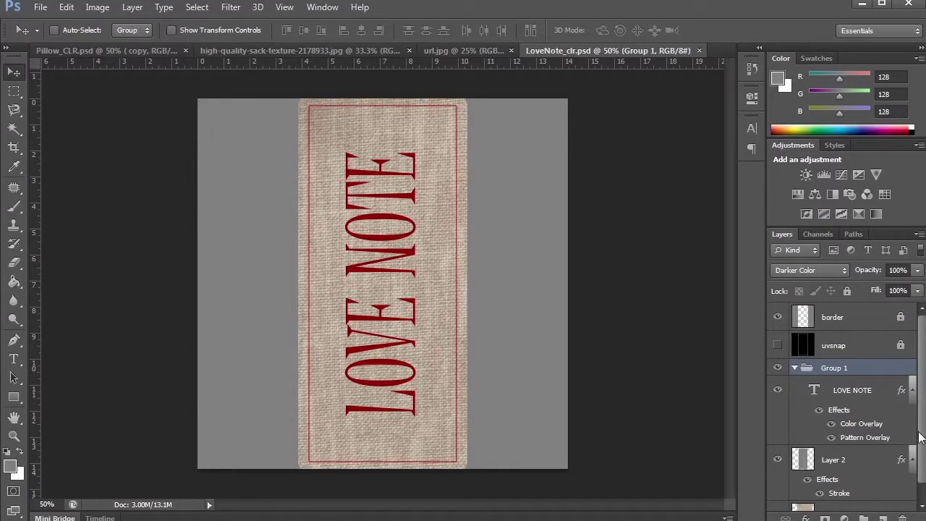
scroll(918, 463, down, 1)
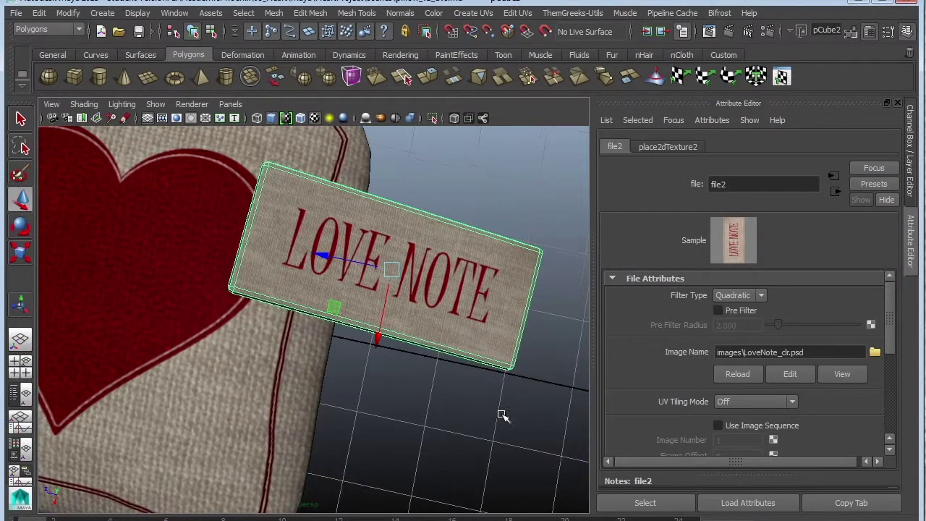
alt+drag(500, 414, 328, 378)
alt+drag(432, 391, 280, 415)
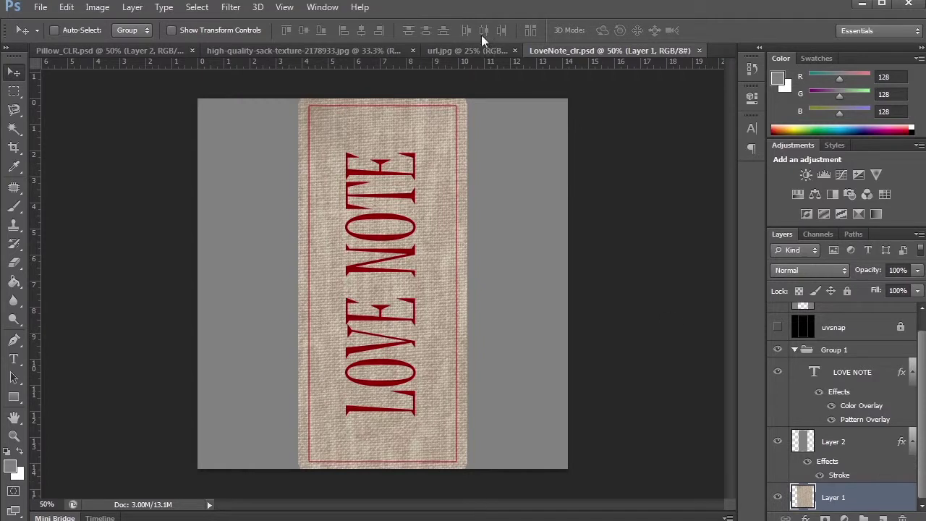
In Photoshop, paste the url.jpg burlap into LoveNote_clr.psd above Layer 1, scale it to about 82%, and save the document
click(468, 50)
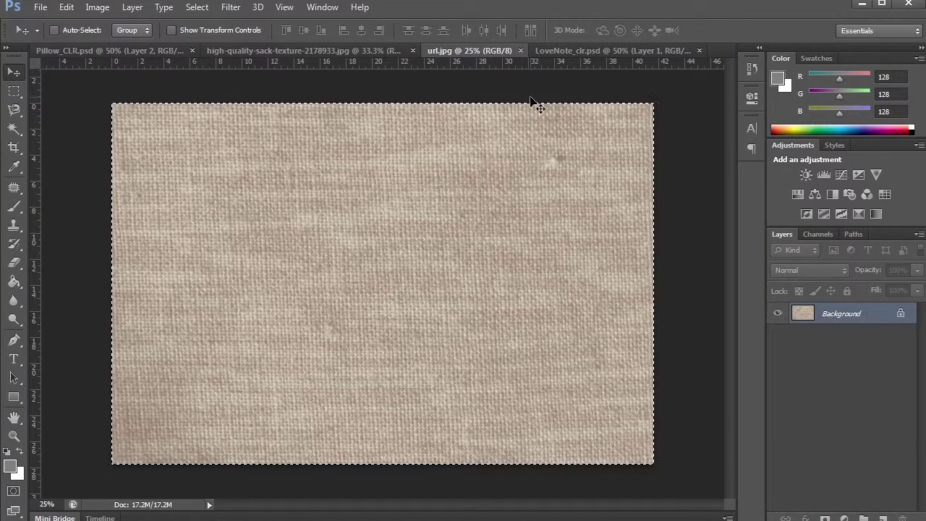
click(630, 50)
key(ctrl+v)
key(ctrl+t)
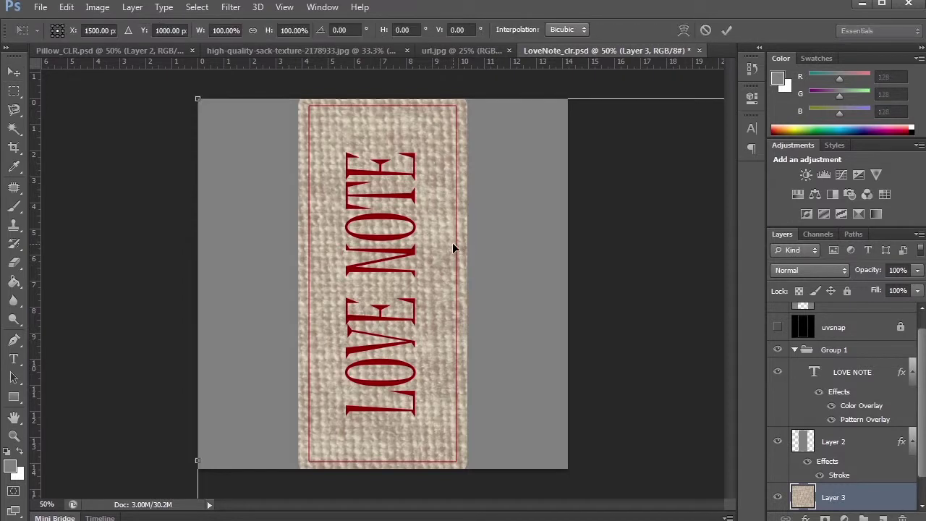
shift+drag(199, 102, 329, 201)
key(ctrl+s)
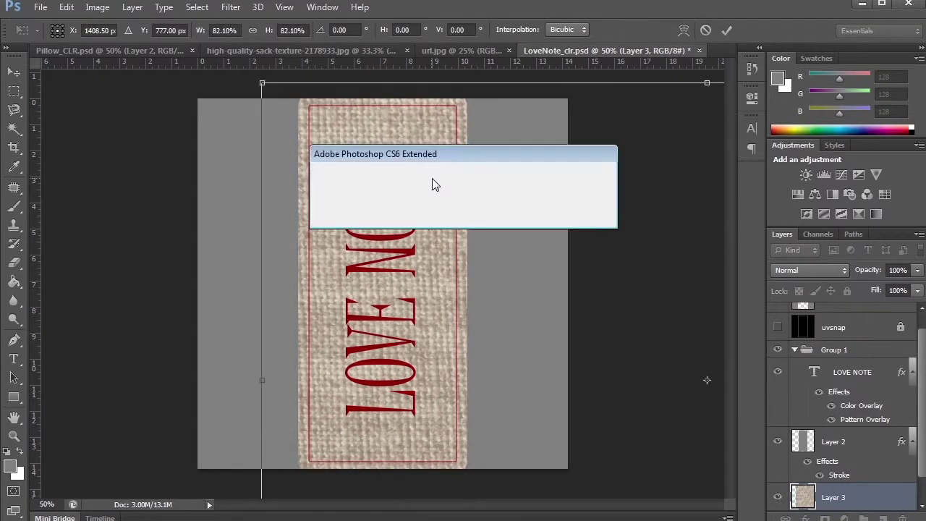
click(390, 212)
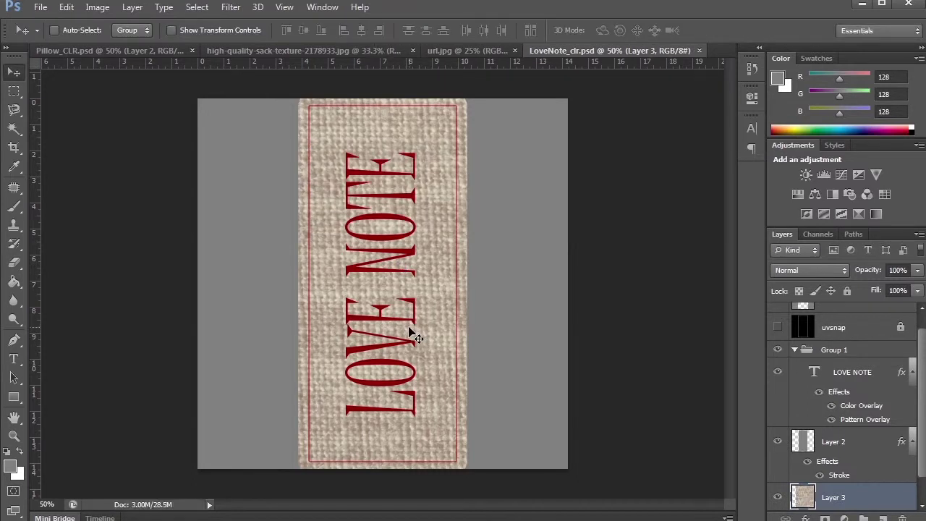
Switch to Maya and reload the LoveNote_clr.psd file texture on the love-note slab
key(alt+Tab)
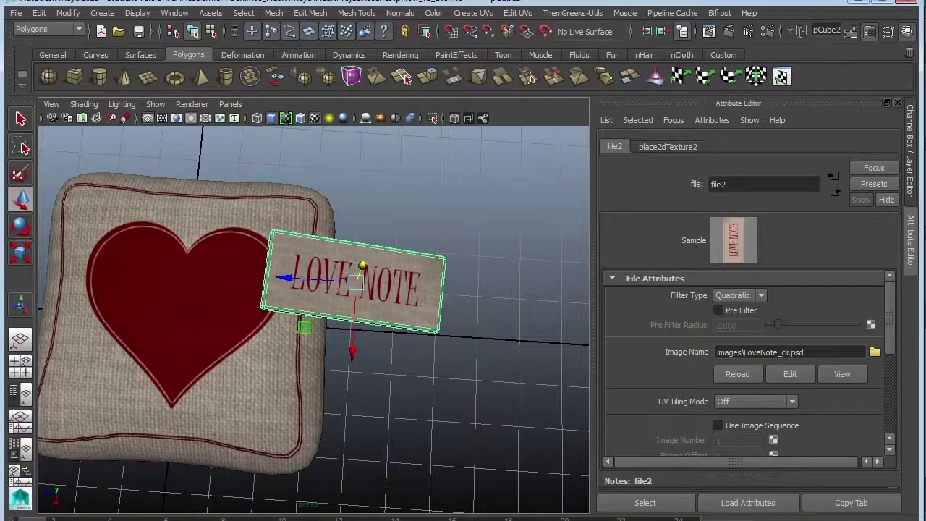
click(737, 378)
click(467, 426)
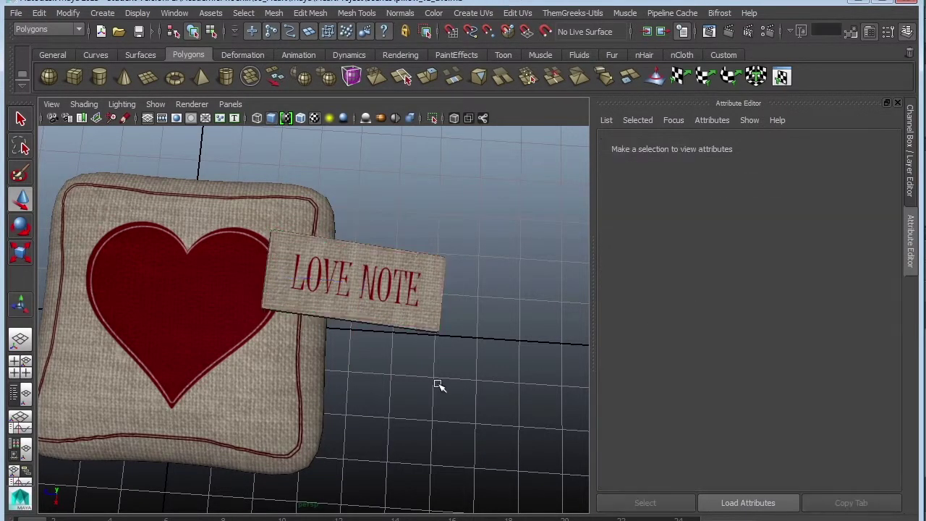
Examine the love-note slab's weave, lettering and thickness beside the pillow from several angles
alt+drag(439, 384, 424, 331)
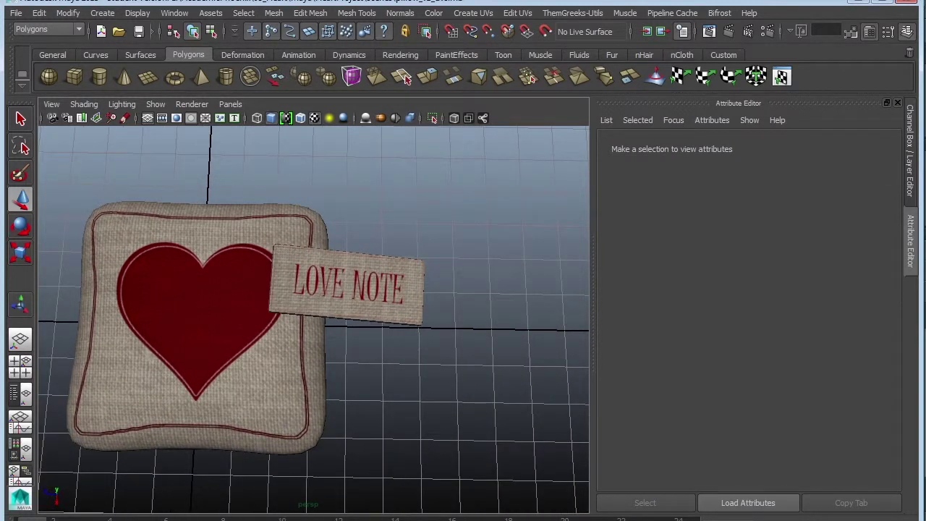
click(379, 319)
key(r)
alt+drag(351, 355, 352, 232)
click(473, 311)
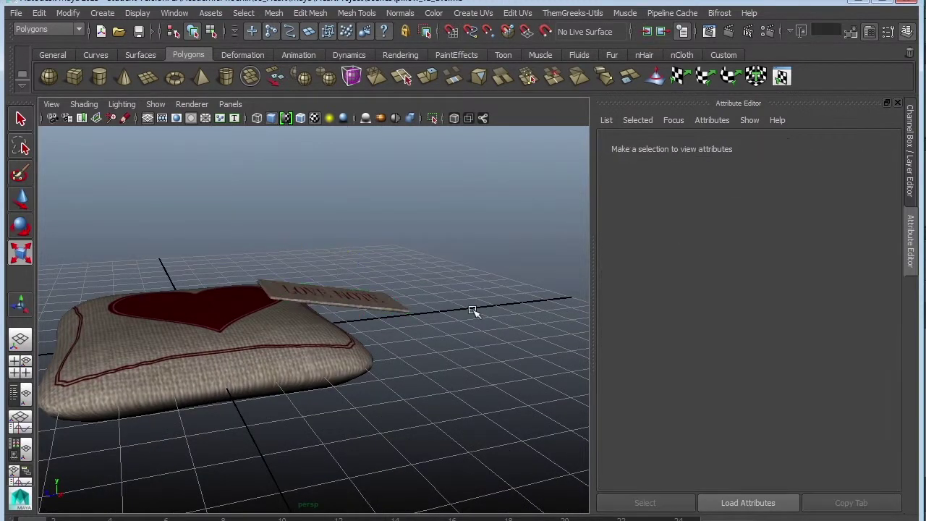
alt+drag(474, 312, 413, 289)
alt+right_drag(414, 290, 451, 304)
click(409, 299)
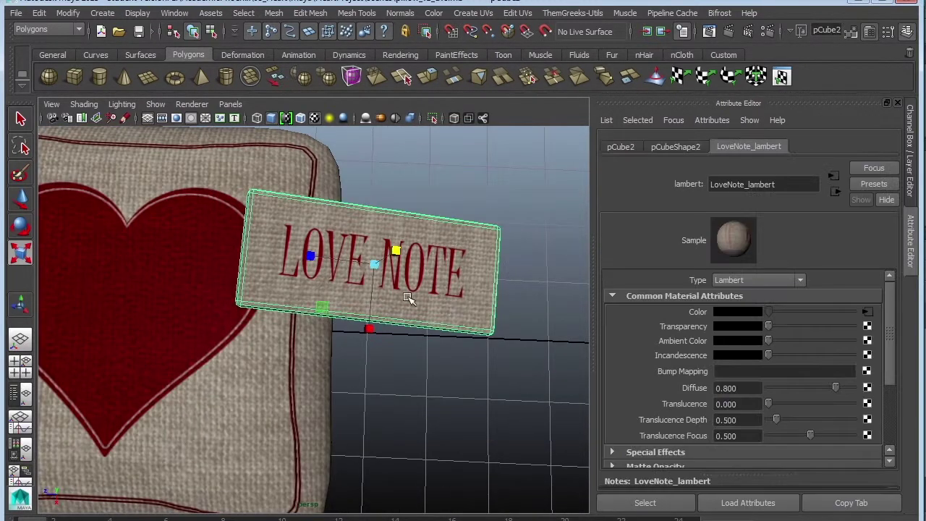
Switch to Photoshop and set the size of Layer 2's border stroke to 6 px
key(alt+Tab)
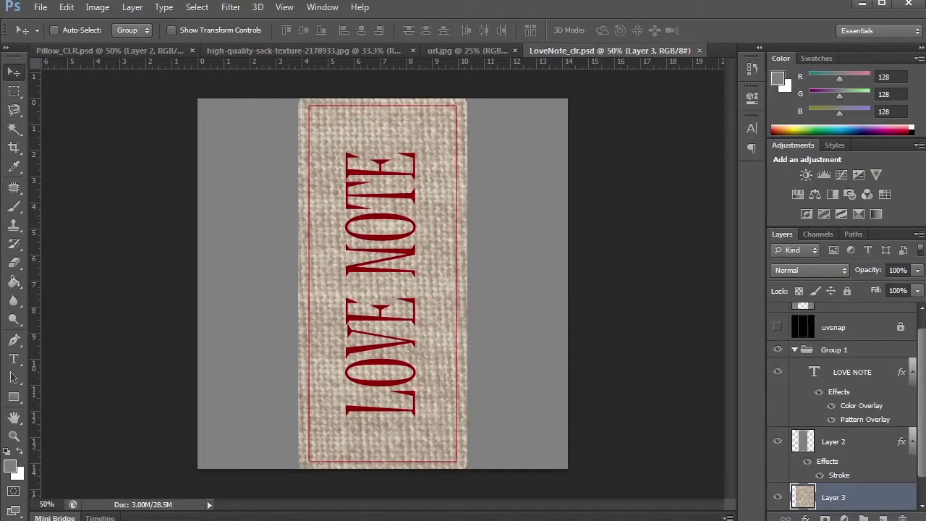
scroll(924, 434, down, 1)
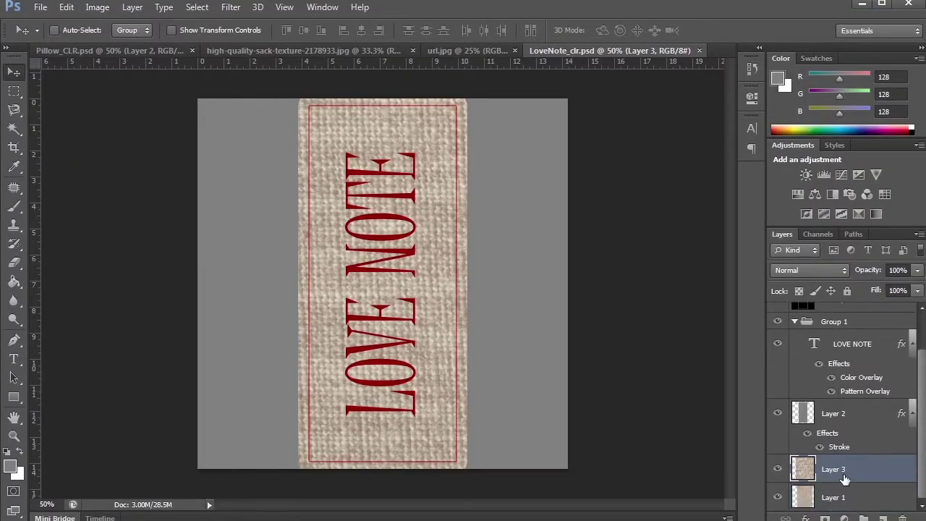
double_click(840, 448)
key(Up)
key(Up)
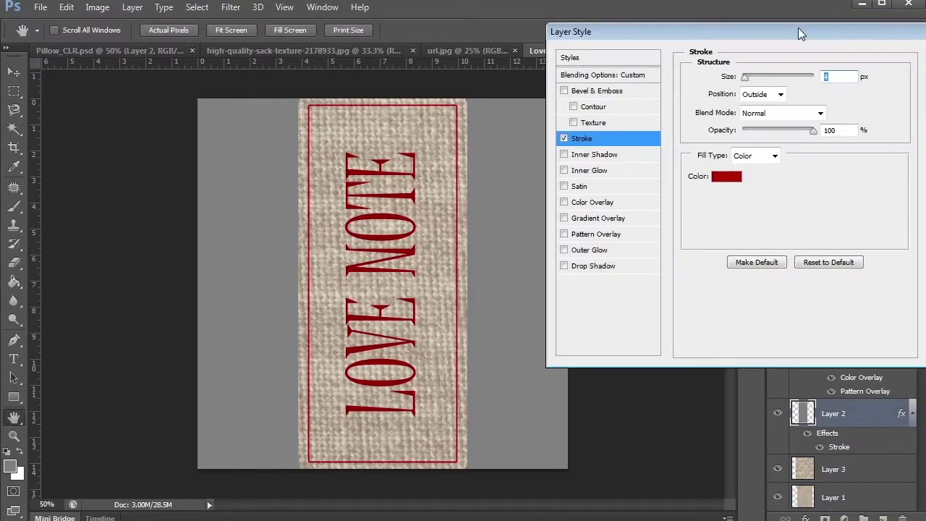
key(Return)
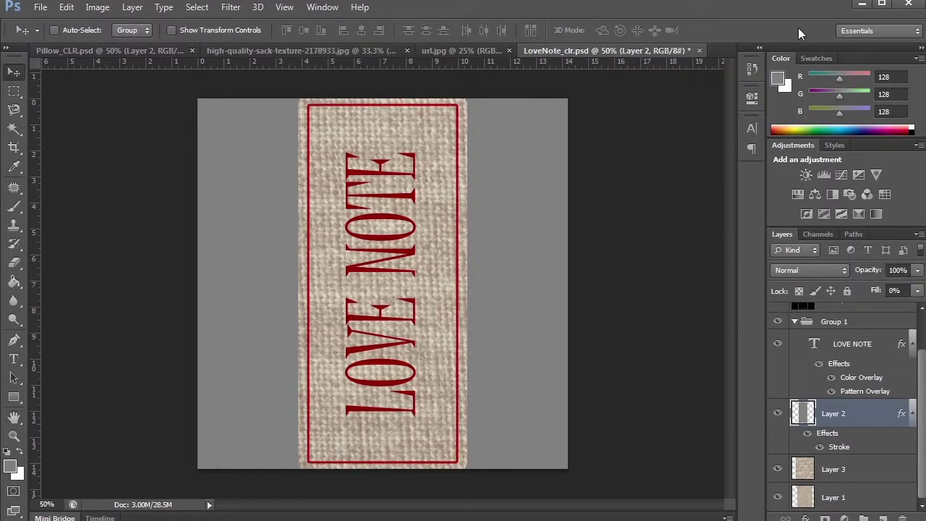
Darken Layer 2's stroke color to a red value of 137 and save LoveNote_clr.psd
double_click(843, 450)
click(726, 176)
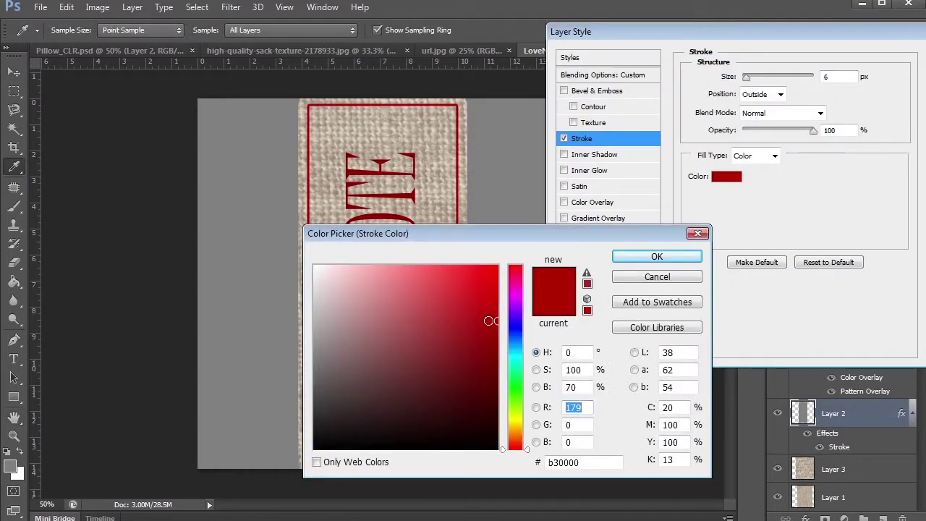
text(137)
click(656, 257)
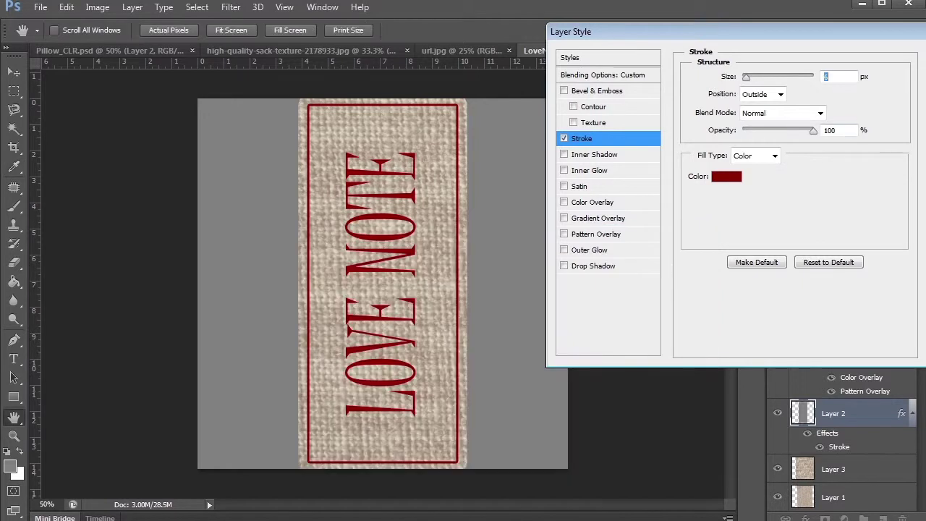
key(Return)
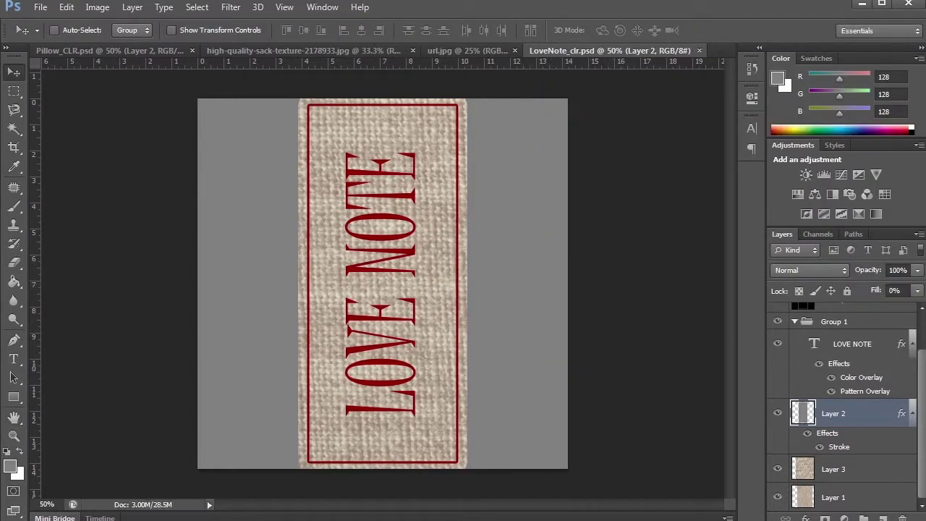
Switch to Maya and reload the love-note slab's file texture to bring in the edited border
key(alt+Tab)
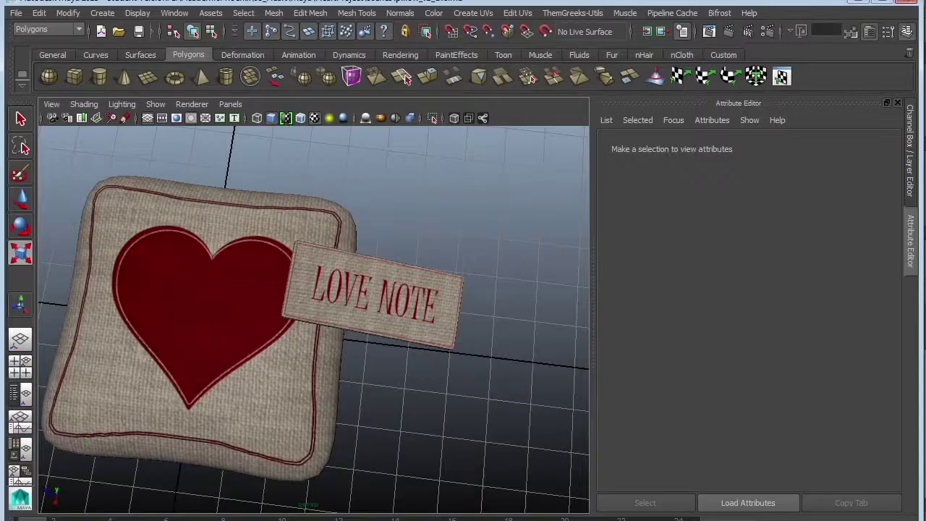
click(450, 309)
click(868, 312)
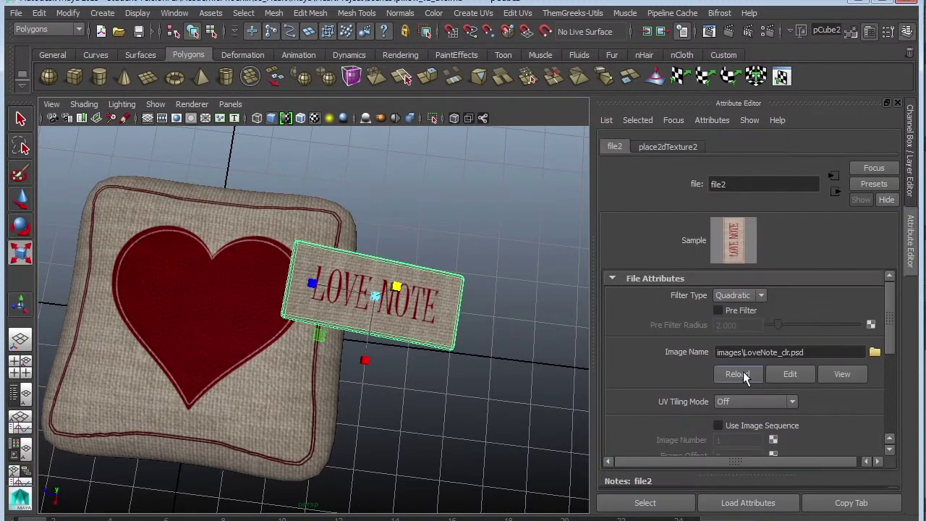
click(448, 414)
alt+drag(488, 409, 457, 378)
alt+right_drag(456, 378, 552, 405)
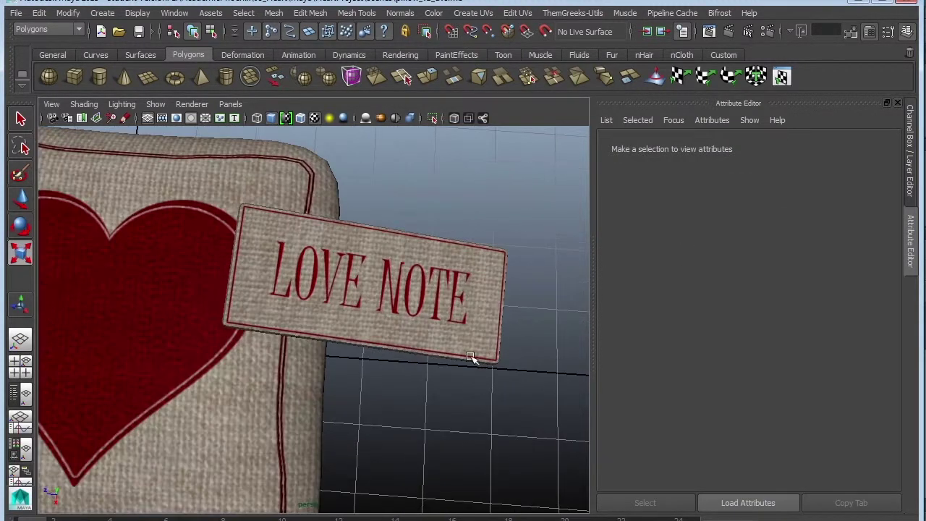
Insert an edge loop across the width of the love-note slab, through the word LOVE
click(474, 358)
right_drag(477, 297, 550, 283)
click(479, 329)
key(F8)
click(357, 13)
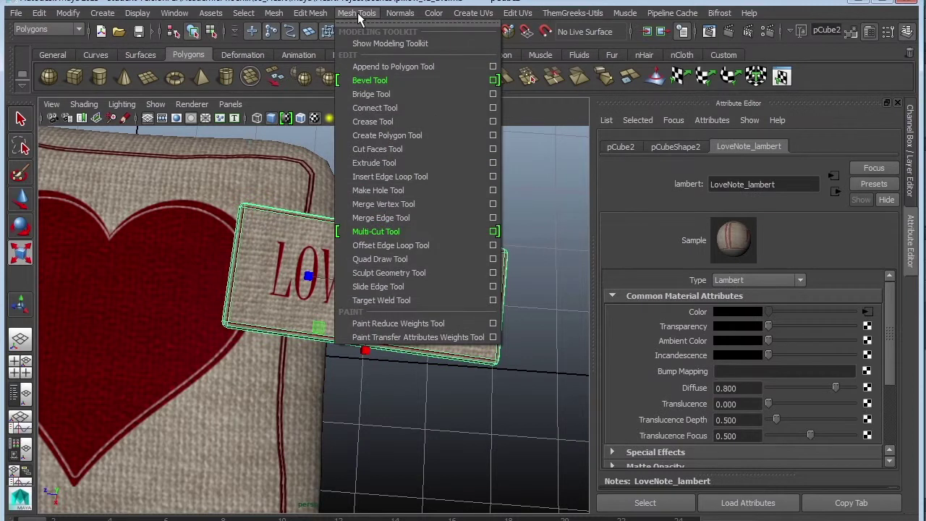
click(390, 177)
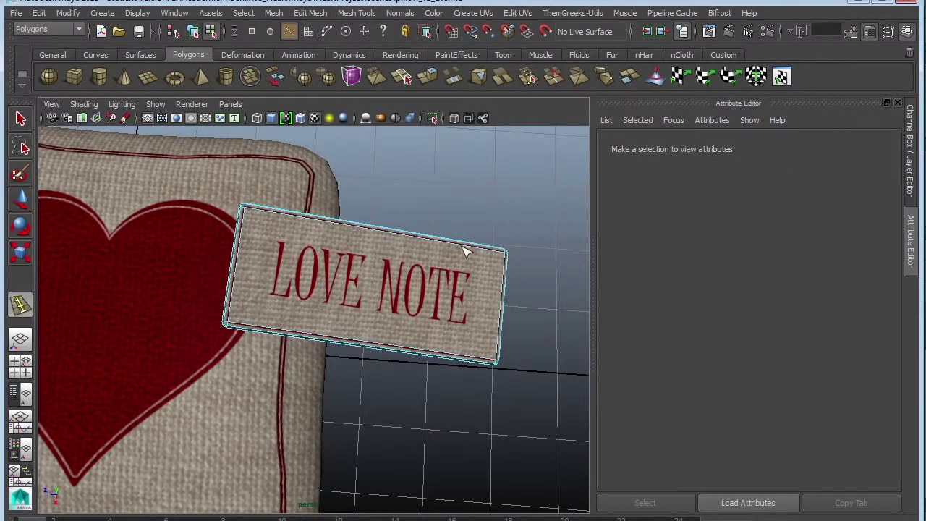
click(323, 222)
key(r)
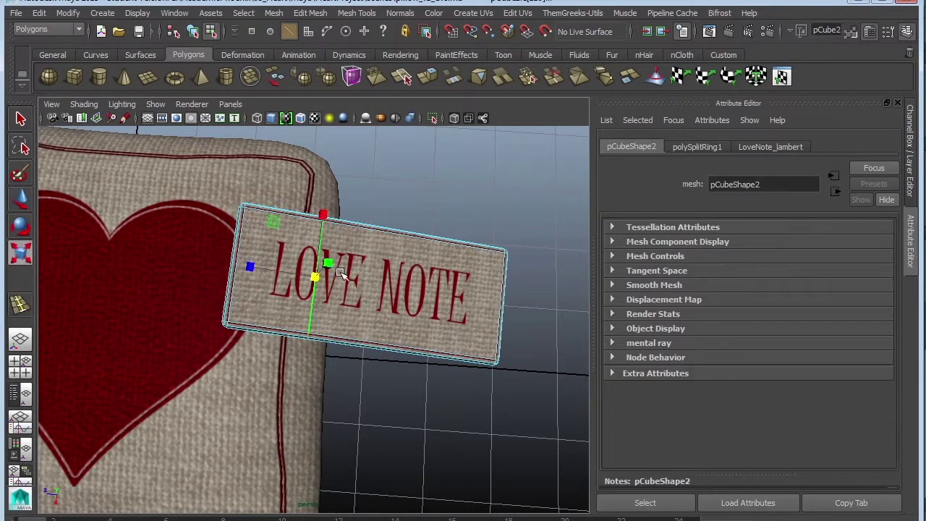
Scale the edge loop through LOVE slightly inward, and insert a similarly scaled crosswise loop through the end of NOTE
drag(323, 215, 325, 217)
key(y)
click(463, 250)
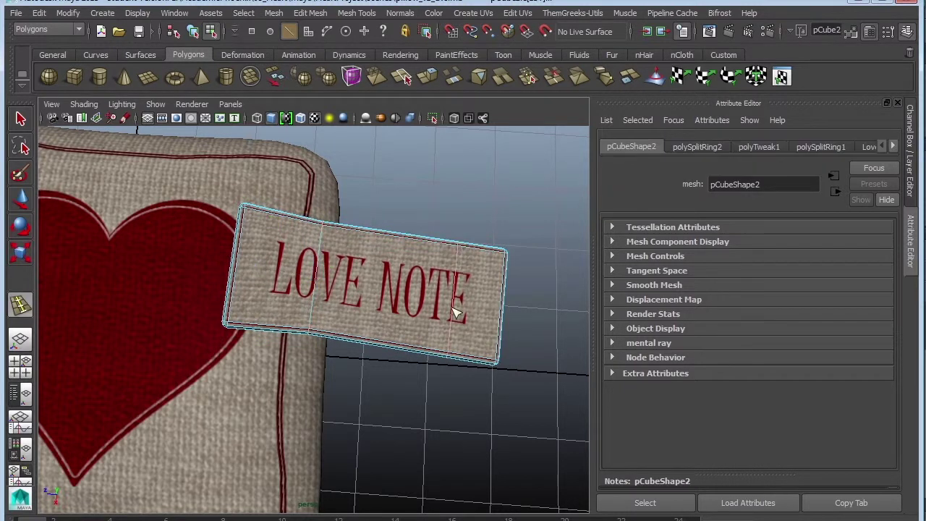
key(r)
drag(458, 236, 459, 236)
Insert a lengthwise edge loop along the middle of the love-note slab, scale it slightly, and return to object mode
key(y)
click(233, 270)
key(r)
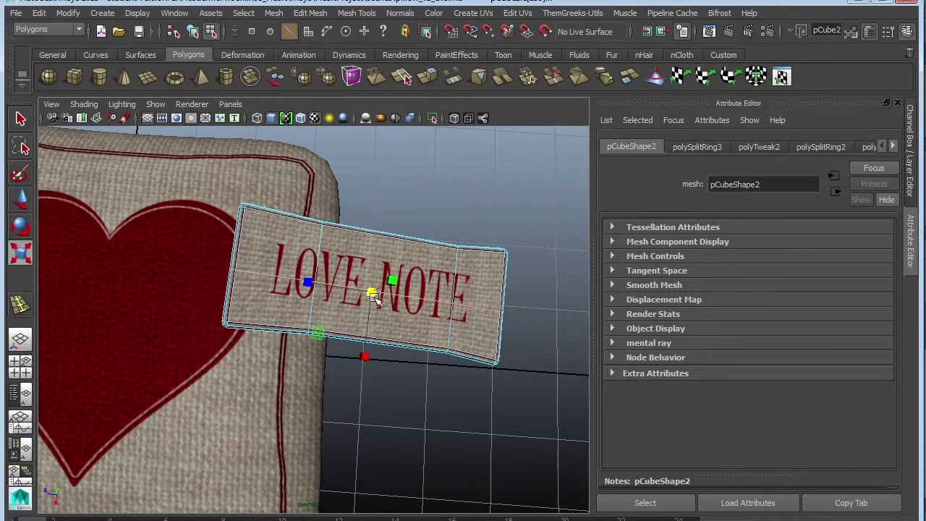
drag(309, 281, 309, 282)
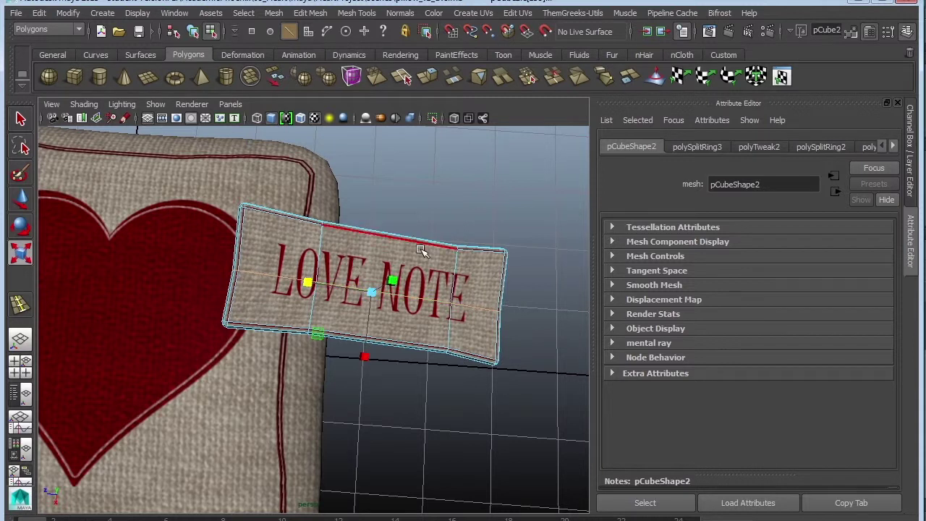
right_drag(420, 254, 478, 201)
click(476, 200)
Smooth the pillow and the love-note slab meshes together and clear the selection
alt+drag(471, 331, 477, 302)
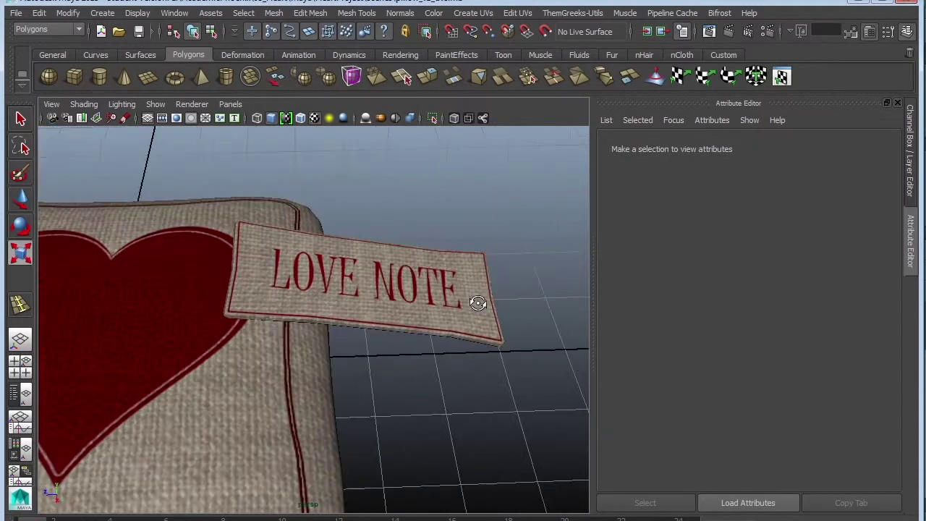
alt+right_drag(478, 302, 269, 240)
alt+drag(269, 240, 343, 327)
alt+right_drag(369, 347, 307, 312)
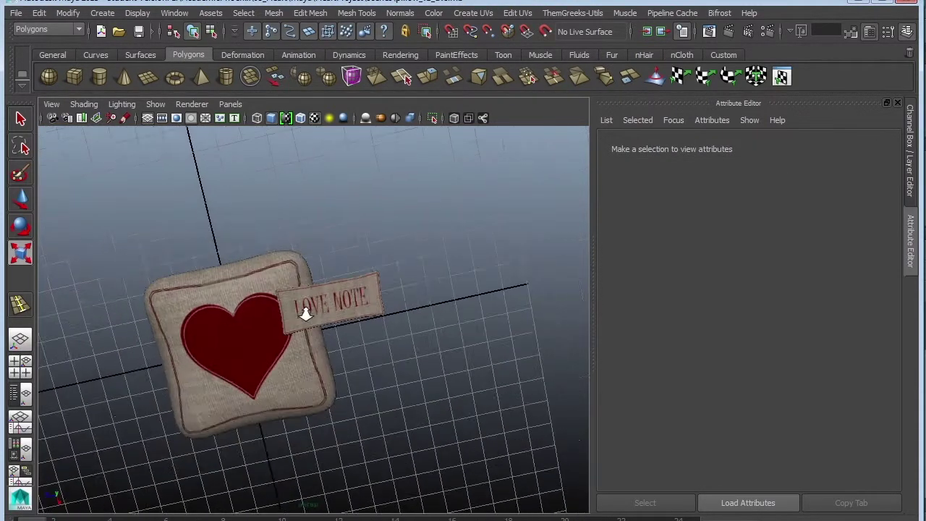
alt+middle_drag(306, 312, 408, 321)
alt+drag(408, 321, 493, 325)
click(413, 262)
click(321, 304)
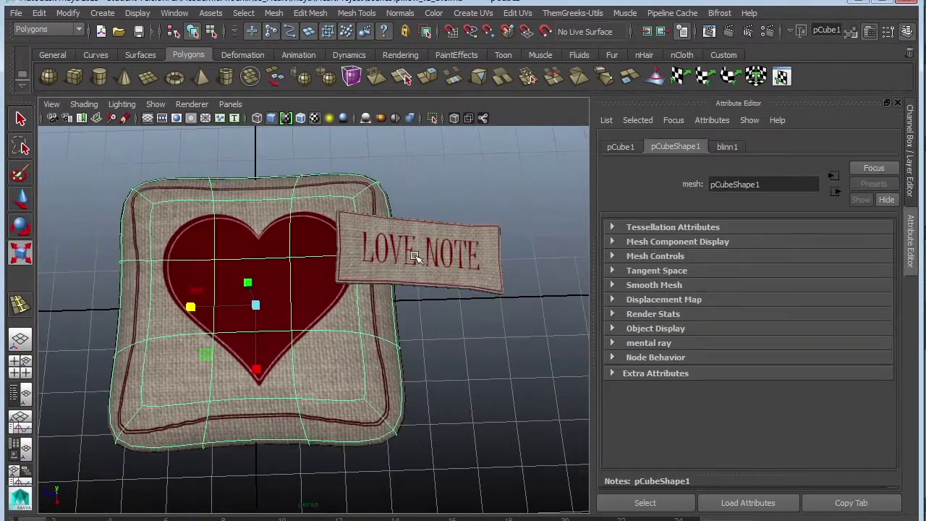
shift+click(418, 259)
click(274, 13)
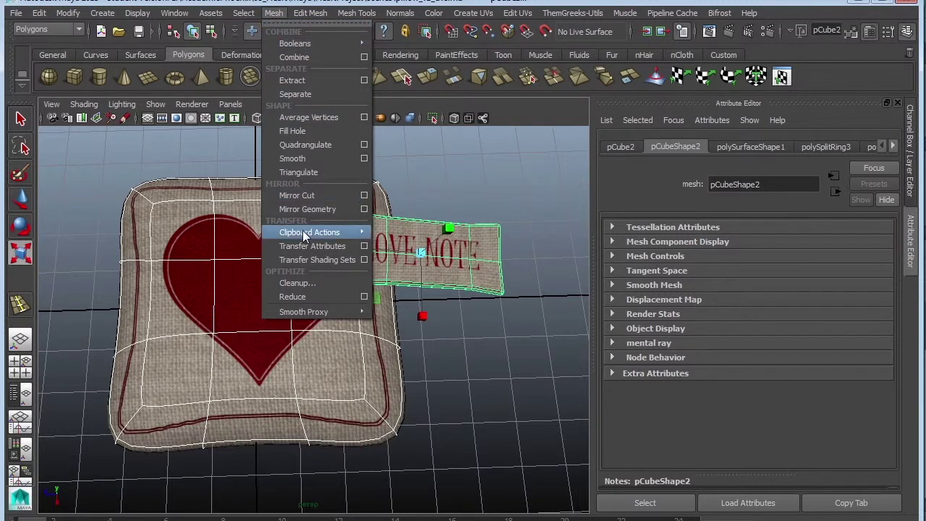
mouse_move(309, 317)
click(320, 160)
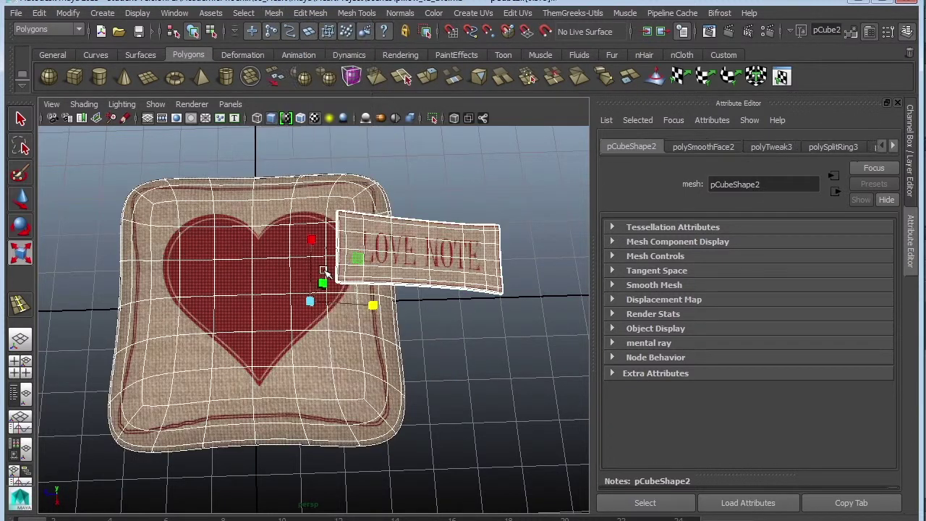
click(467, 171)
click(362, 326)
click(437, 277)
click(460, 333)
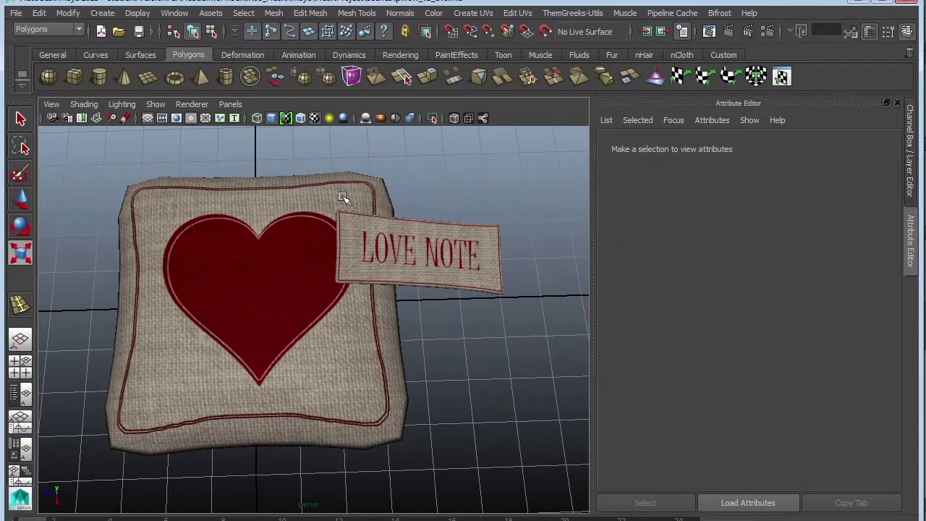
Set the Divisions of the pillow's polySmoothFace1 to 2 and deselect the pillow
click(294, 216)
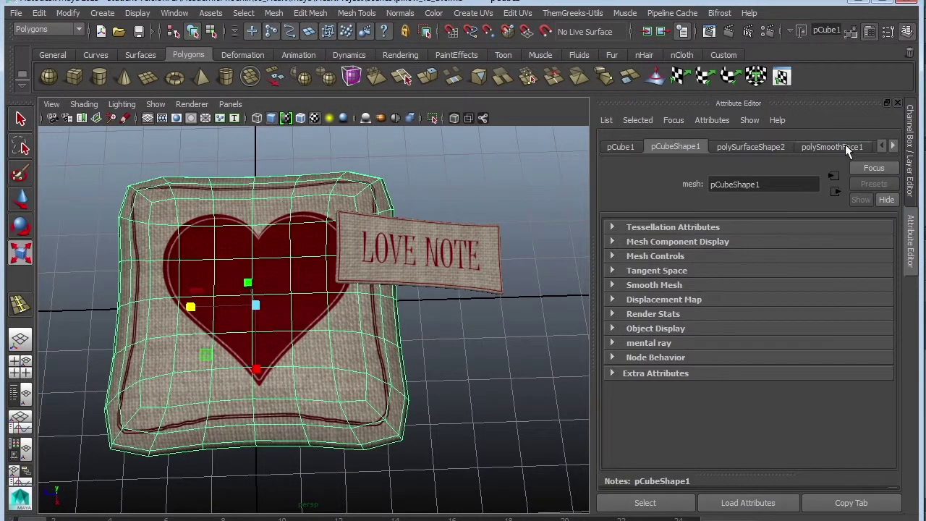
click(840, 147)
click(910, 142)
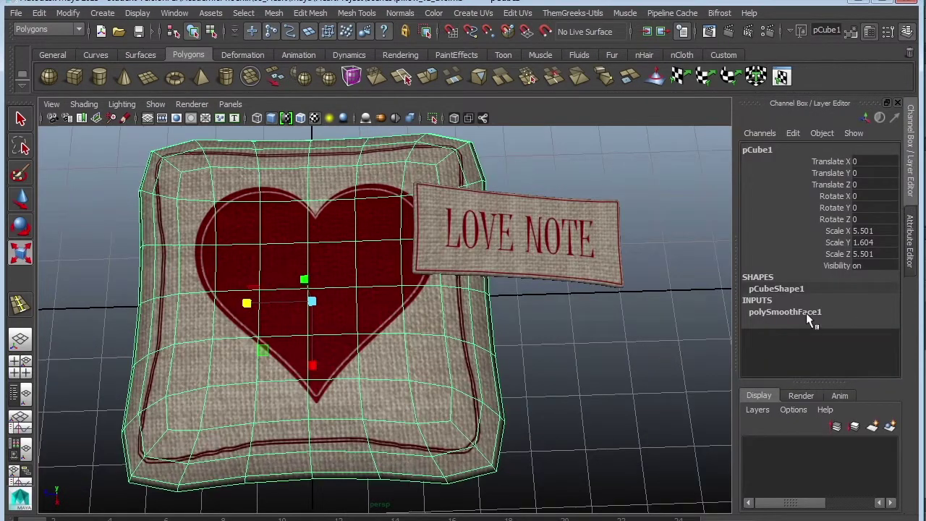
click(807, 315)
scroll(901, 290, down, 3)
click(875, 296)
text(2)
key(Return)
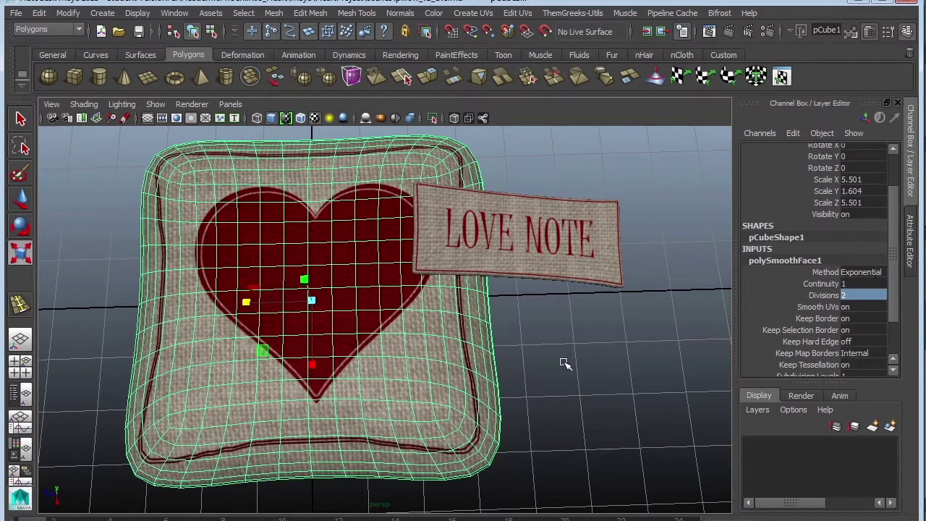
click(565, 362)
click(573, 244)
click(589, 369)
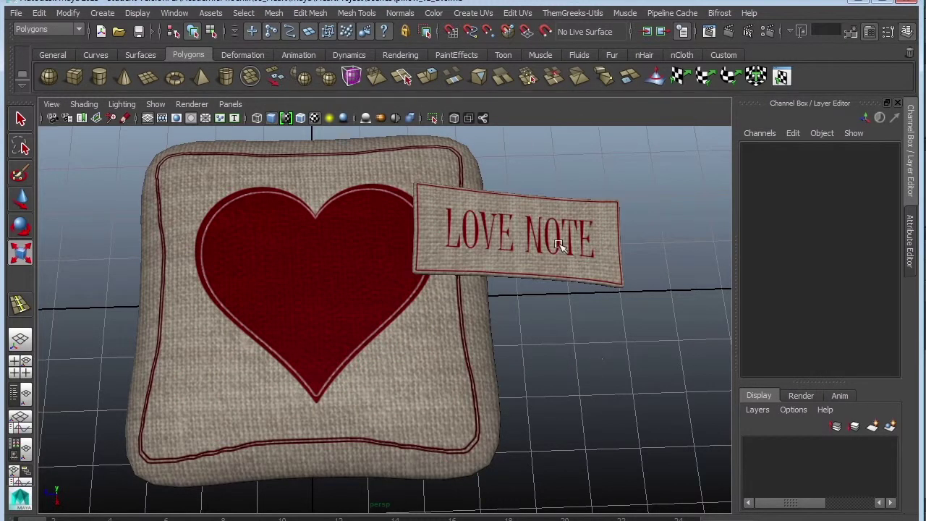
Render the current view of the pillow and love note, and render it again with mental ray
click(729, 31)
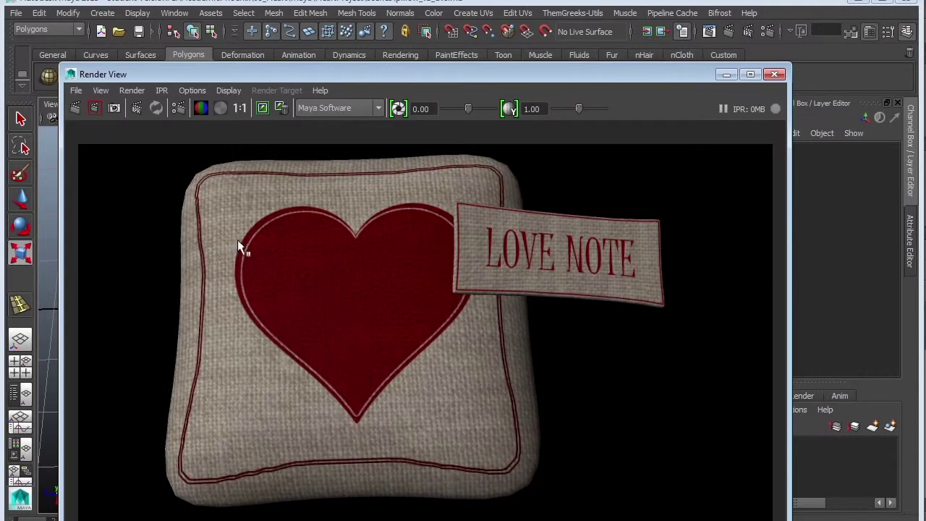
click(344, 107)
click(346, 117)
click(337, 108)
click(315, 151)
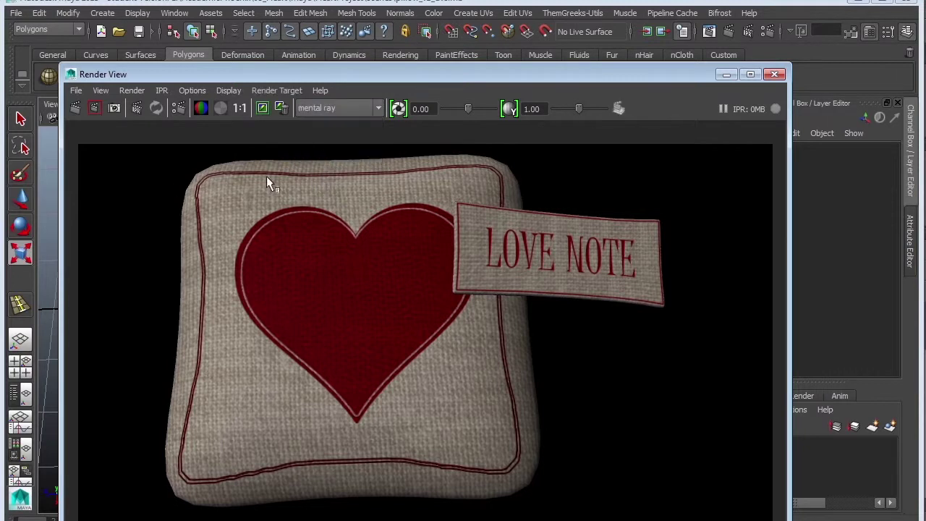
click(77, 107)
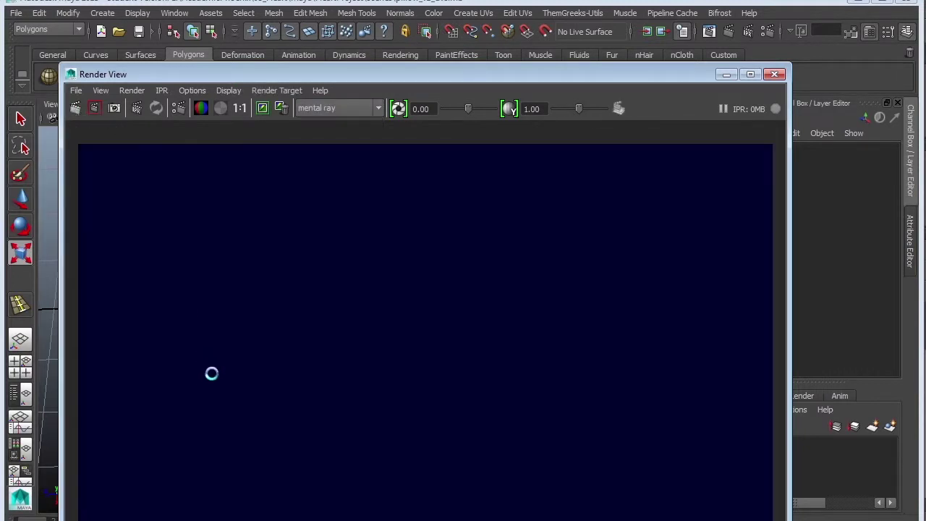
Switch the renderer back to Maya Software and re-render the pillow and love note
click(364, 116)
click(347, 124)
click(114, 108)
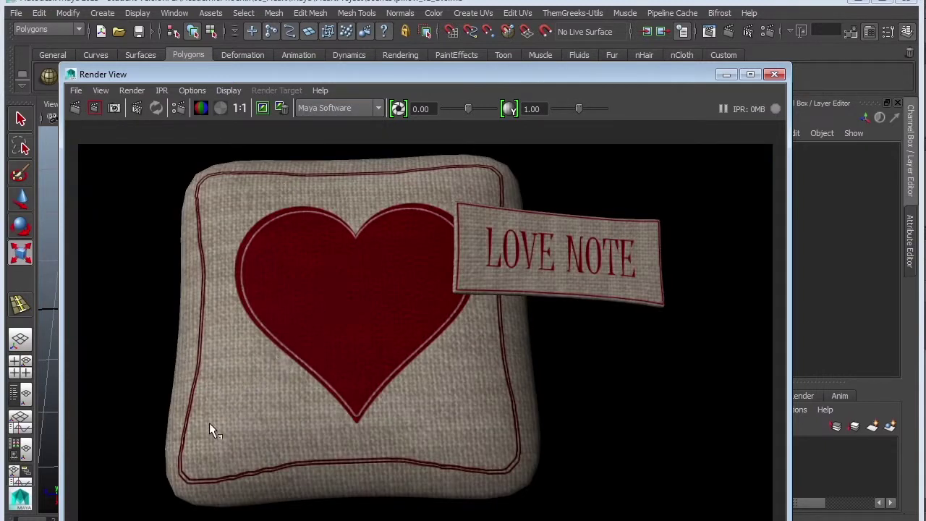